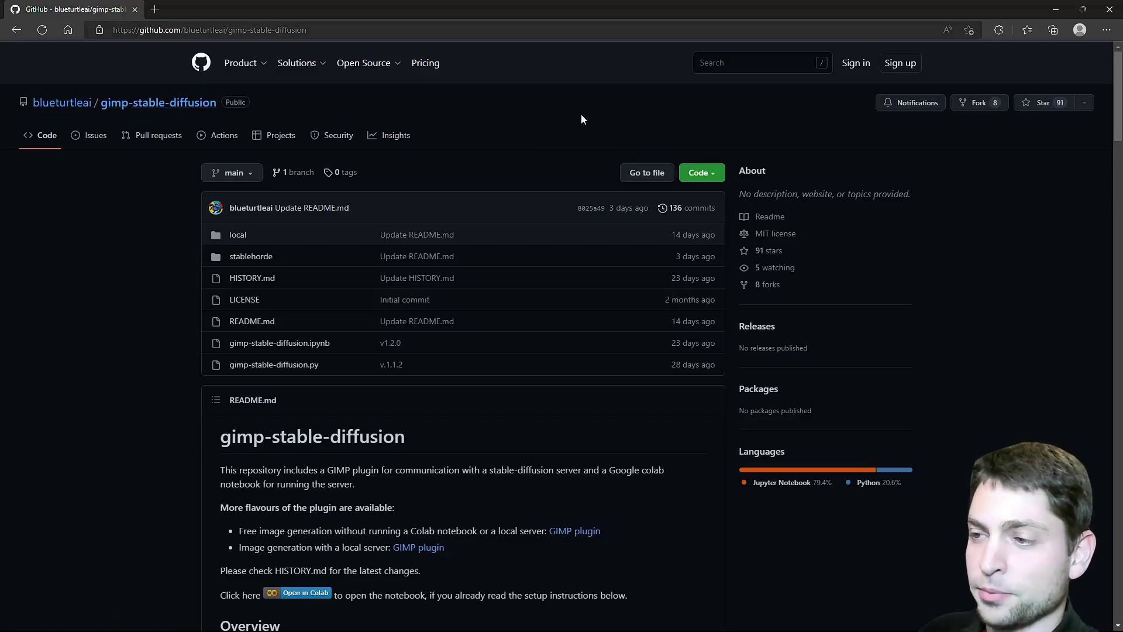
# Read the README's installation notes, highlighting local server, the notebook, and GIMP 2.10 versus 2.99.
pyautogui.scroll(-3, 164, 183)
pyautogui.scroll(-2, 164, 184)
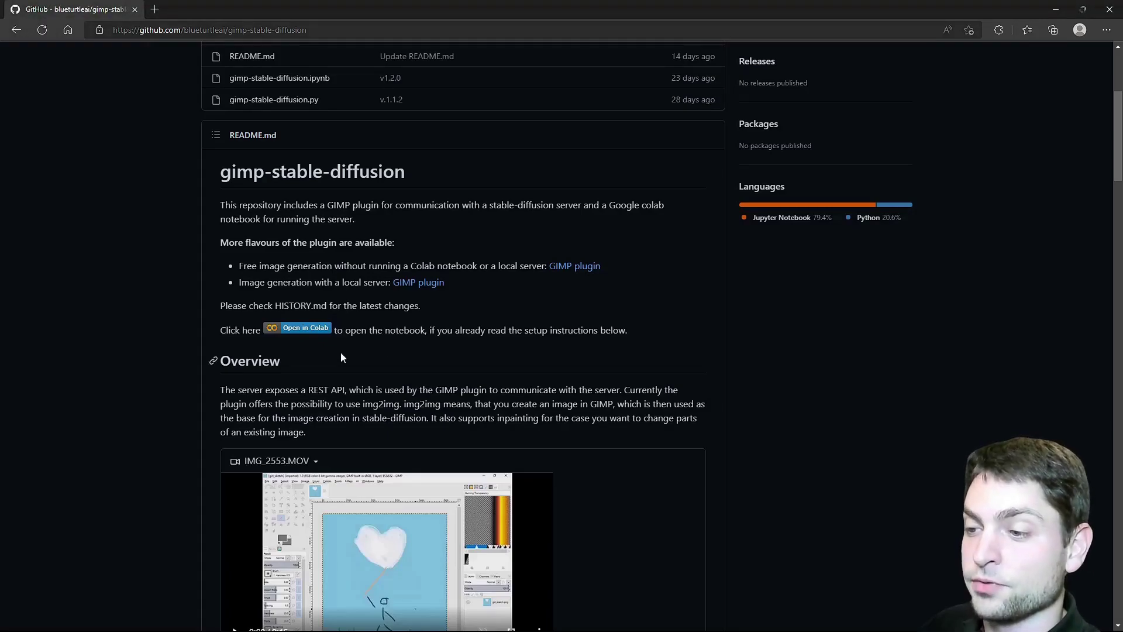
pyautogui.moveTo(340, 282); pyautogui.dragTo(389, 283)
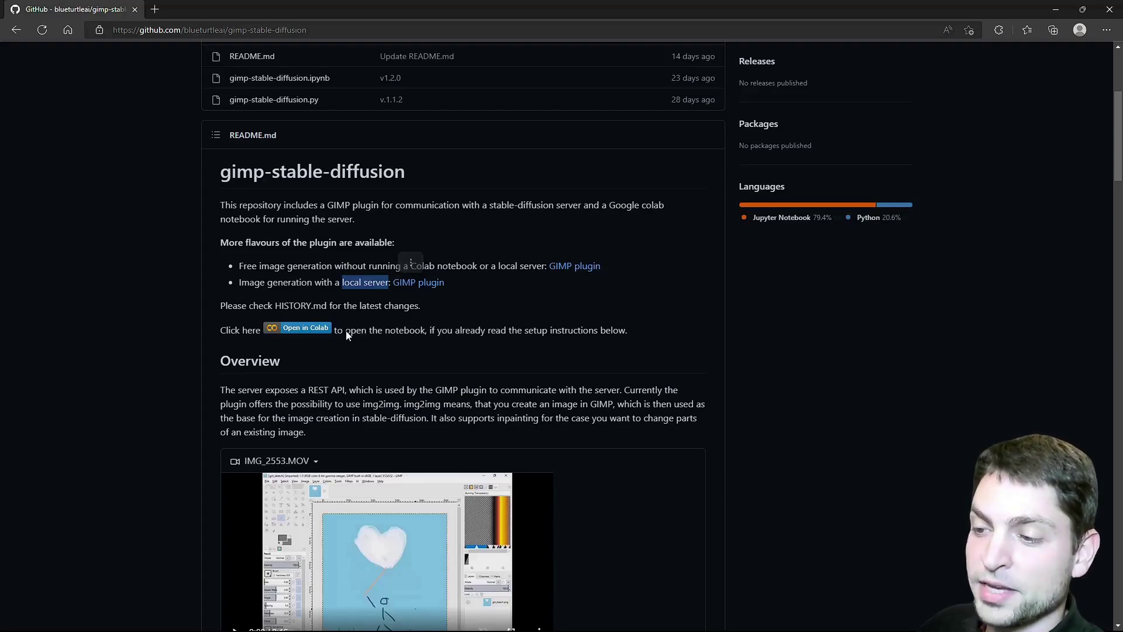
pyautogui.moveTo(345, 331); pyautogui.dragTo(423, 330)
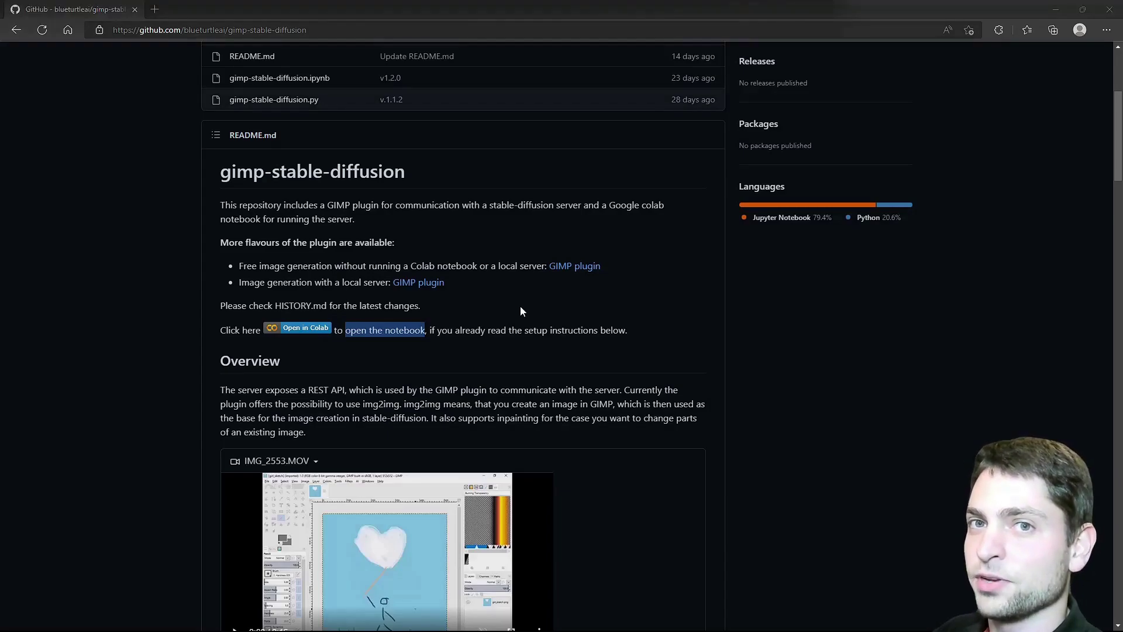
pyautogui.scroll(-7, 521, 311)
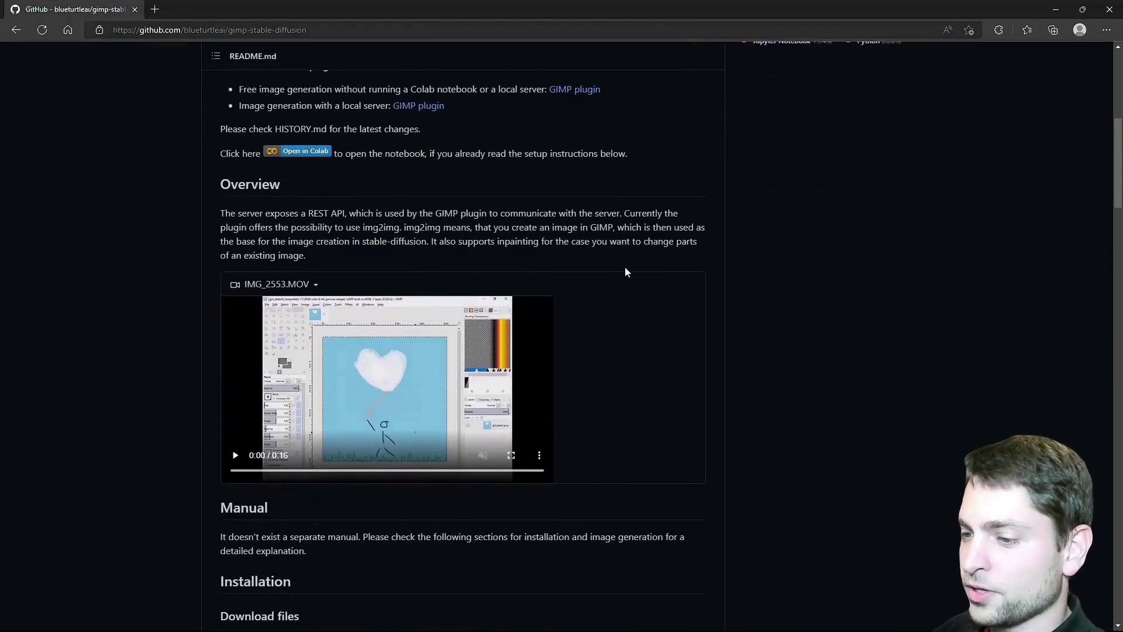
pyautogui.scroll(-4, 642, 262)
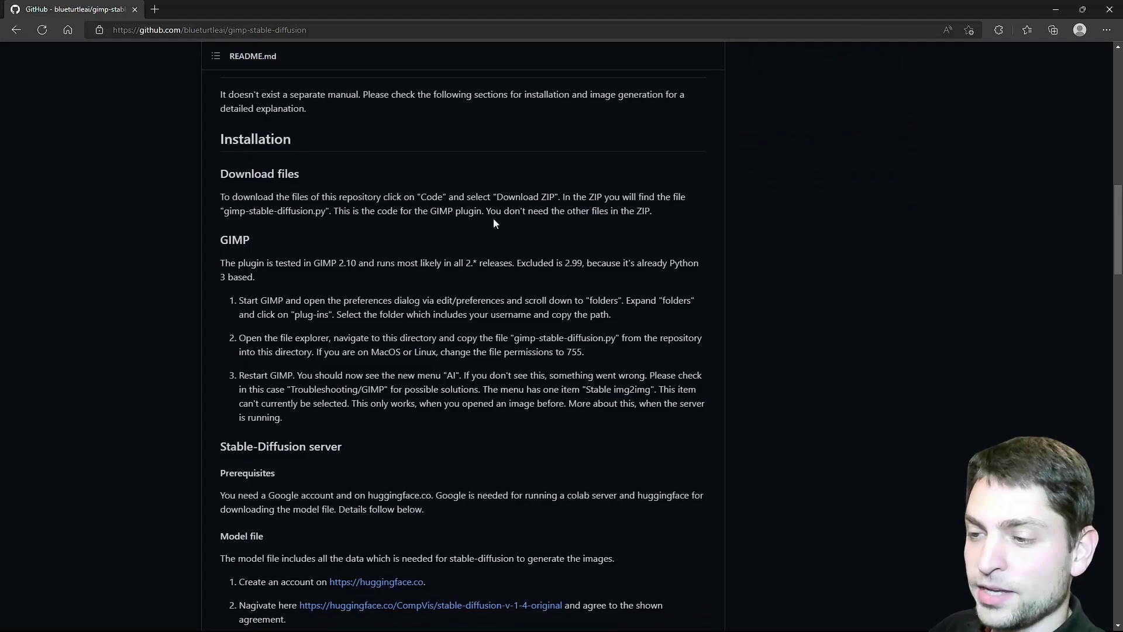
pyautogui.moveTo(313, 263); pyautogui.dragTo(357, 263)
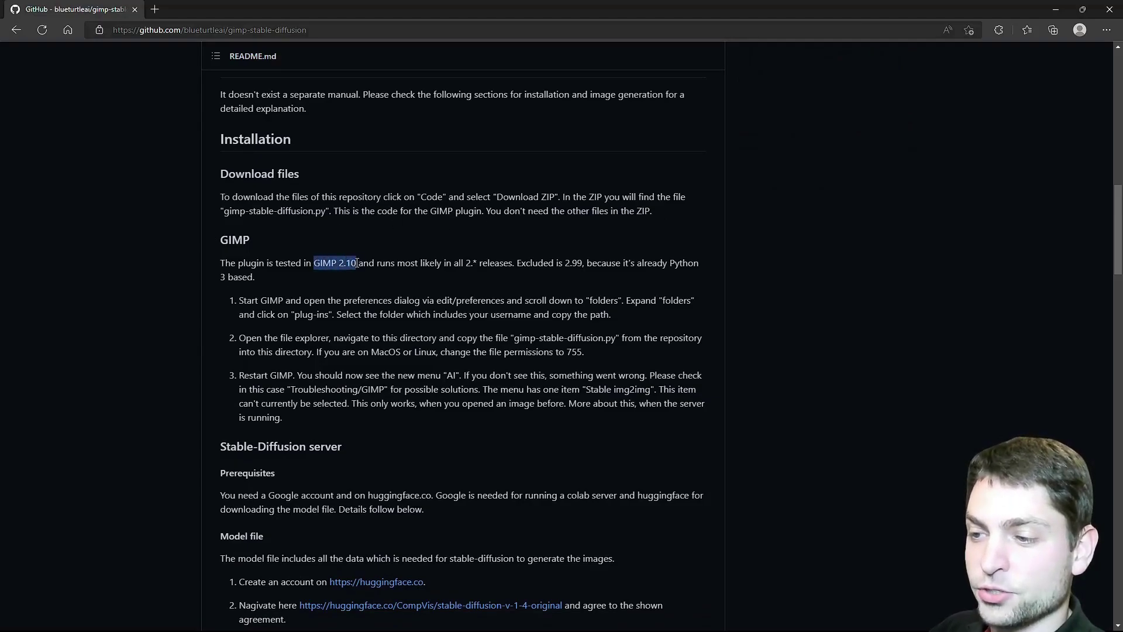
pyautogui.click(568, 261)
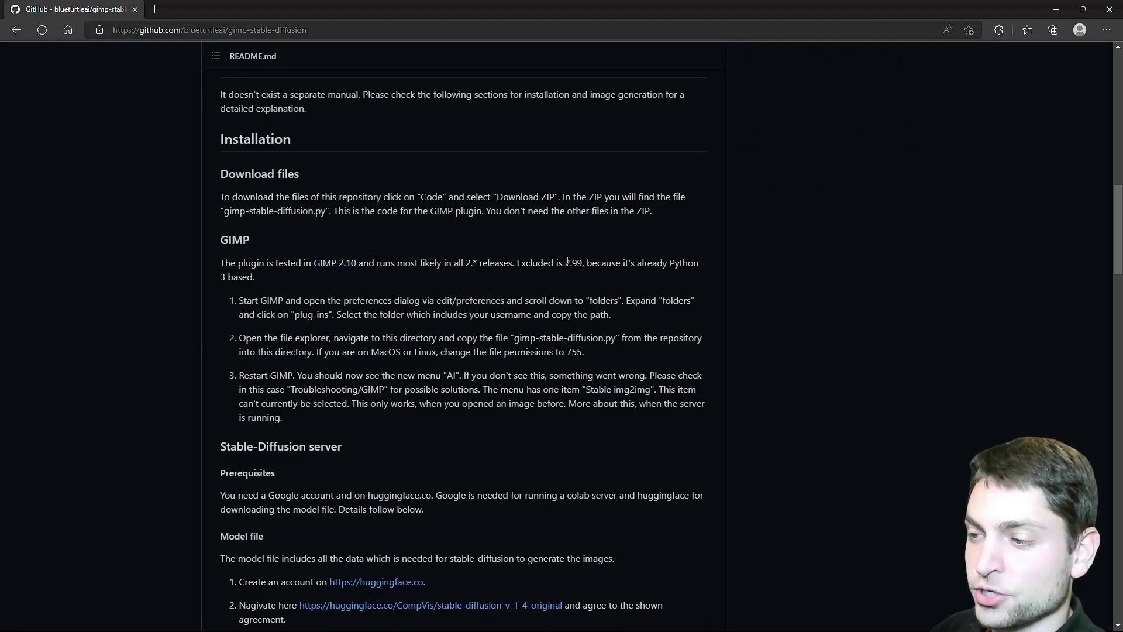
pyautogui.doubleClick(571, 263)
# Return to the top of the repository page and download it as a ZIP.
pyautogui.scroll(-3, 747, 138)
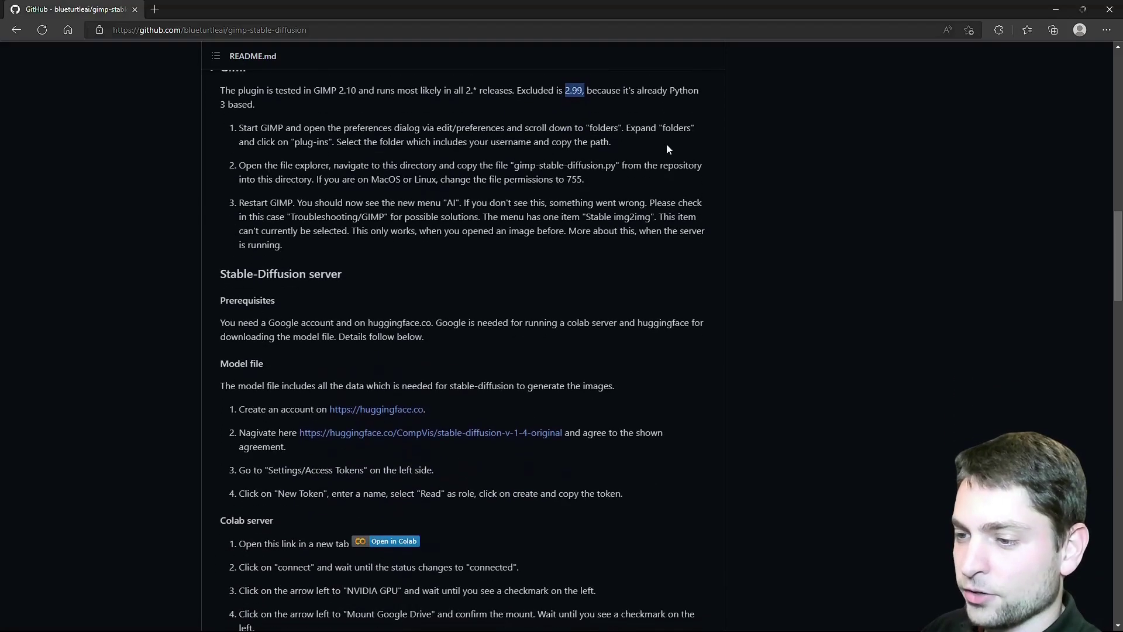
pyautogui.scroll(-13, 668, 149)
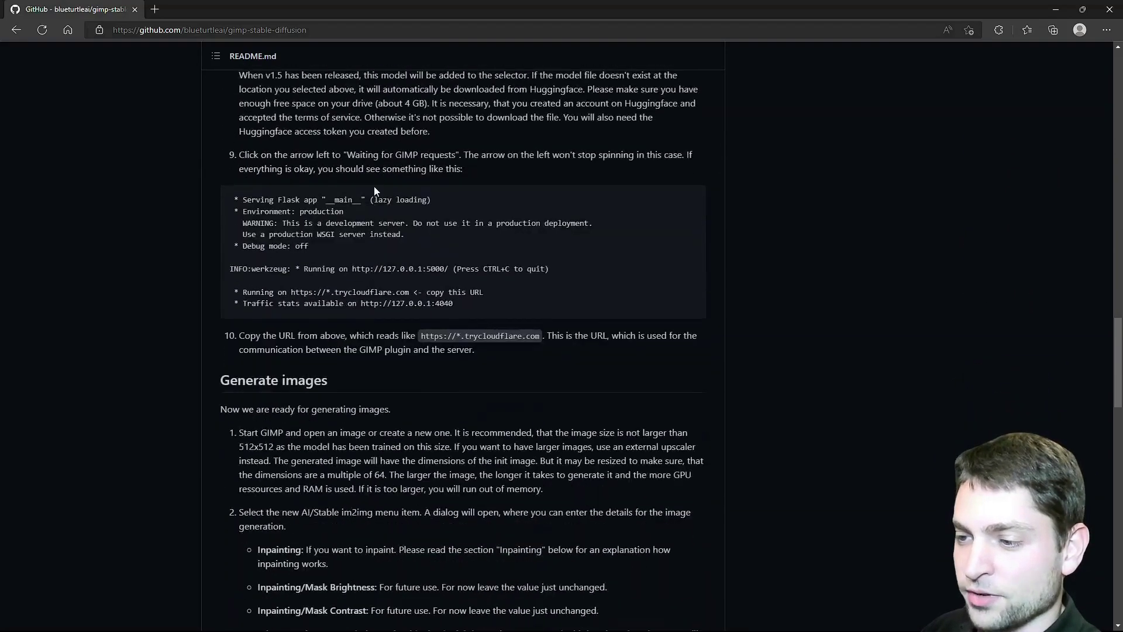
pyautogui.scroll(-6, 373, 186)
pyautogui.scroll(14, 655, 329)
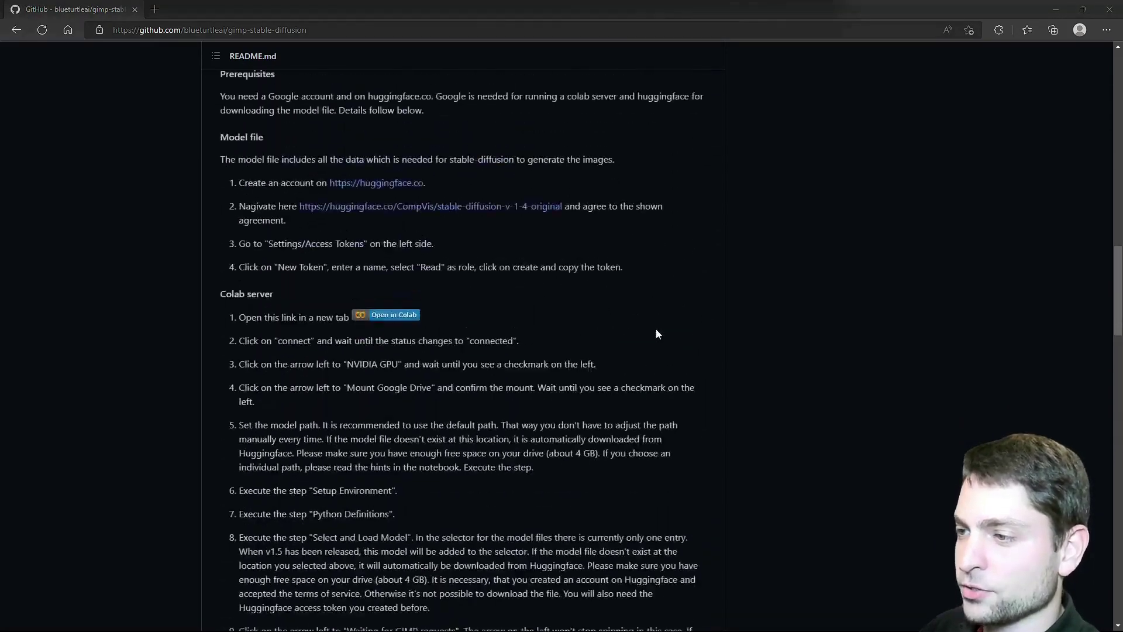
pyautogui.scroll(20, 656, 331)
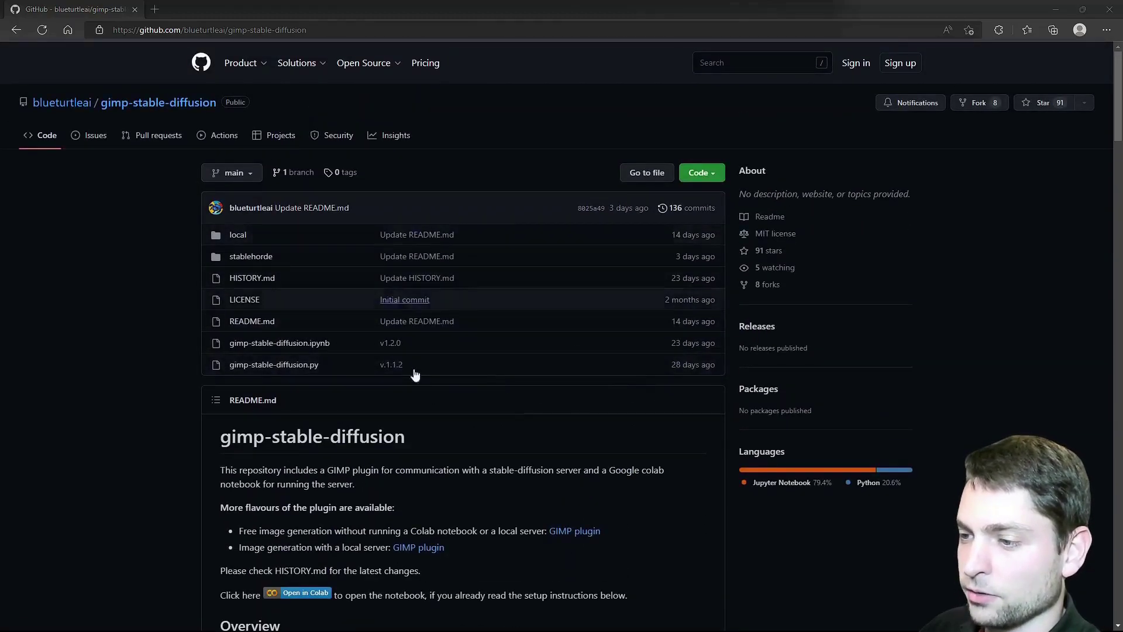
pyautogui.click(711, 172)
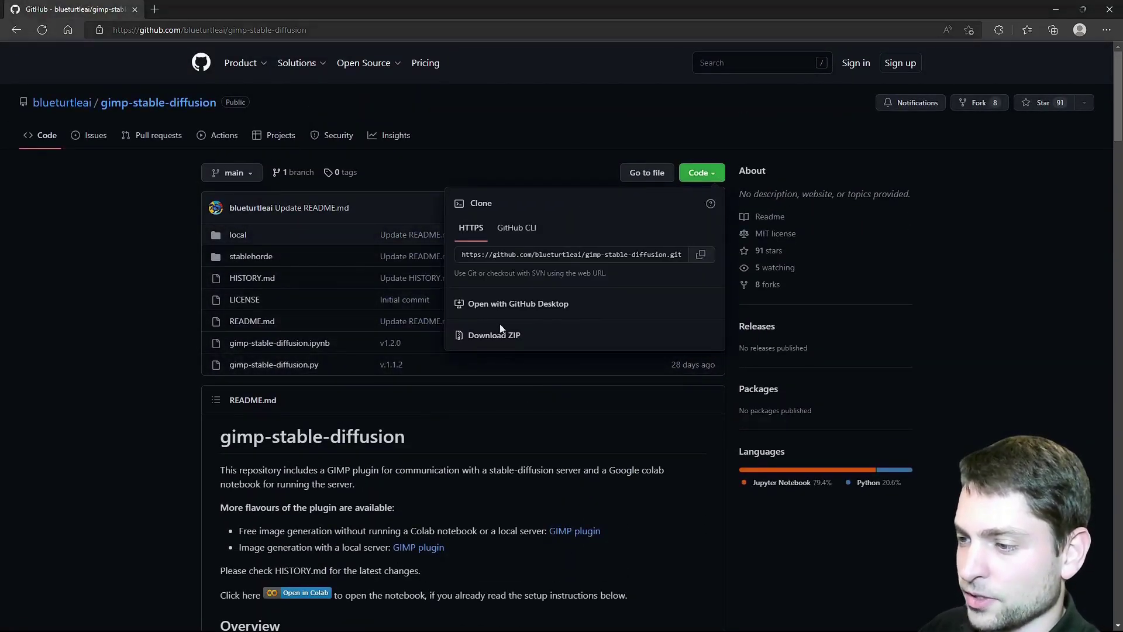
pyautogui.click(510, 335)
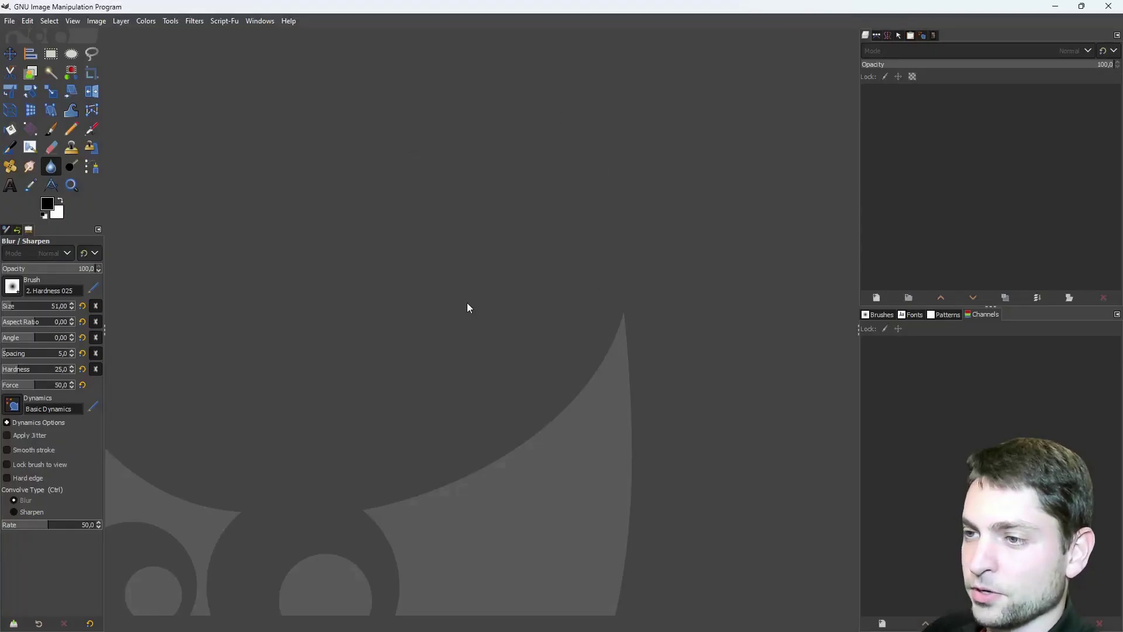
# Check in About GIMP that the version is 2.10.22.
pyautogui.click(288, 21)
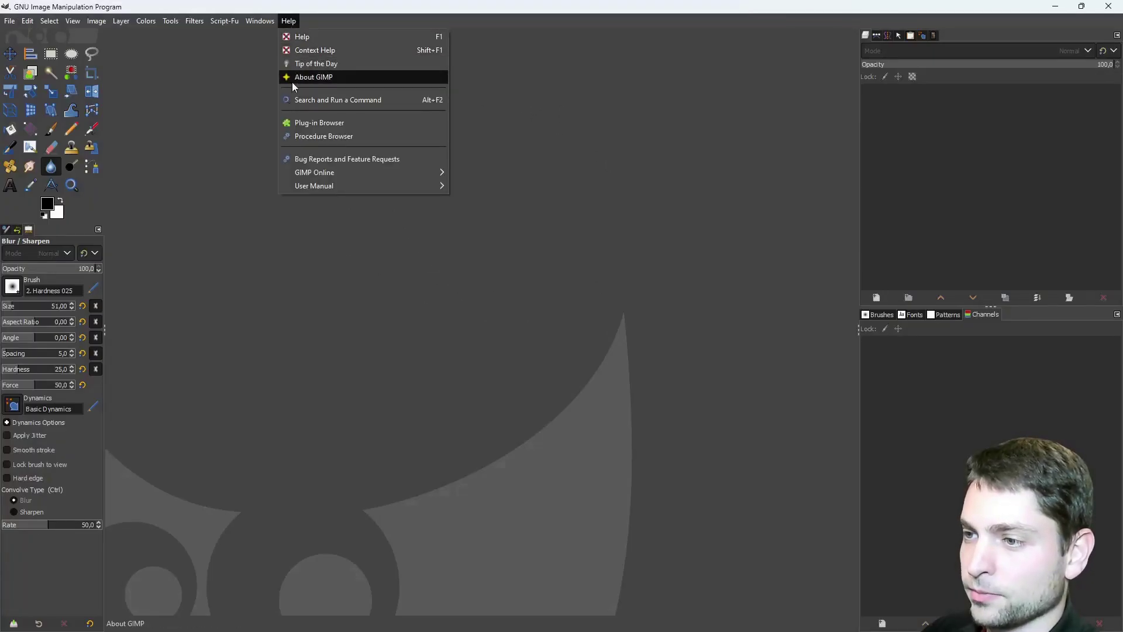
pyautogui.click(381, 82)
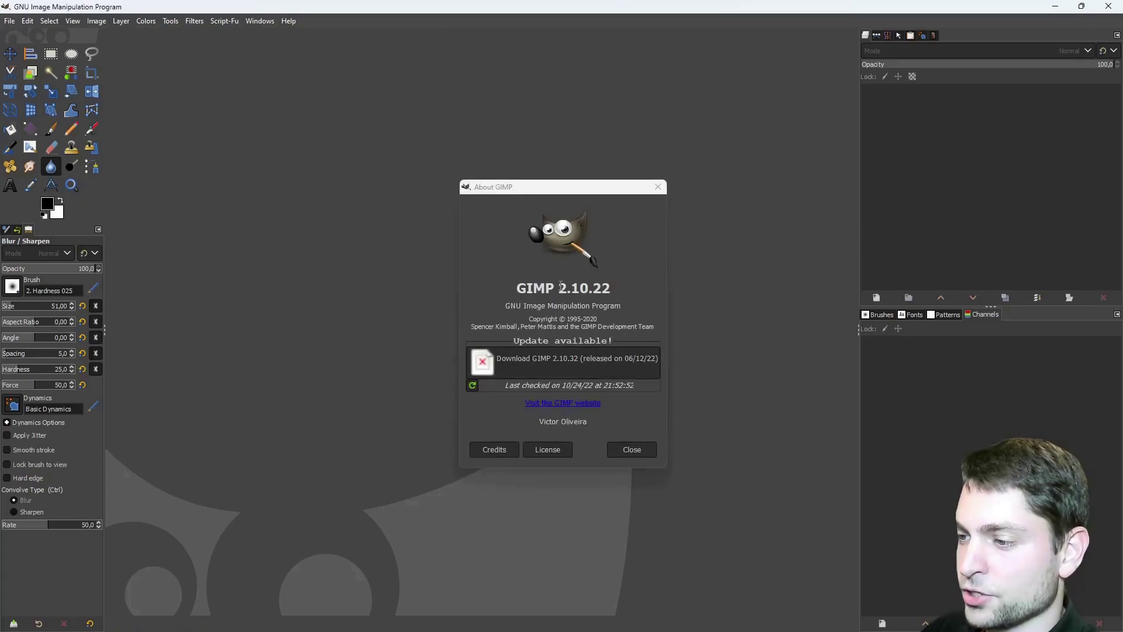
pyautogui.moveTo(558, 288); pyautogui.dragTo(624, 303)
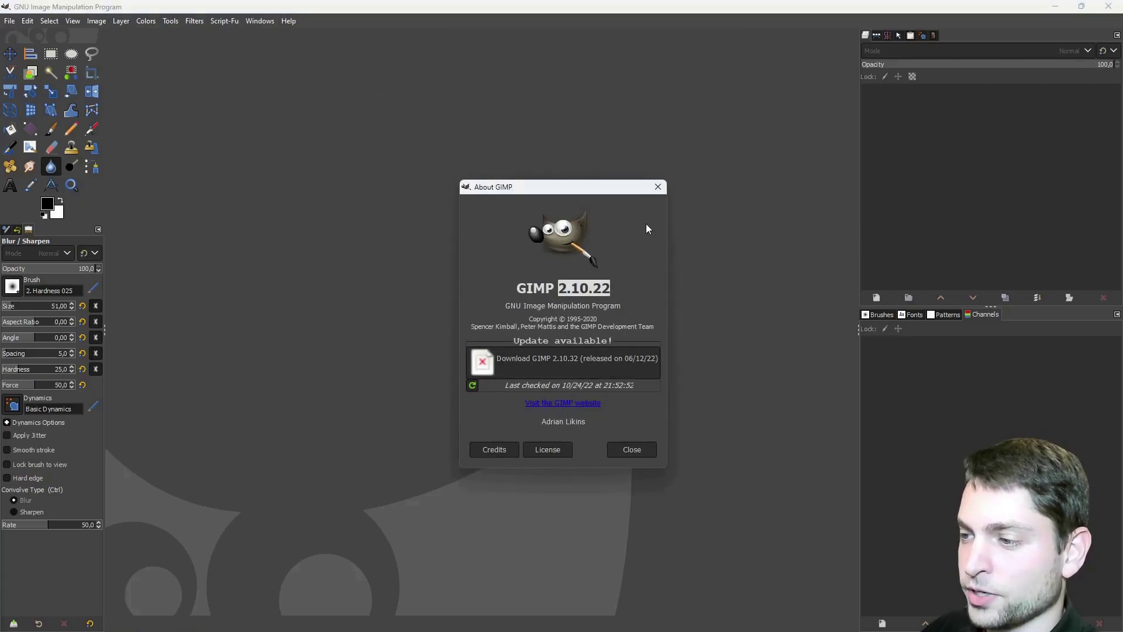
pyautogui.click(638, 448)
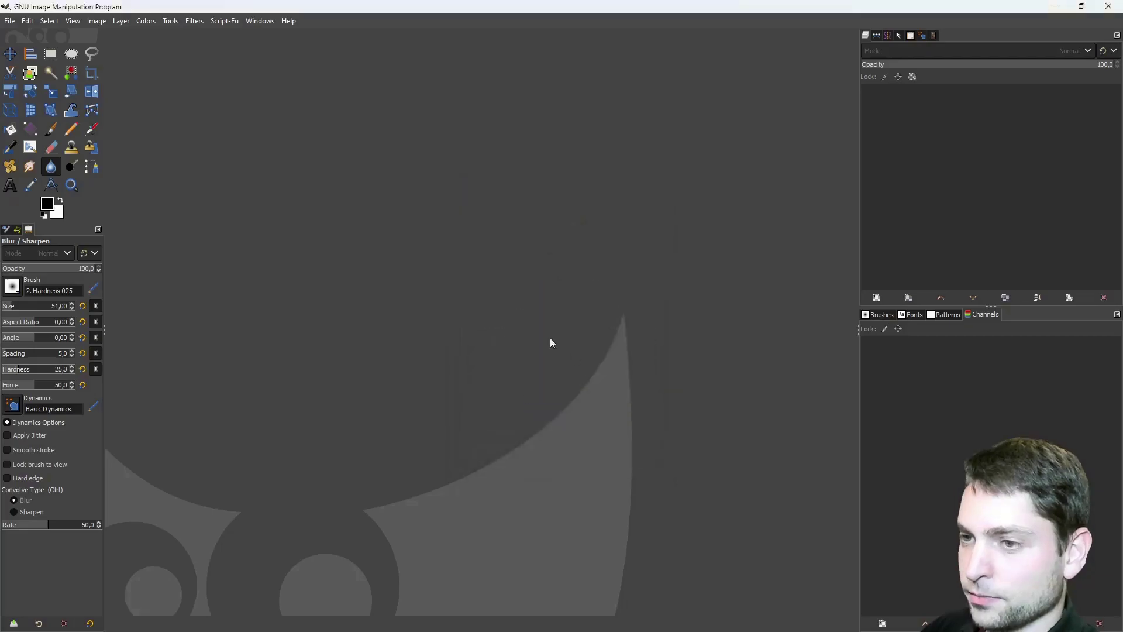
# Show the Plug-in Folders in Preferences and select the user's plug-ins folder.
pyautogui.click(29, 22)
pyautogui.click(125, 333)
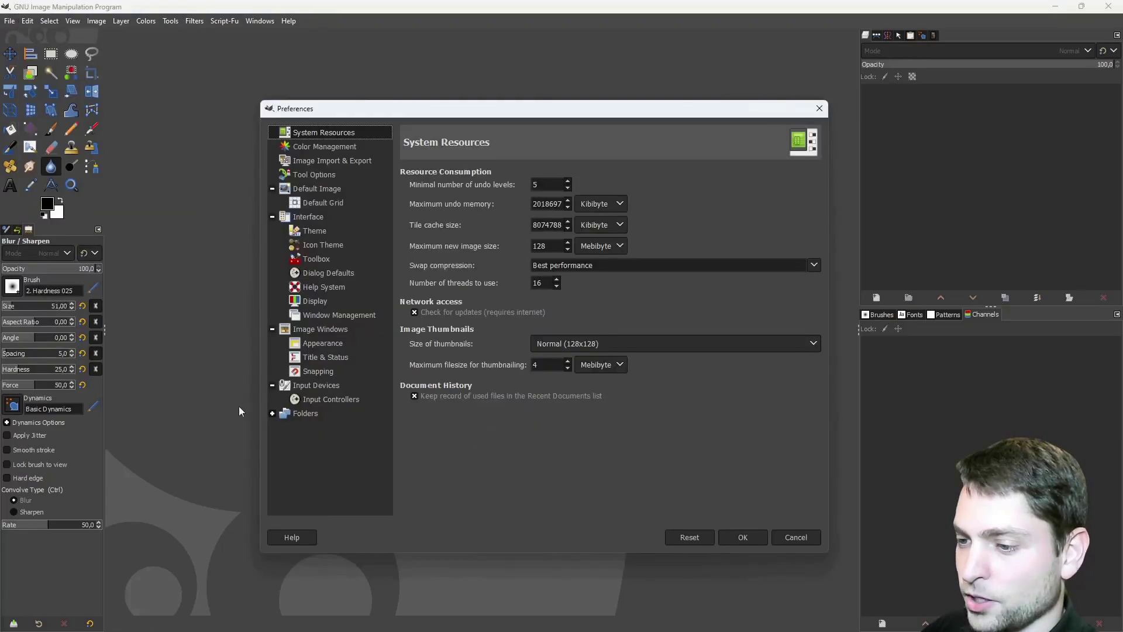
pyautogui.click(272, 413)
pyautogui.scroll(-3, 366, 426)
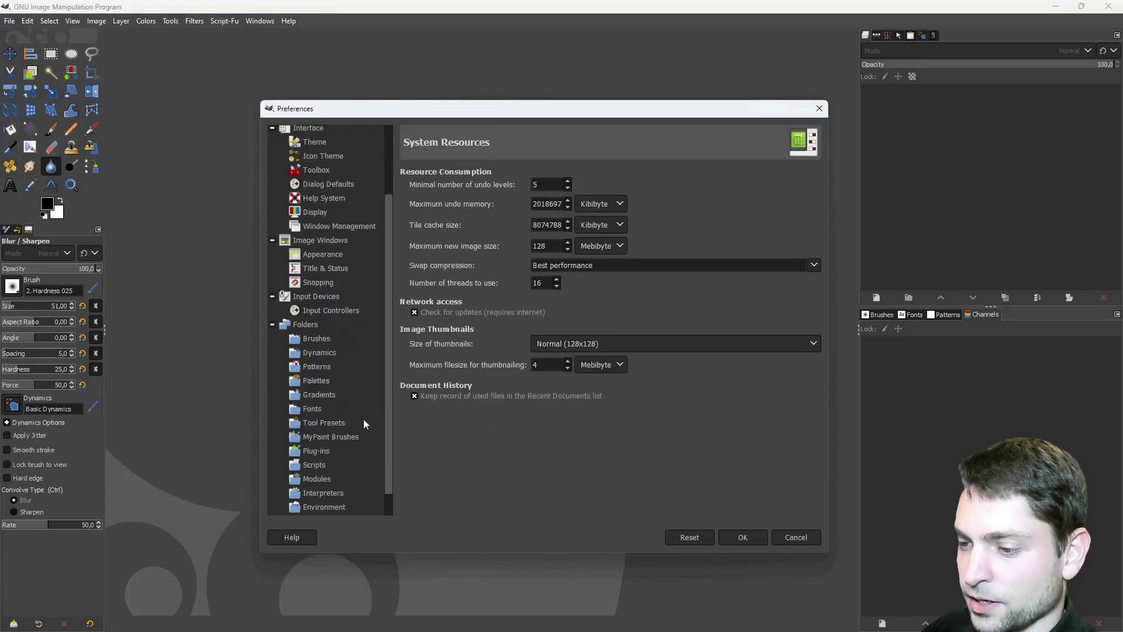
pyautogui.click(316, 451)
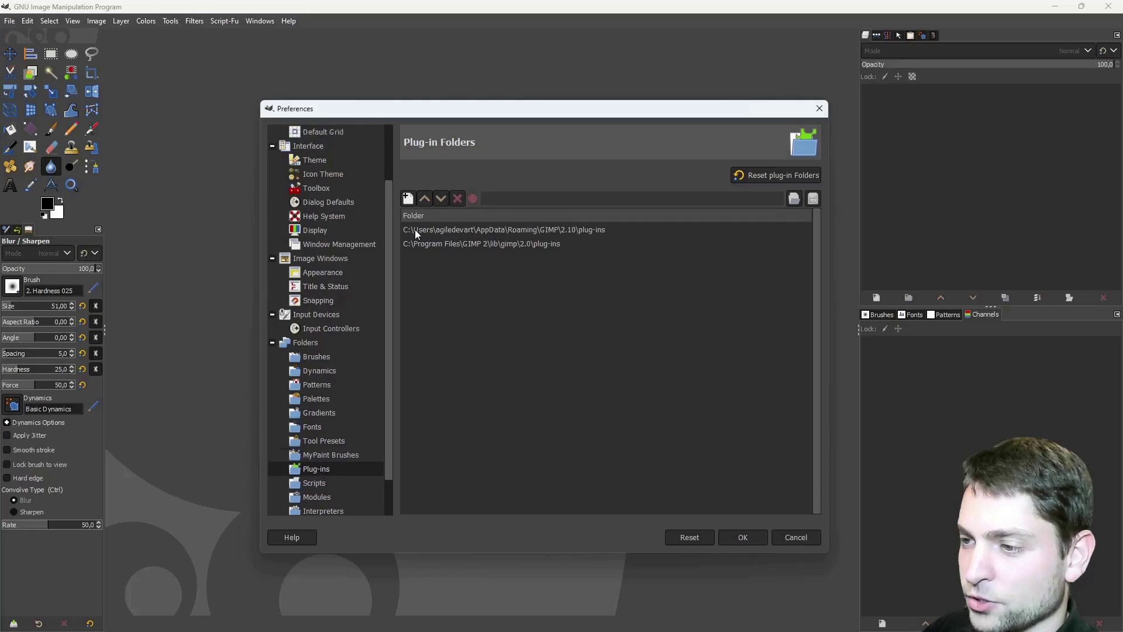
pyautogui.click(625, 234)
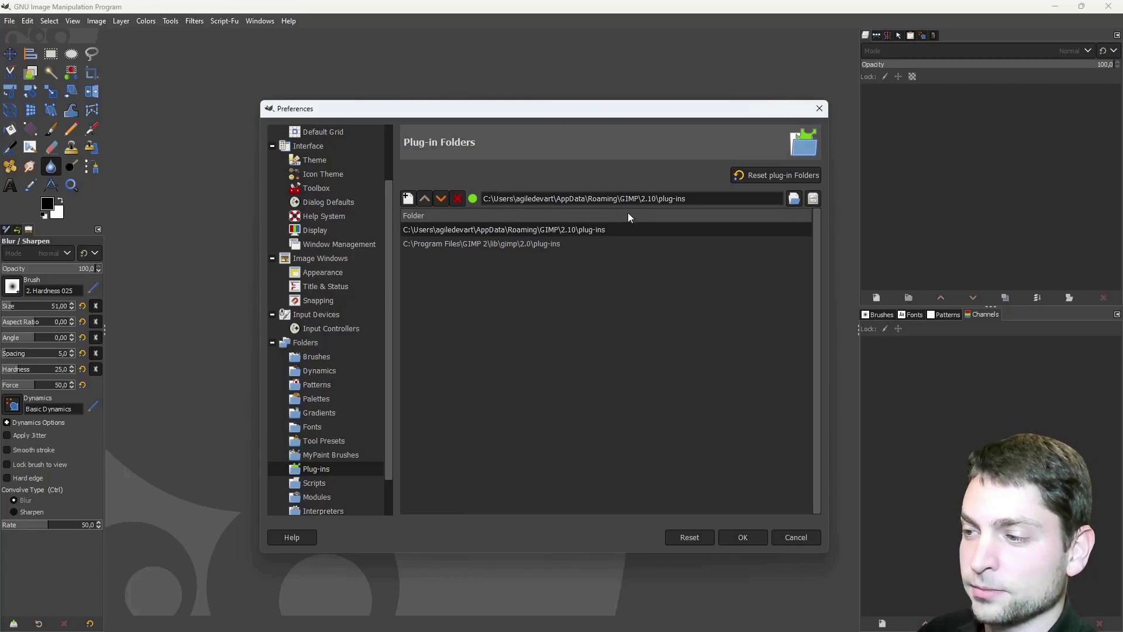
# Open the copied GIMP 2.10 plug-ins folder path in a new File Explorer window.
pyautogui.hotkey('ctrl', 'a')
pyautogui.hotkey('ctrl', 'c')
pyautogui.press('super+e')
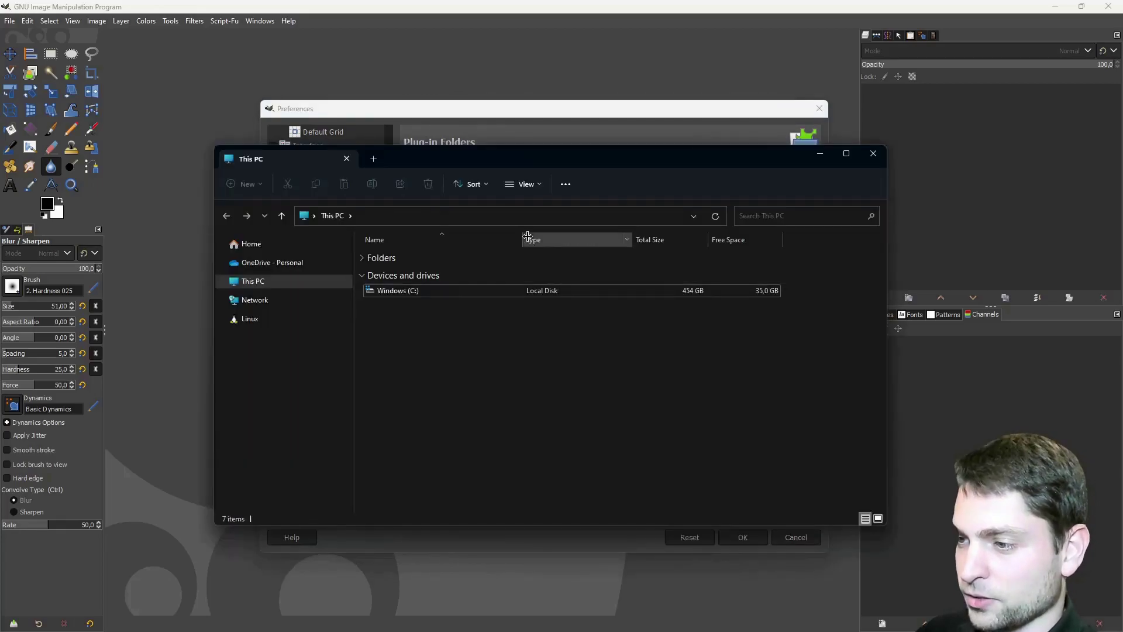
pyautogui.click(525, 216)
pyautogui.hotkey('ctrl', 'v')
pyautogui.hotkey('ctrl', 'a')
pyautogui.press('Return')
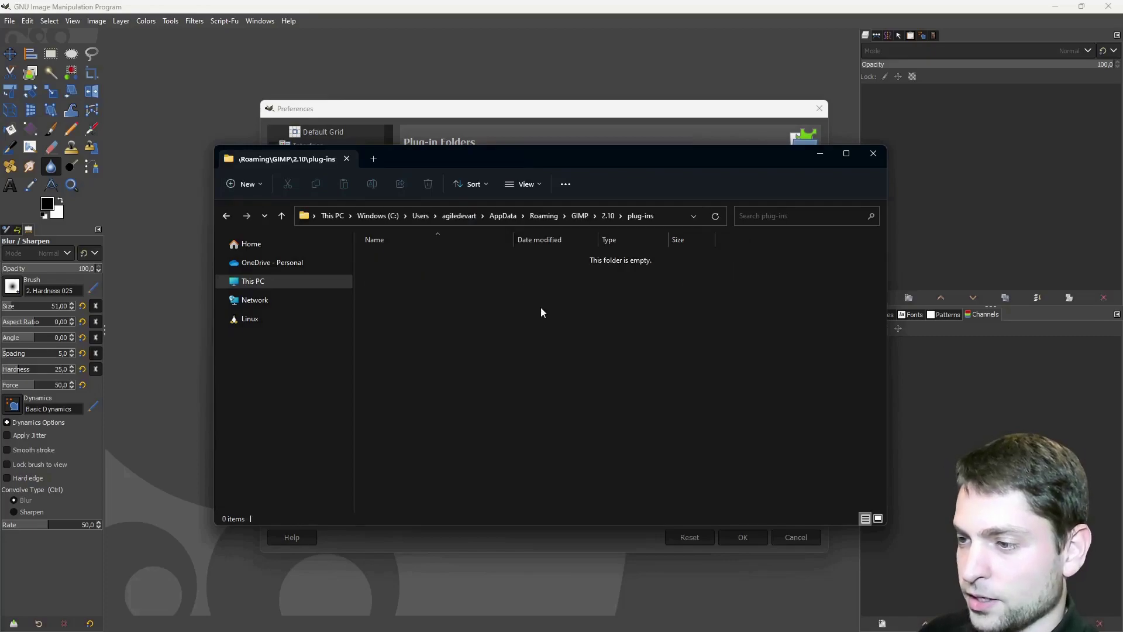
# Copy gimp-stable-diffusion.py from the downloaded zip into the plug-ins folder.
pyautogui.hotkey('alt', 'Tab')
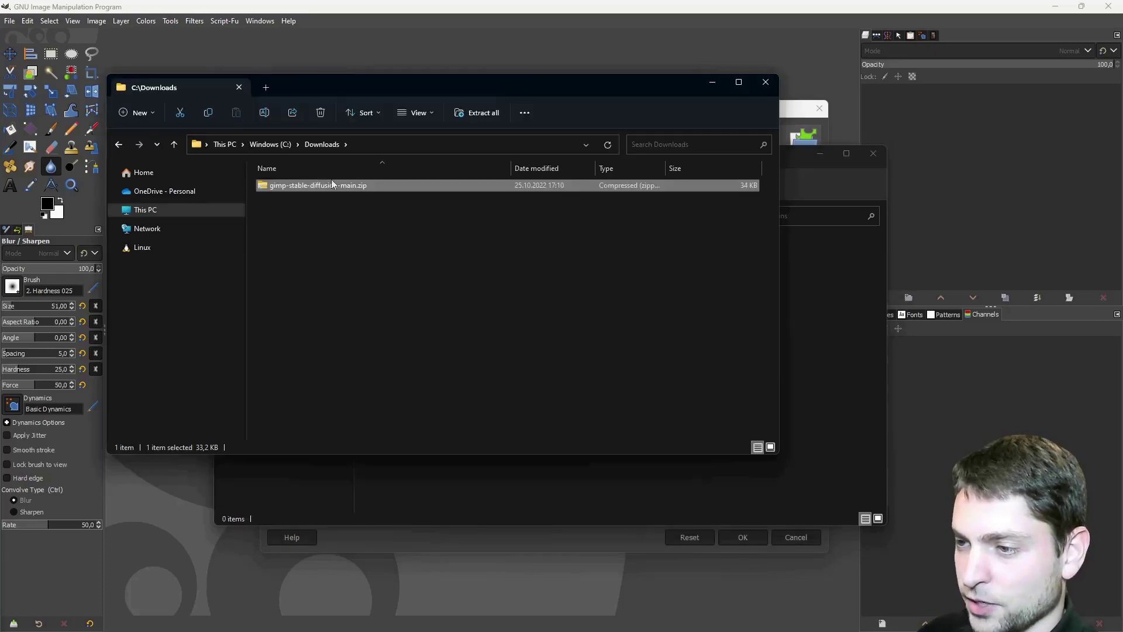
pyautogui.doubleClick(317, 185)
pyautogui.doubleClick(318, 185)
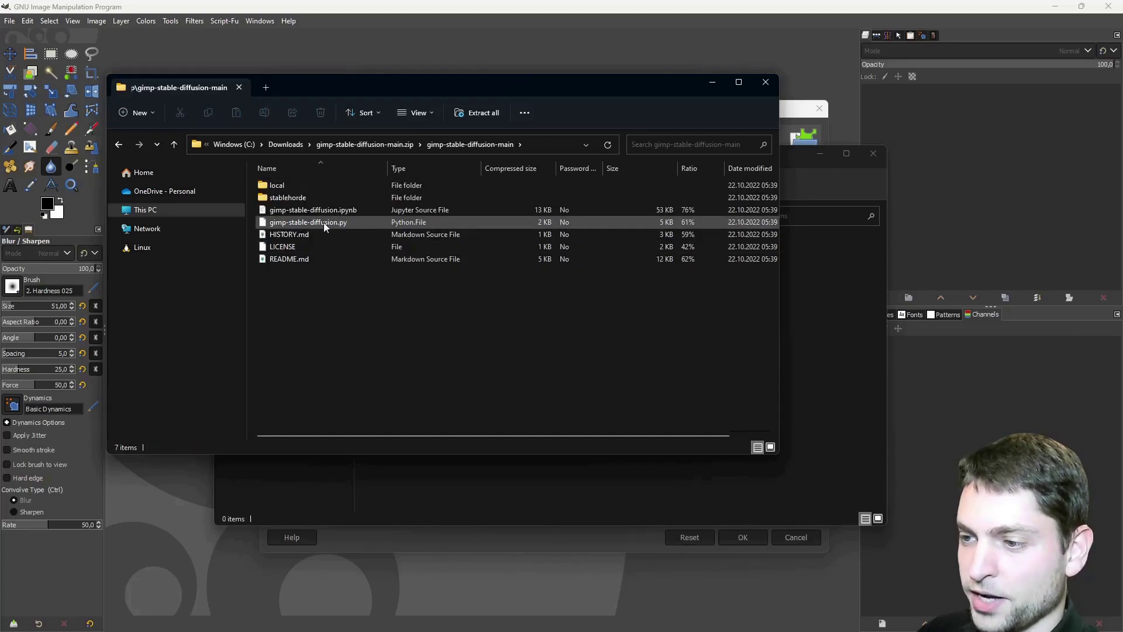
pyautogui.moveTo(325, 223); pyautogui.dragTo(825, 323)
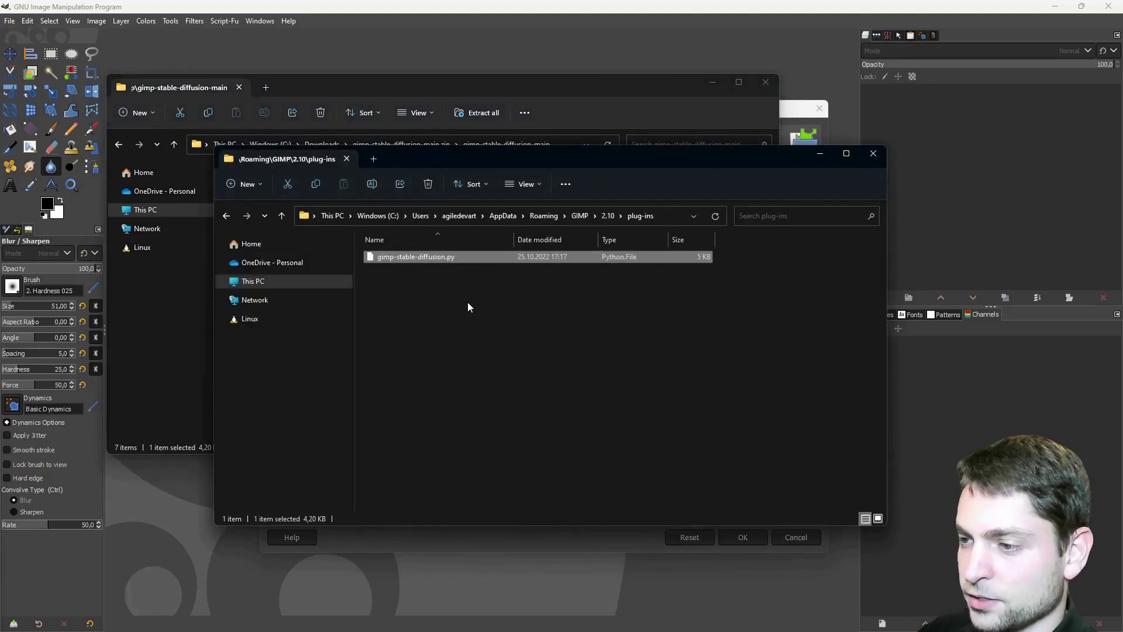
# Restart GIMP and confirm the plug-in's new AI menu appears.
pyautogui.click(1108, 6)
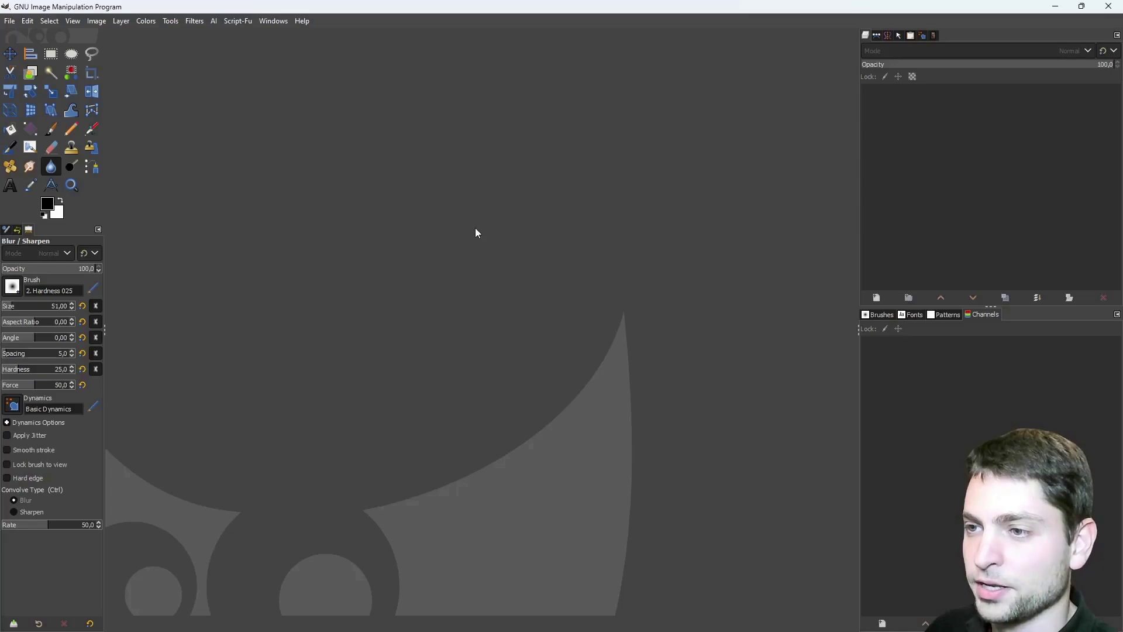
pyautogui.click(214, 21)
pyautogui.click(215, 22)
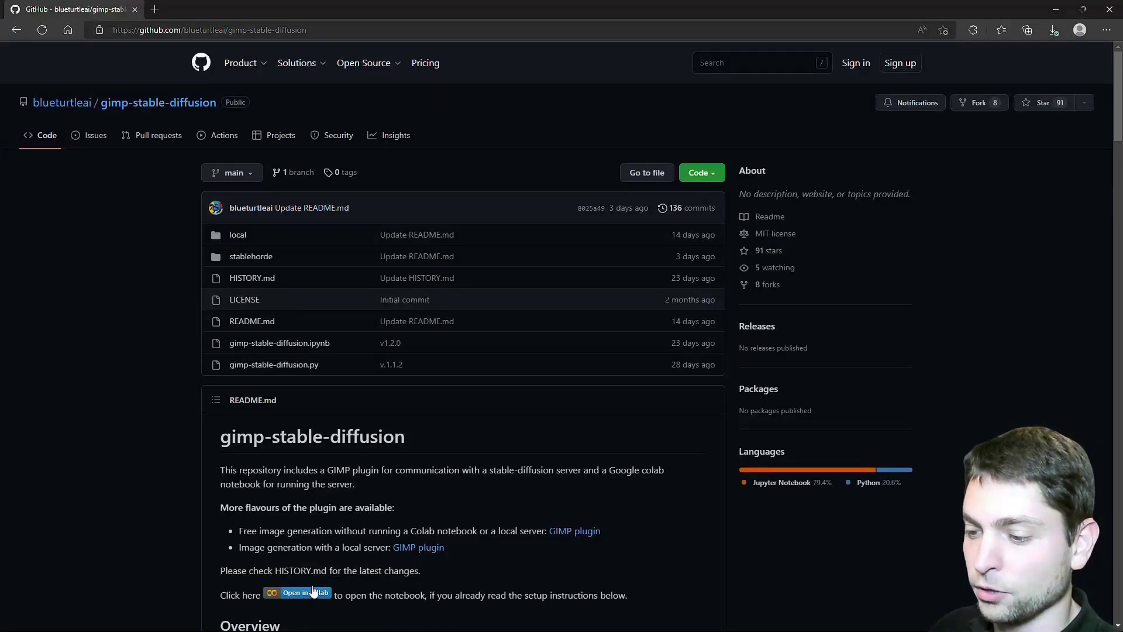
# Open the gimp-stable-diffusion.ipynb notebook in Google Colab and connect to a runtime.
pyautogui.click(306, 594)
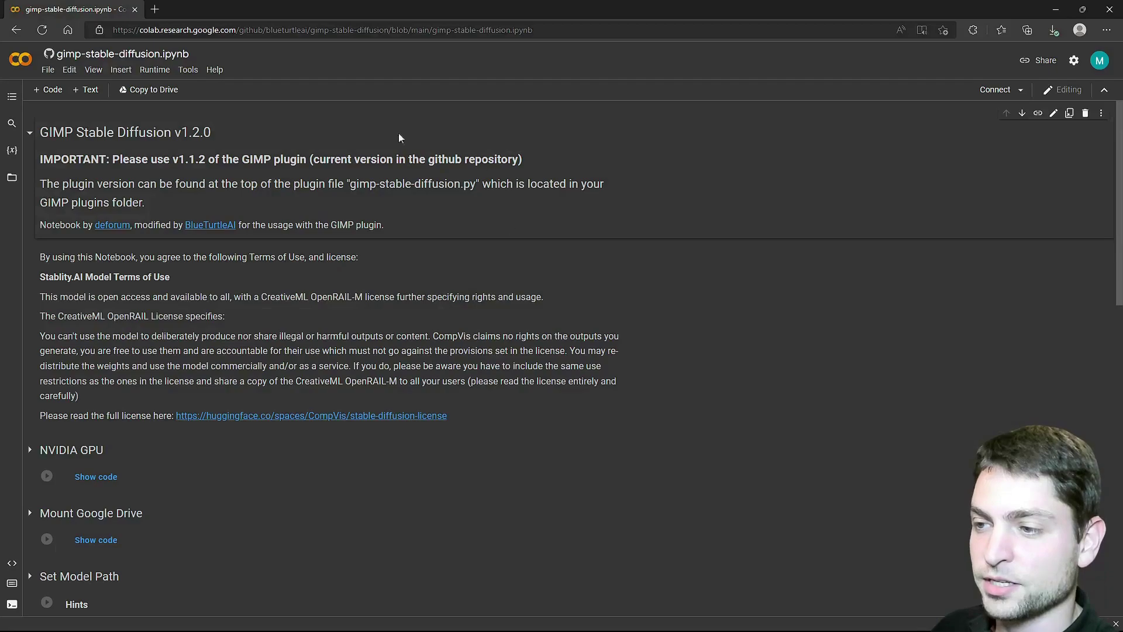
pyautogui.click(568, 328)
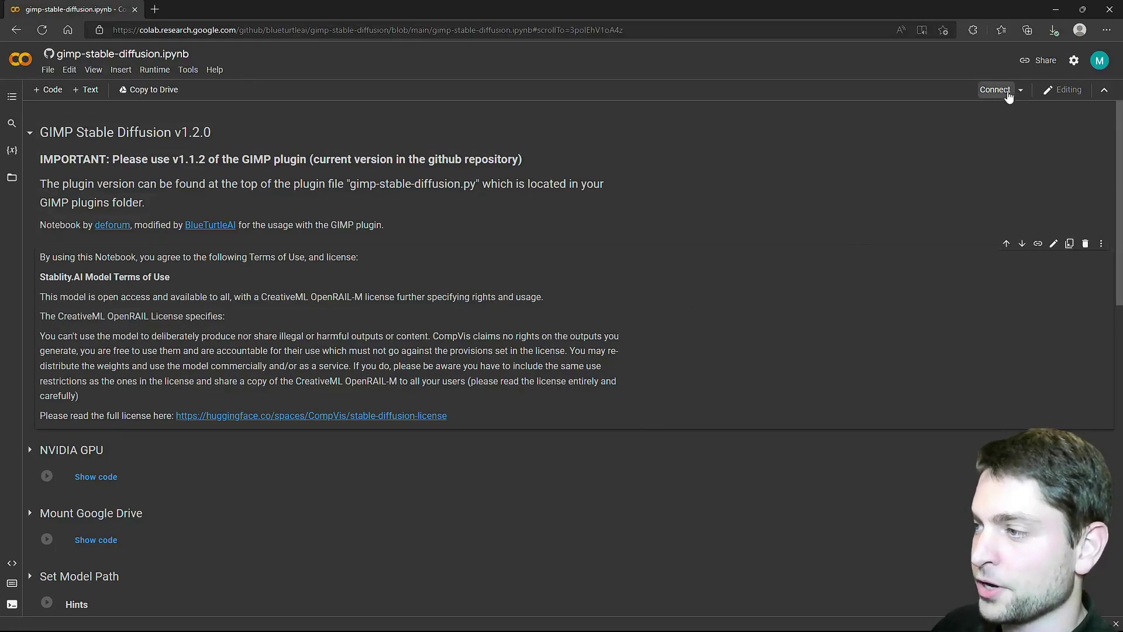
pyautogui.click(1001, 91)
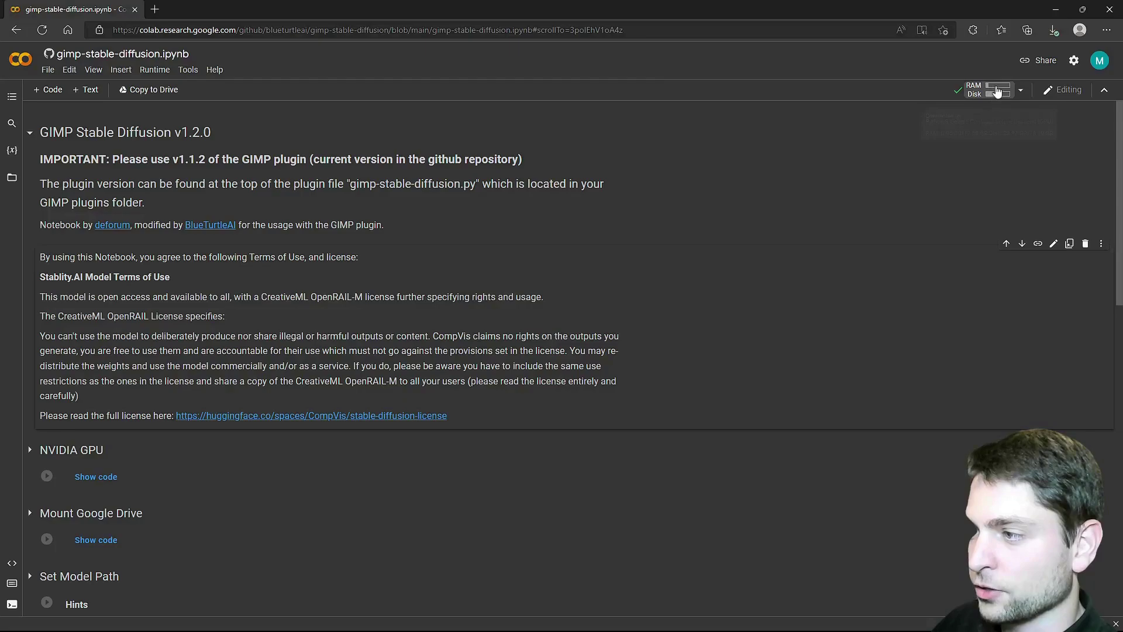
# Change the runtime's hardware accelerator to GPU and close the Resources panel.
pyautogui.click(1021, 90)
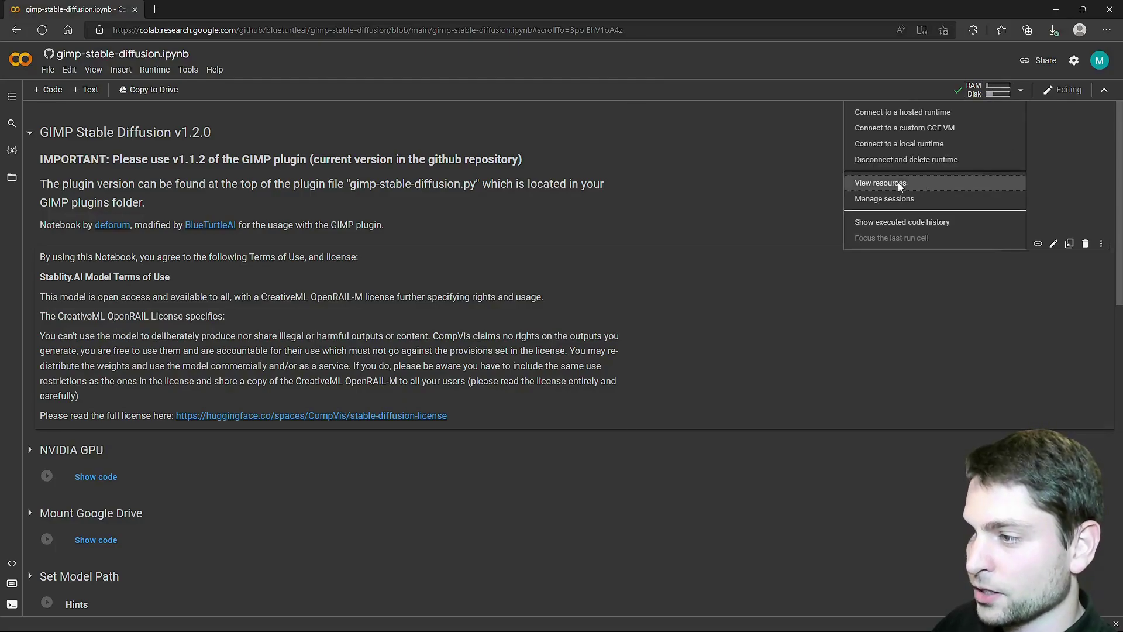
pyautogui.click(916, 186)
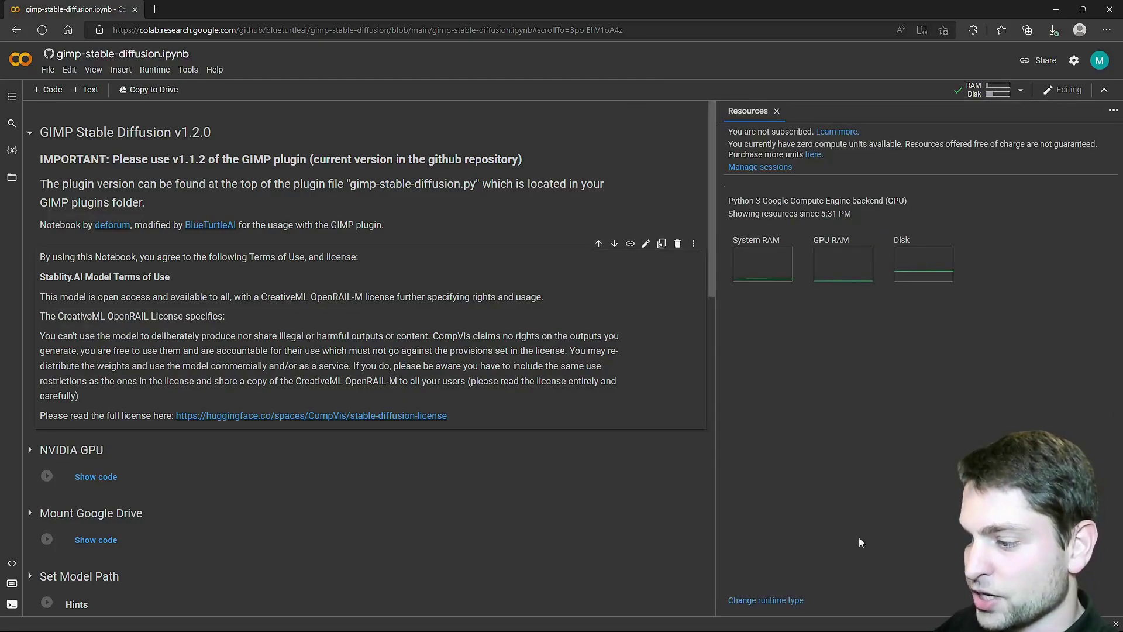
pyautogui.click(762, 600)
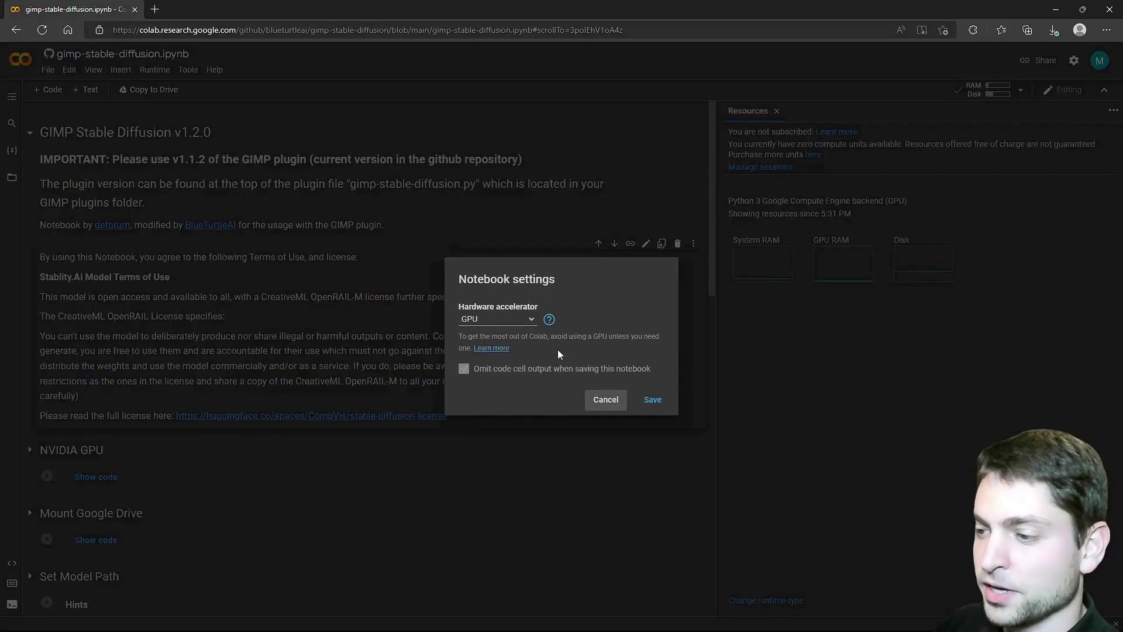
pyautogui.click(529, 317)
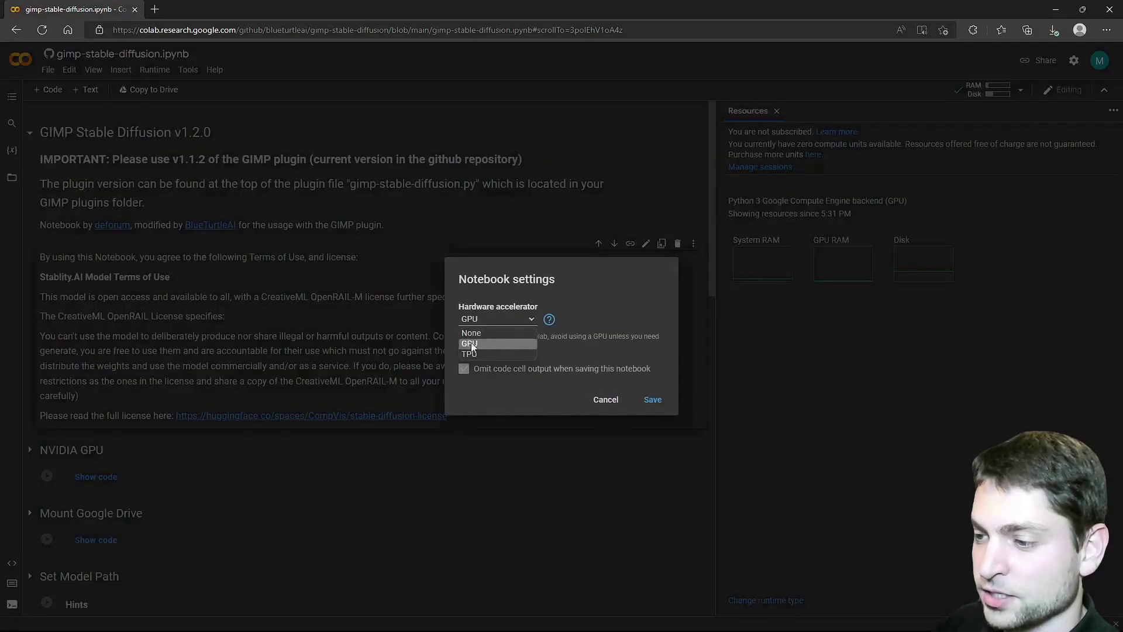
pyautogui.click(503, 343)
pyautogui.click(654, 401)
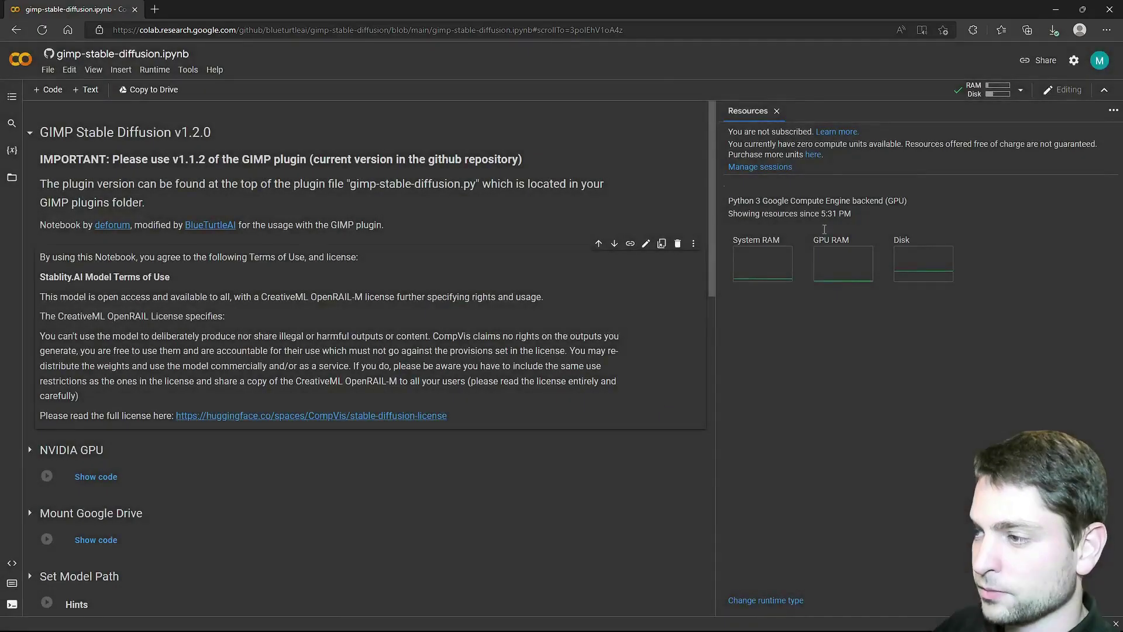
pyautogui.click(778, 111)
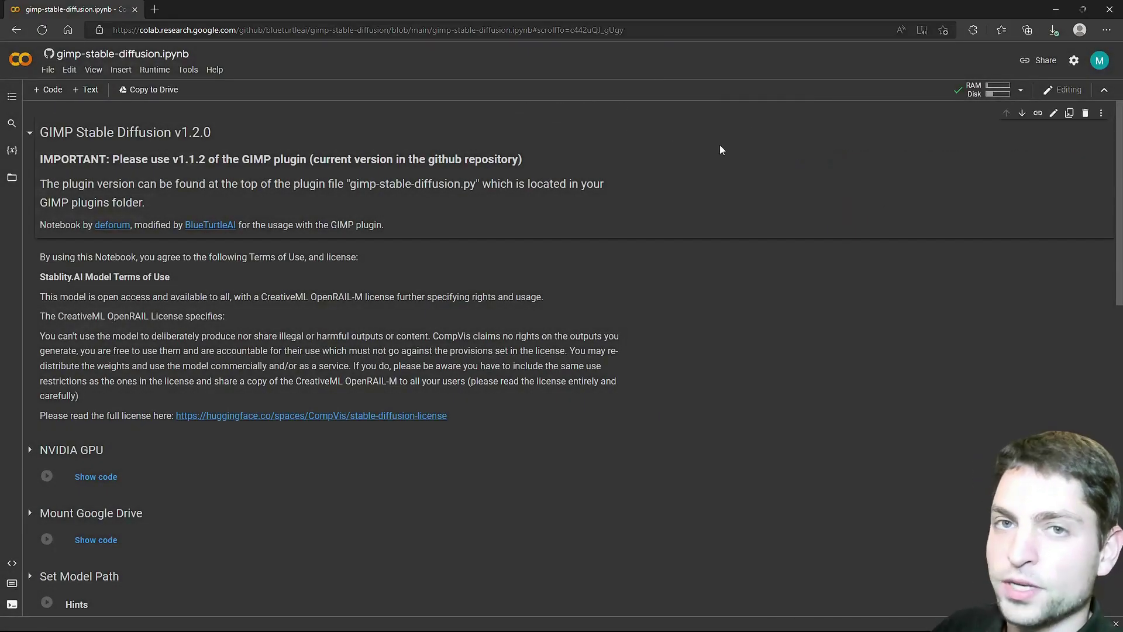
# Run the NVIDIA GPU check (Tesla T4) and mount Google Drive at /content/drive.
pyautogui.scroll(-4, 719, 150)
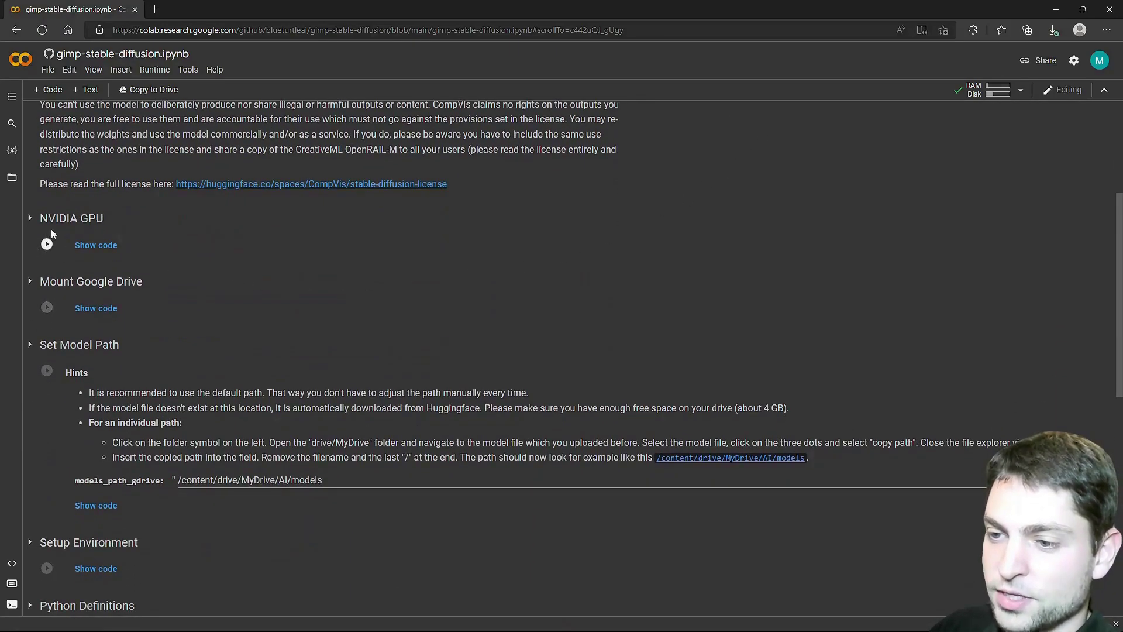
pyautogui.click(48, 245)
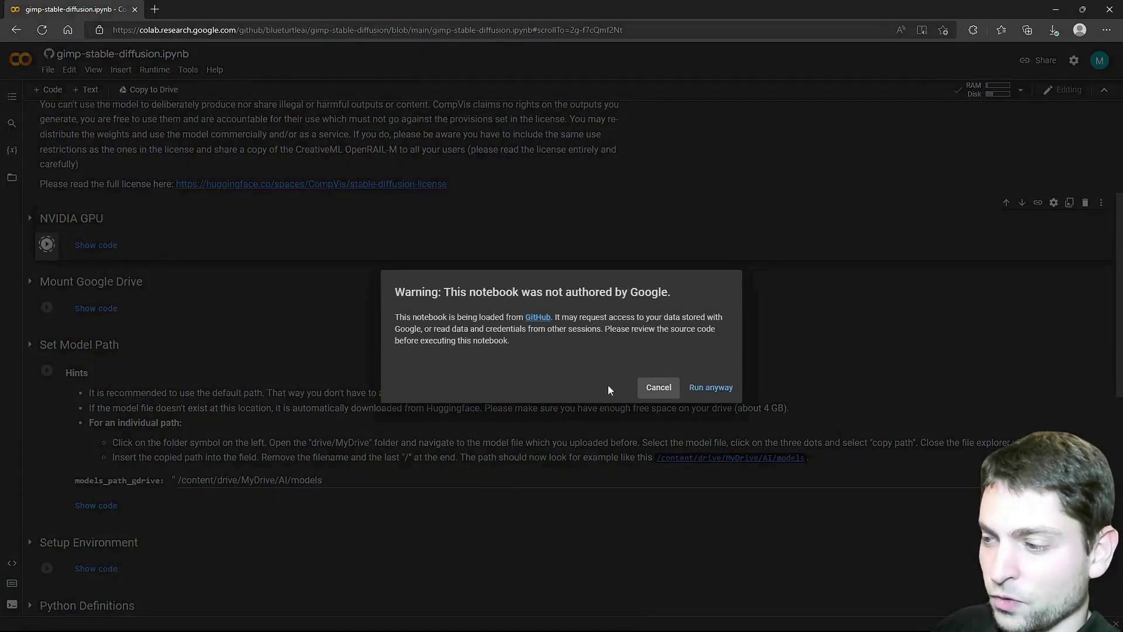
pyautogui.click(710, 387)
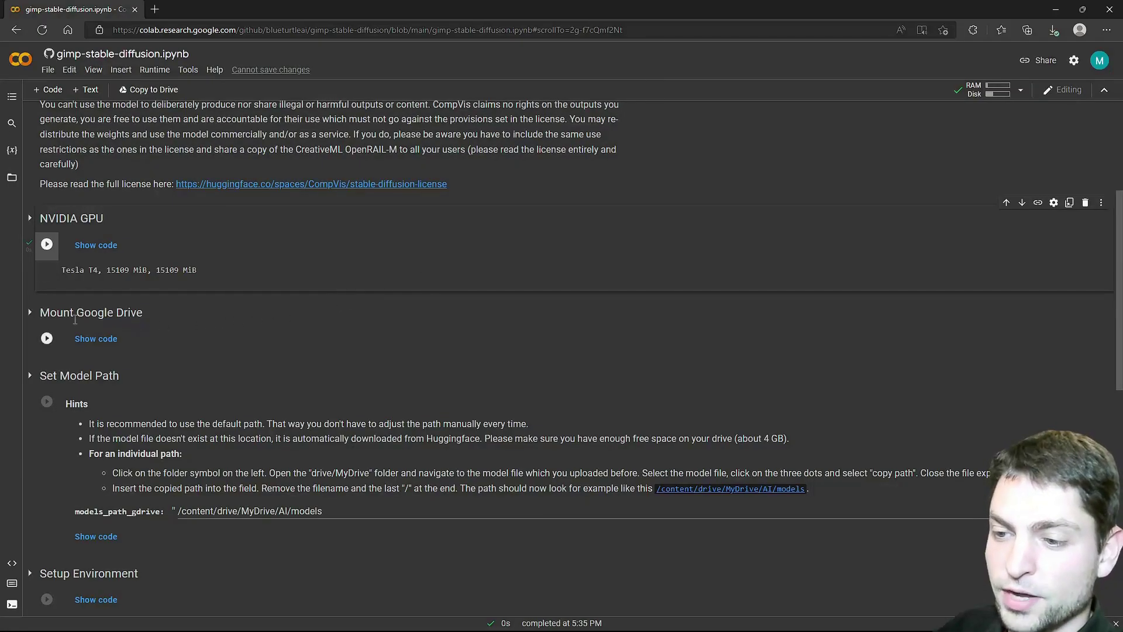
pyautogui.click(47, 339)
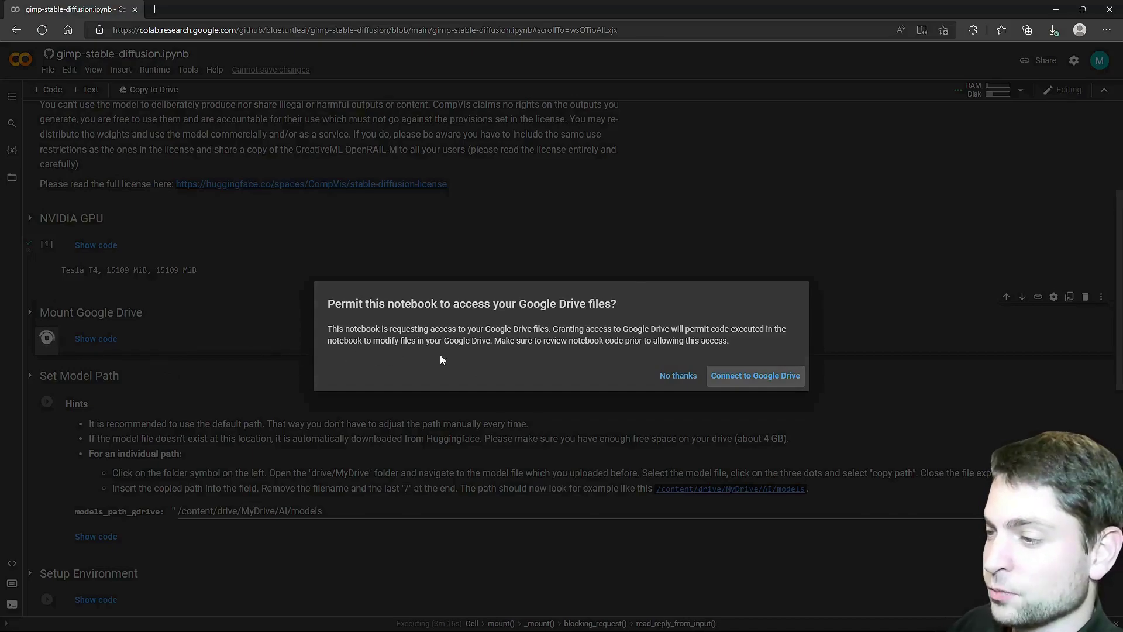
pyautogui.click(793, 377)
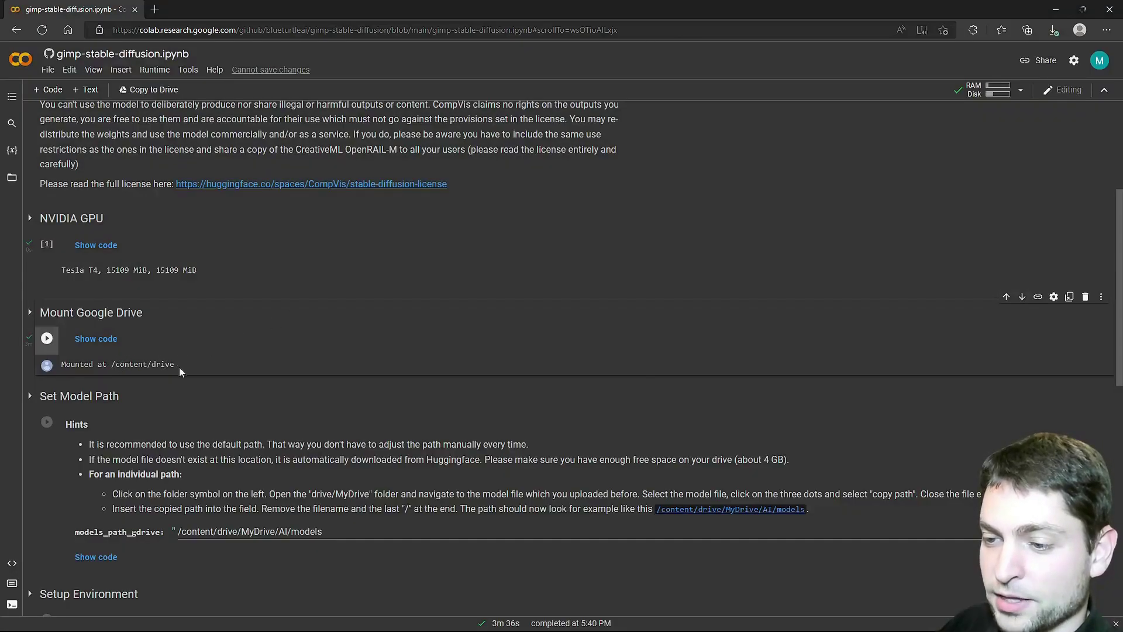
# Expand content and drive in the Colab Files sidebar.
pyautogui.click(12, 177)
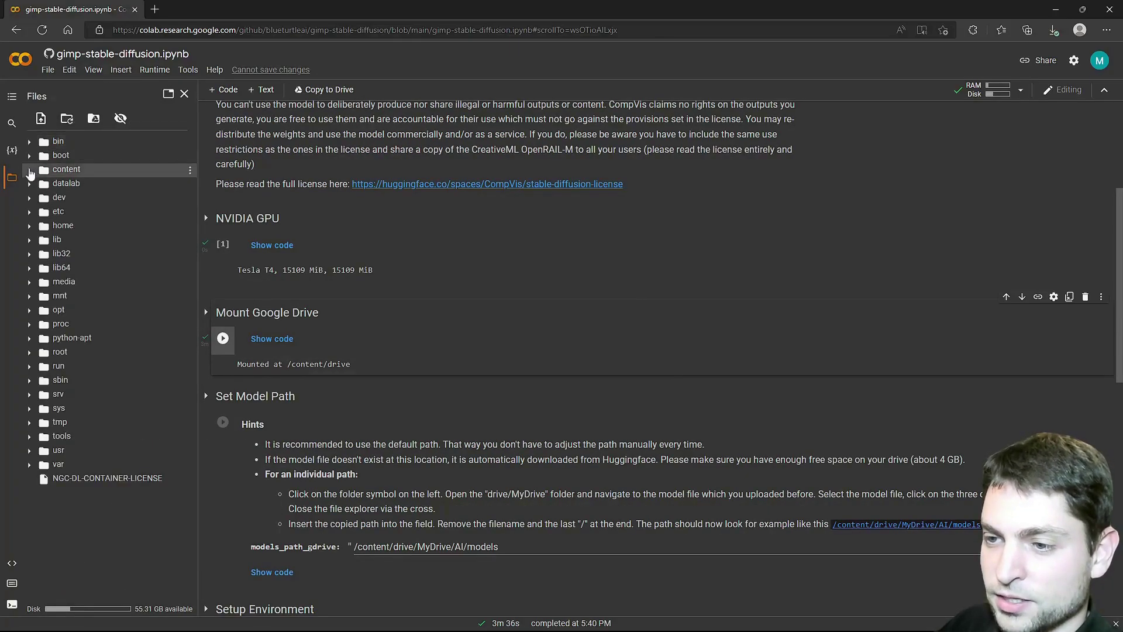
pyautogui.click(30, 169)
pyautogui.click(41, 184)
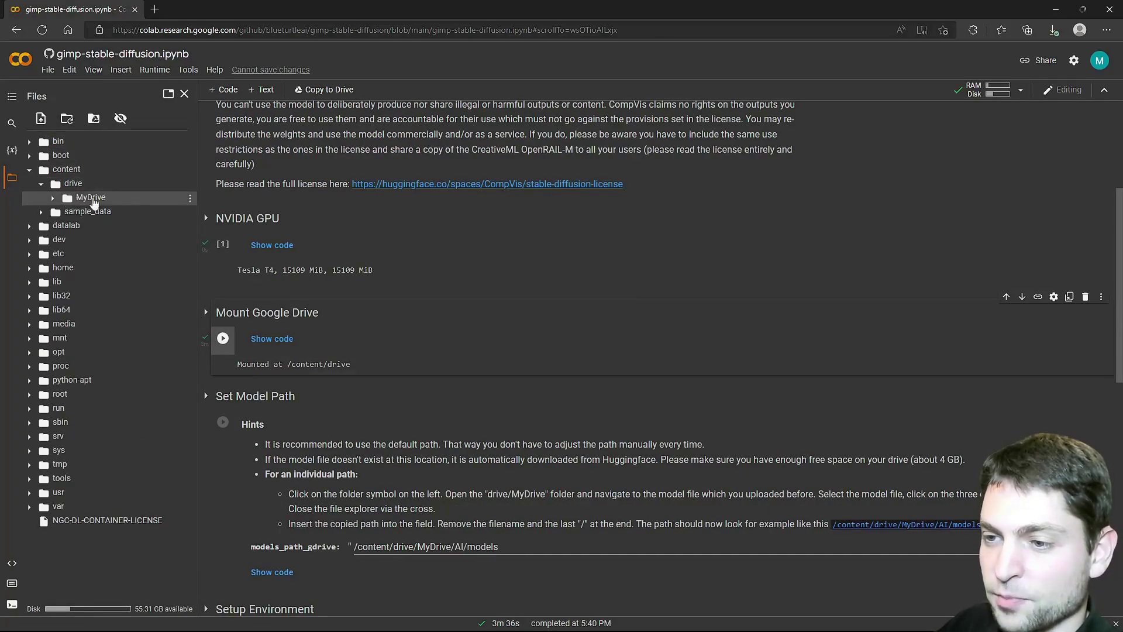
# Run Set Model Path and check the models_path and output_path values under MyDrive/AI.
pyautogui.click(293, 539)
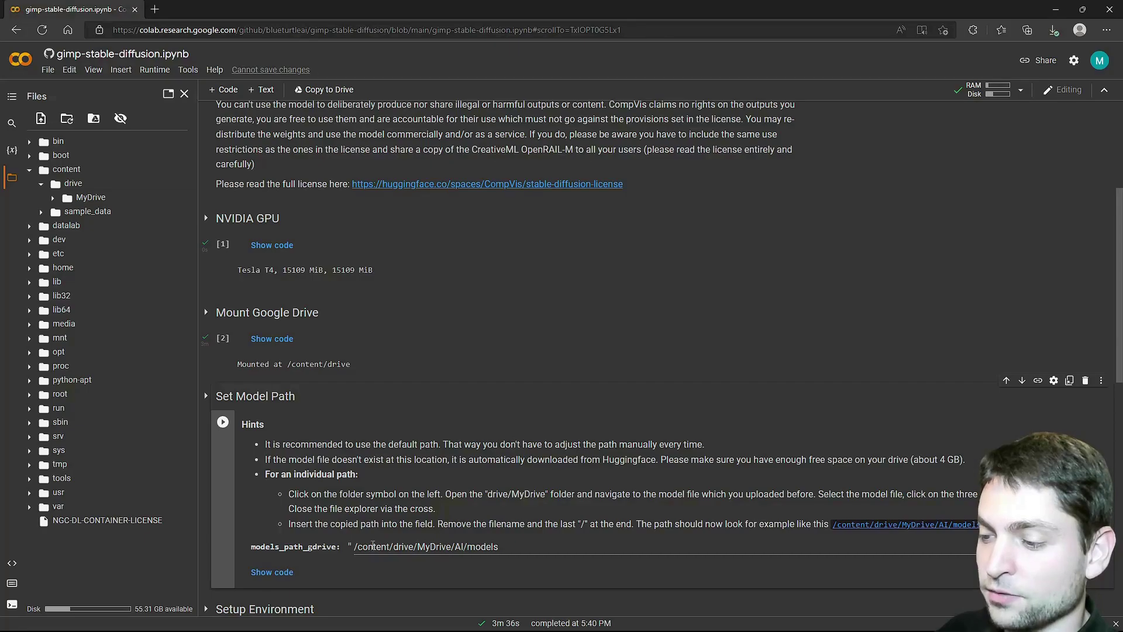
pyautogui.click(223, 422)
pyautogui.scroll(-4, 500, 386)
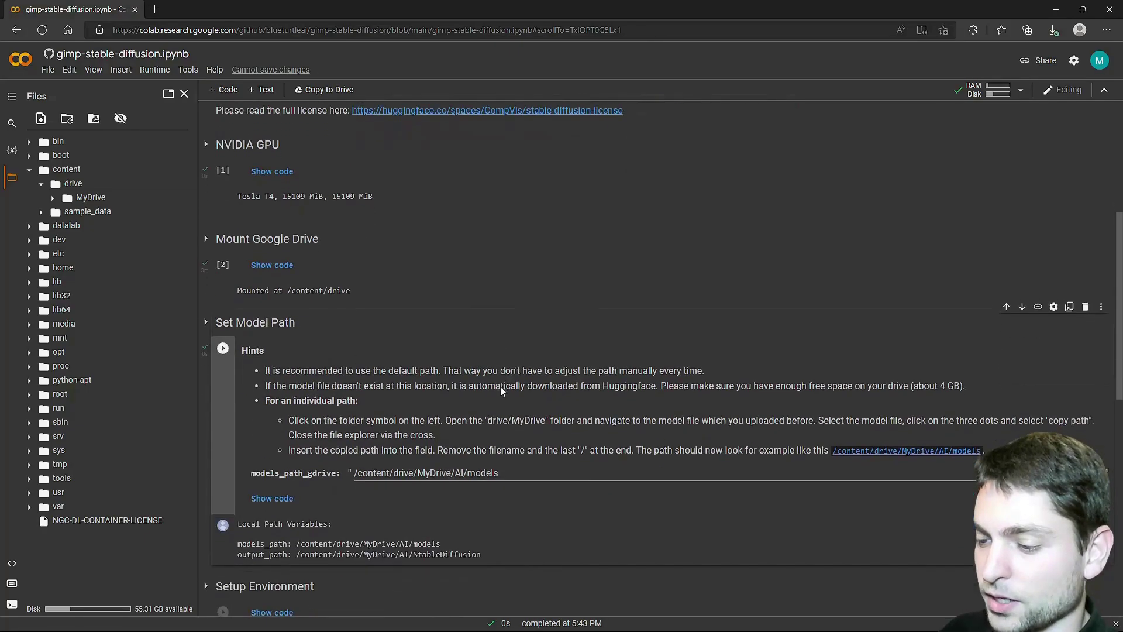
pyautogui.moveTo(296, 386); pyautogui.dragTo(442, 386)
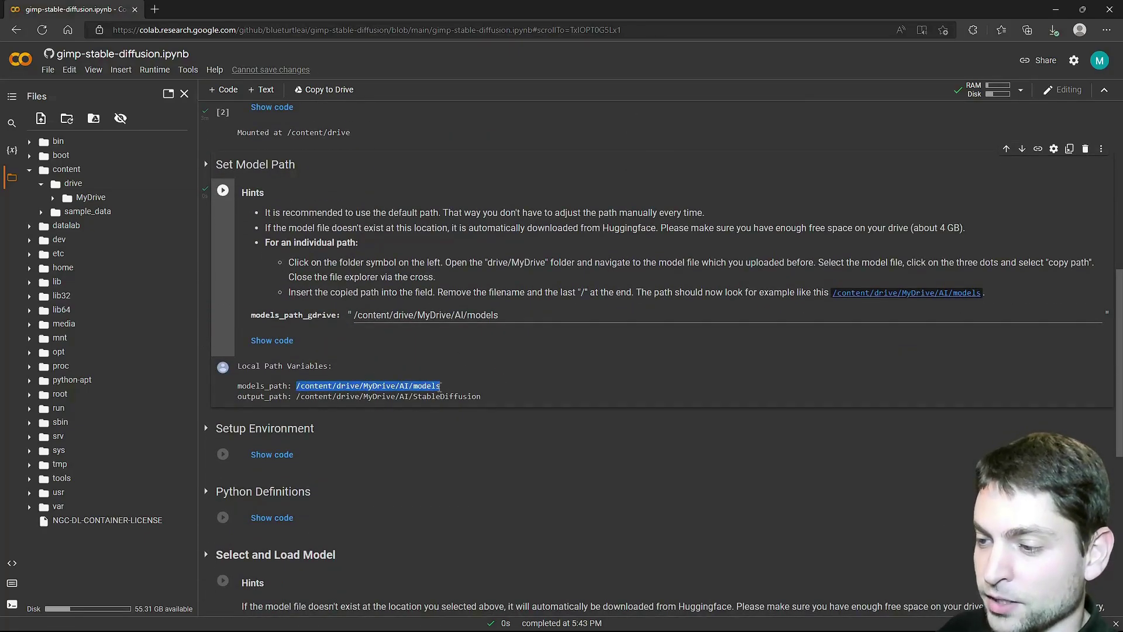
pyautogui.click(295, 397)
pyautogui.moveTo(295, 397); pyautogui.dragTo(486, 398)
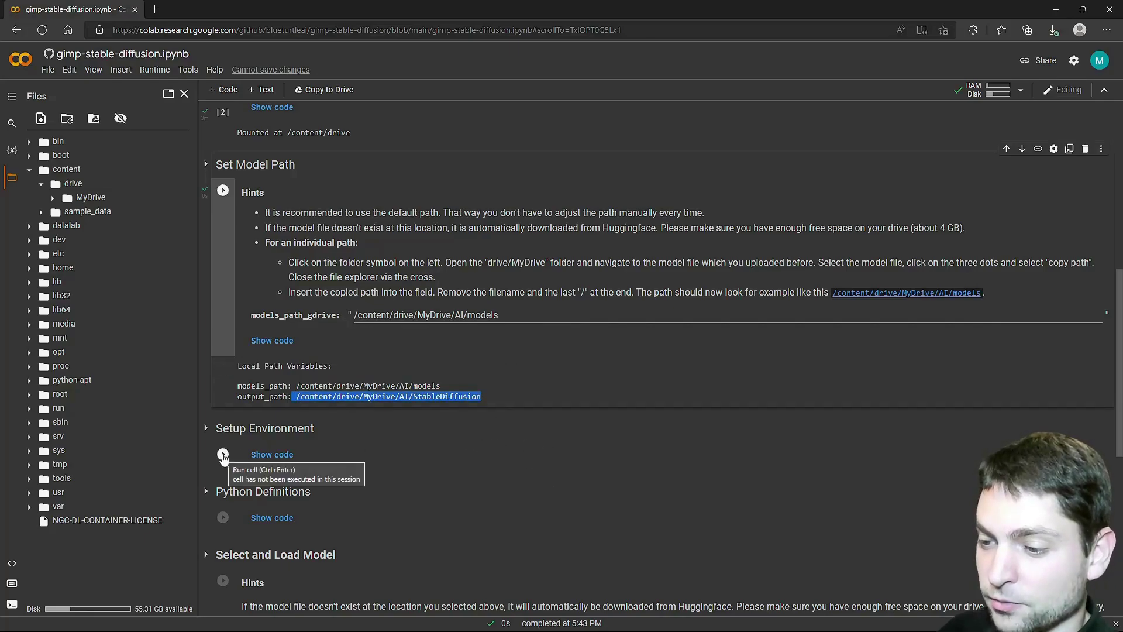
# Run Setup Environment and Python Definitions, then review the Huggingface hint in the output.
pyautogui.click(223, 453)
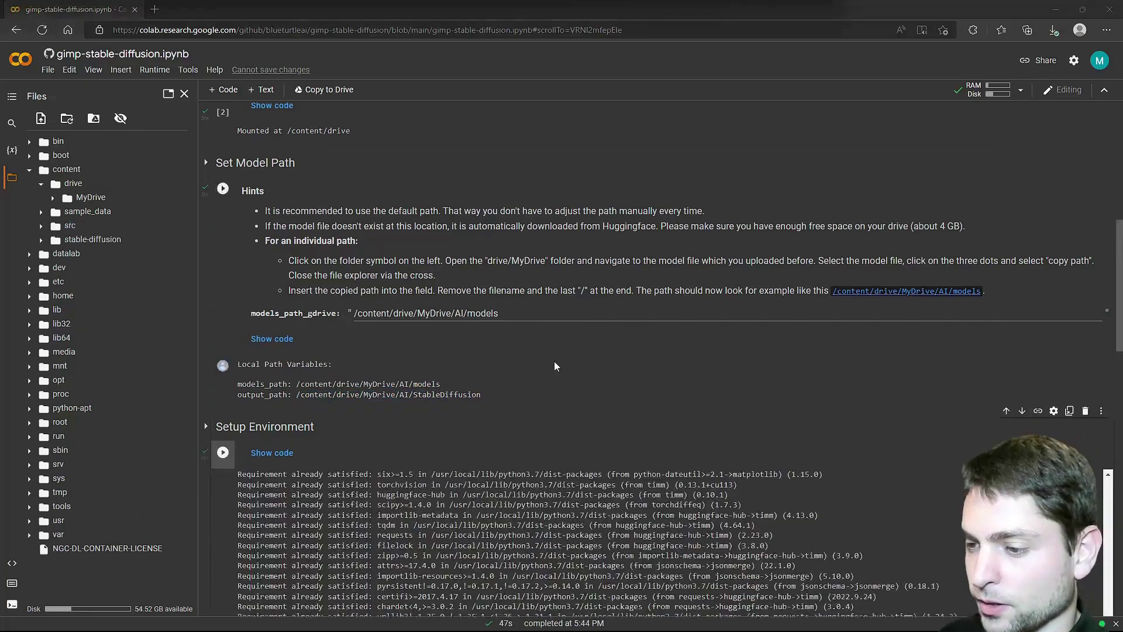
pyautogui.scroll(-10, 554, 360)
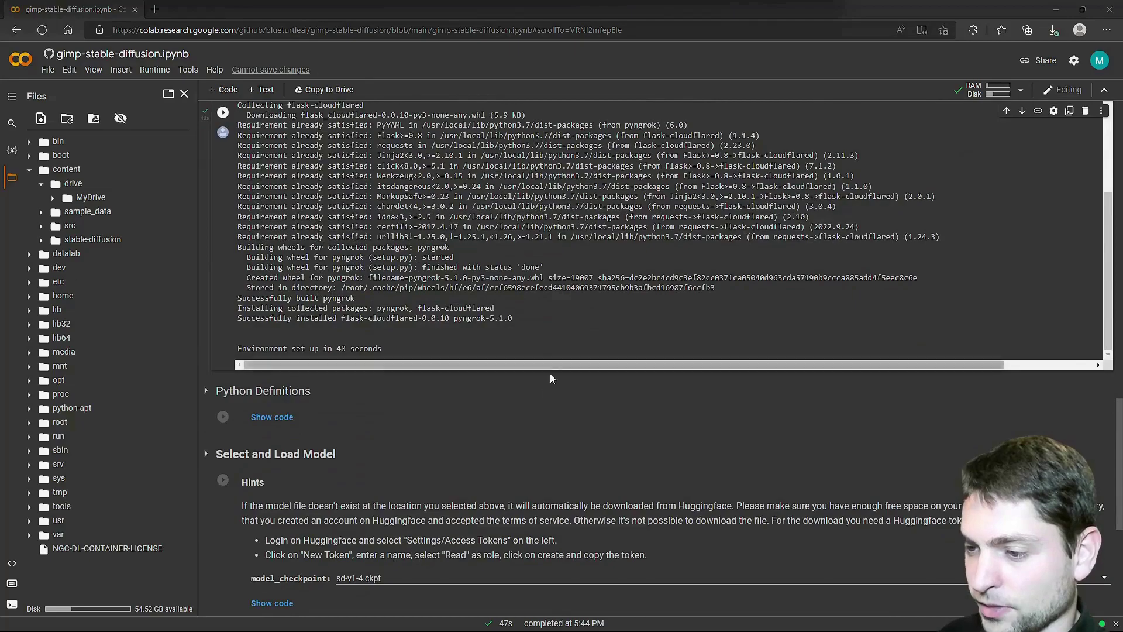
pyautogui.click(223, 417)
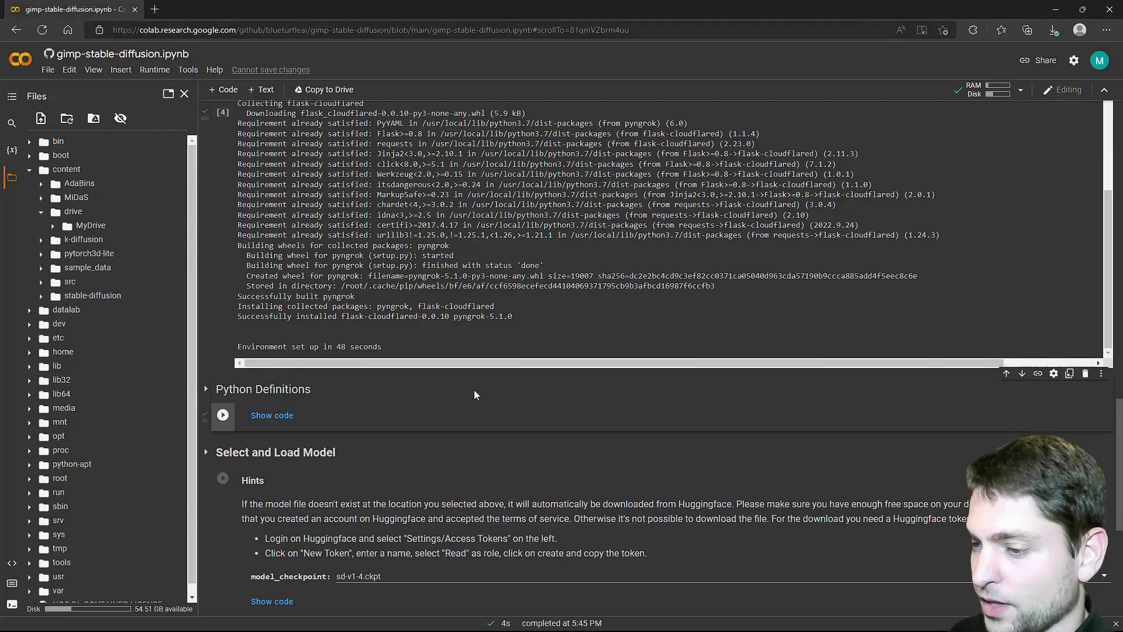
pyautogui.scroll(-3, 474, 390)
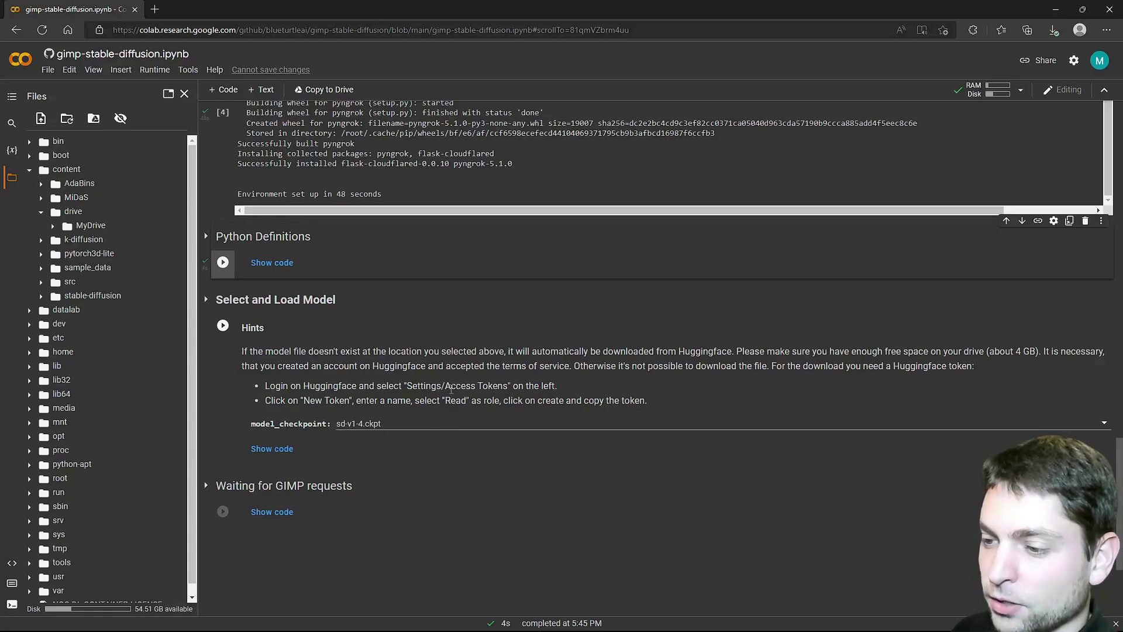
pyautogui.moveTo(304, 386); pyautogui.dragTo(356, 386)
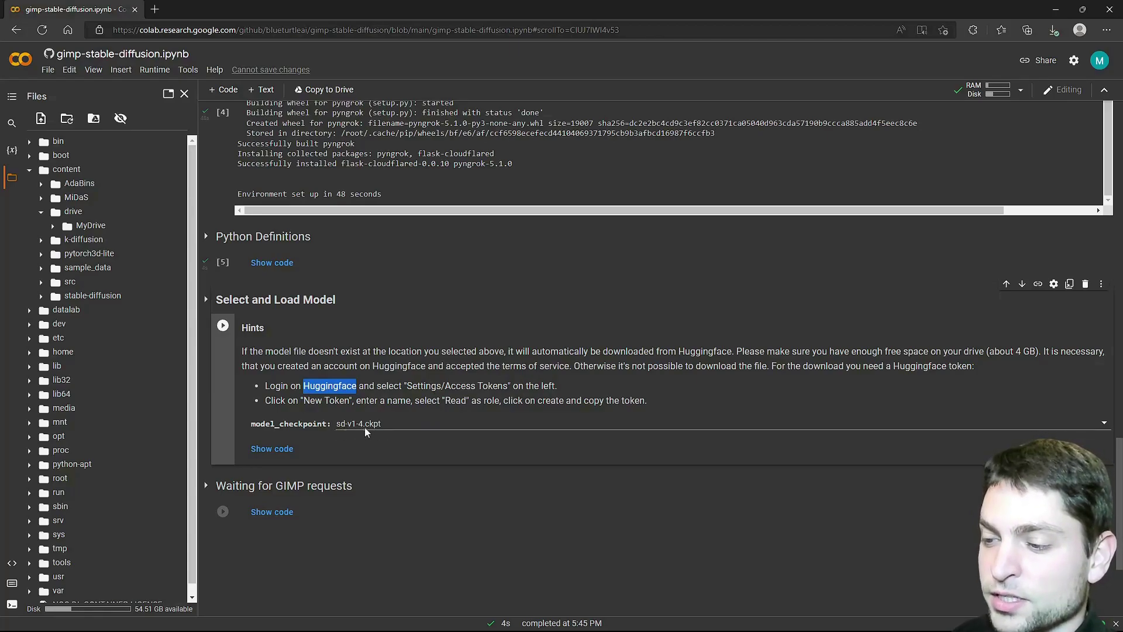
pyautogui.scroll(1, 542, 325)
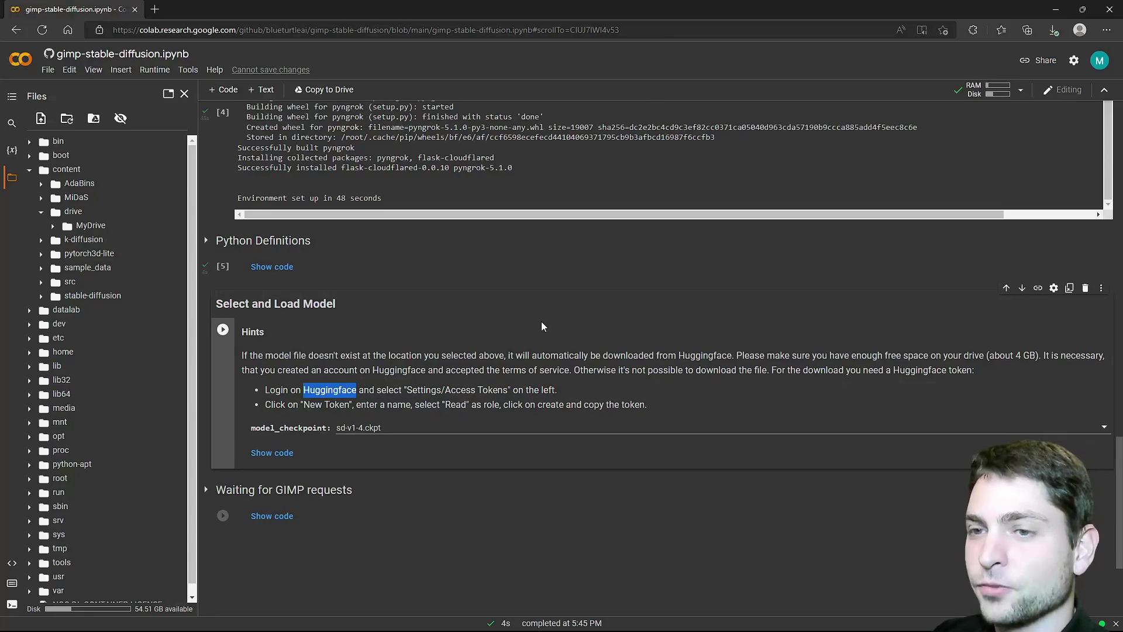
# Show the Select and Load Model code and copy the sd-v1-4.ckpt download URL.
pyautogui.click(272, 454)
pyautogui.scroll(-2, 320, 431)
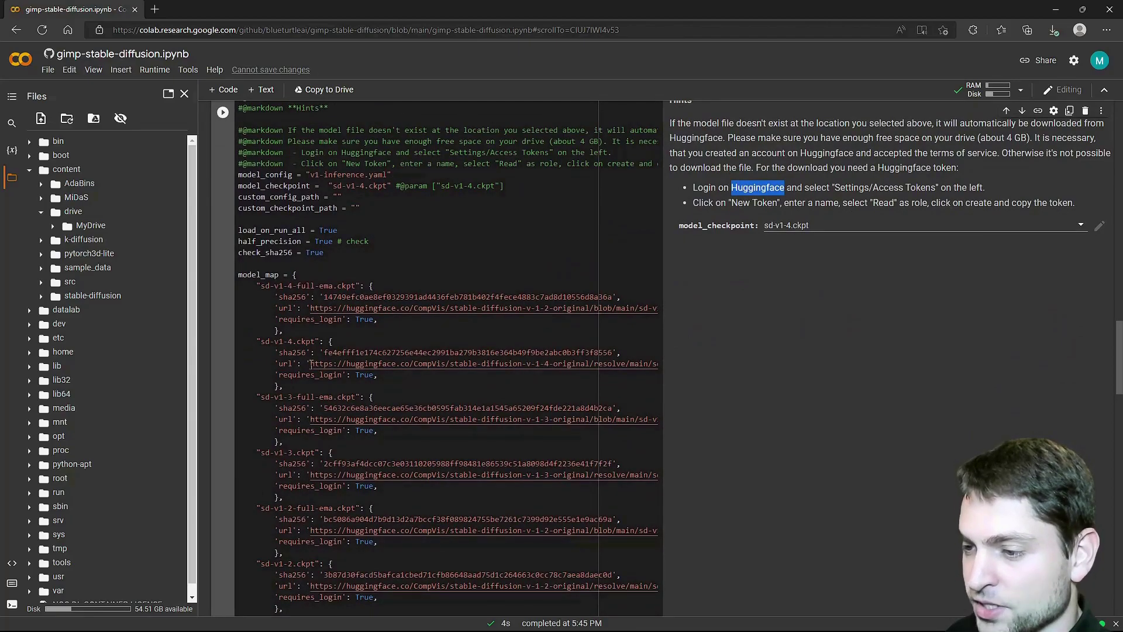
pyautogui.moveTo(310, 363); pyautogui.dragTo(591, 363)
pyautogui.rightClick(582, 388)
pyautogui.click(644, 431)
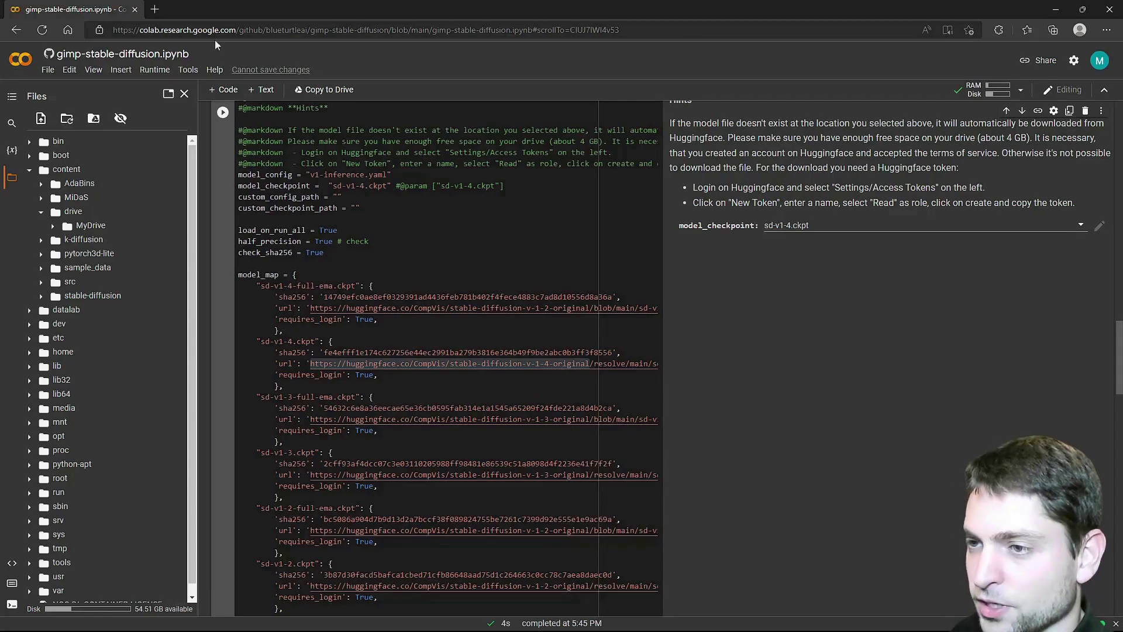
# Load the copied URL in a new tab to reach the CompVis model page.
pyautogui.click(155, 9)
pyautogui.hotkey('ctrl', 'v')
pyautogui.press('Return')
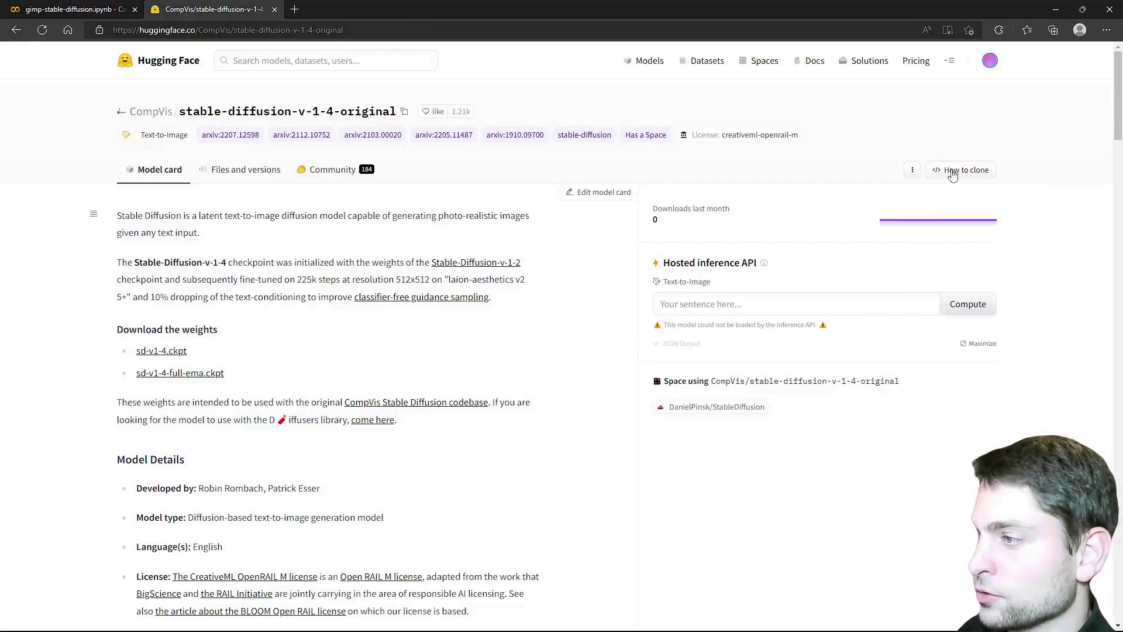
# Go to Hugging Face account settings' Access Tokens and copy the existing read token.
pyautogui.click(989, 60)
pyautogui.click(939, 248)
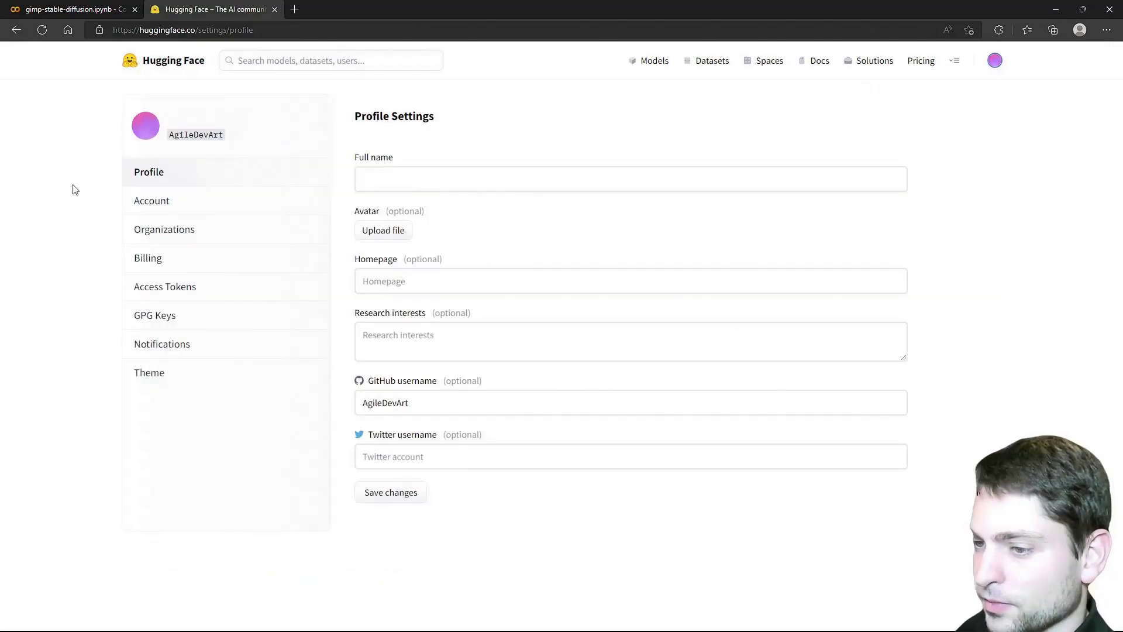
pyautogui.click(177, 297)
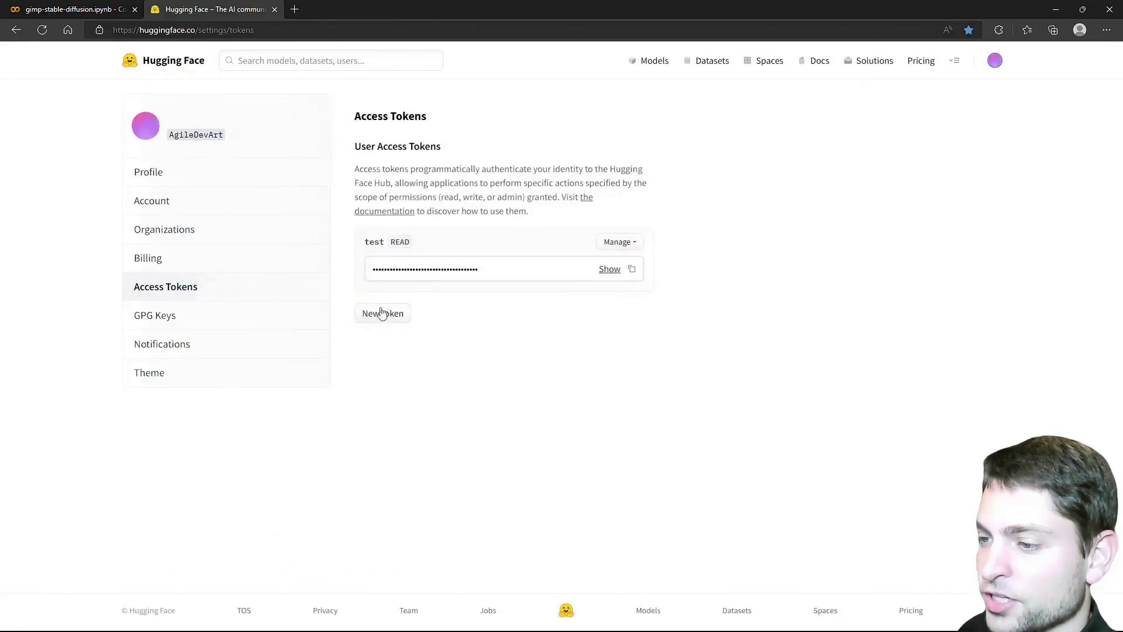
pyautogui.click(633, 269)
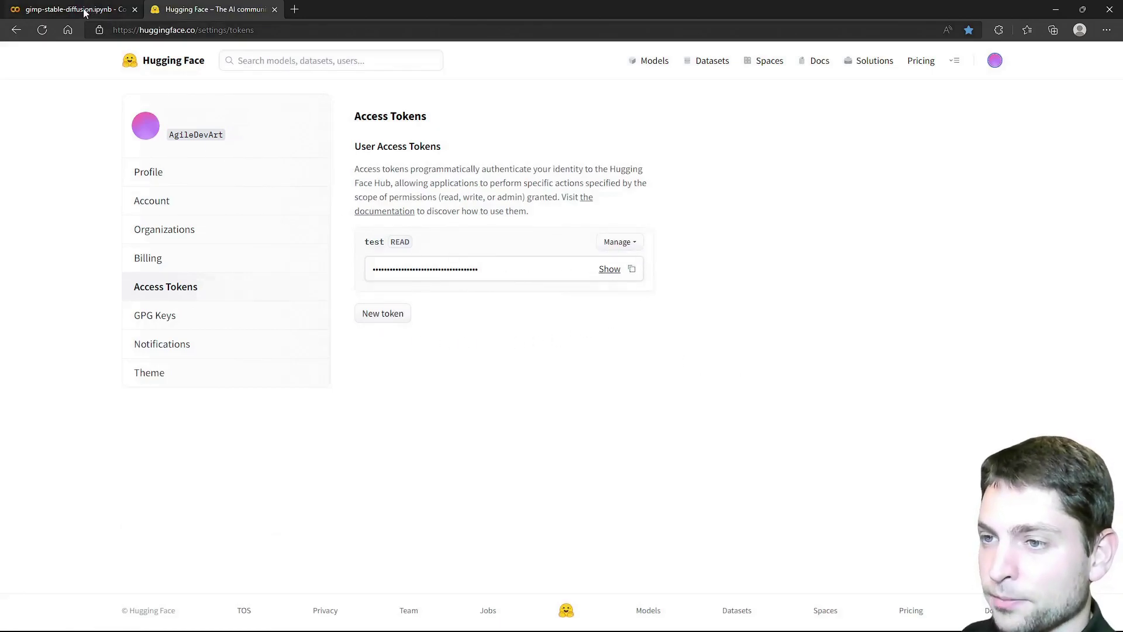
# Copy the Drive path of agiledevart.ckpt and paste it into custom_checkpoint_path.
pyautogui.click(110, 13)
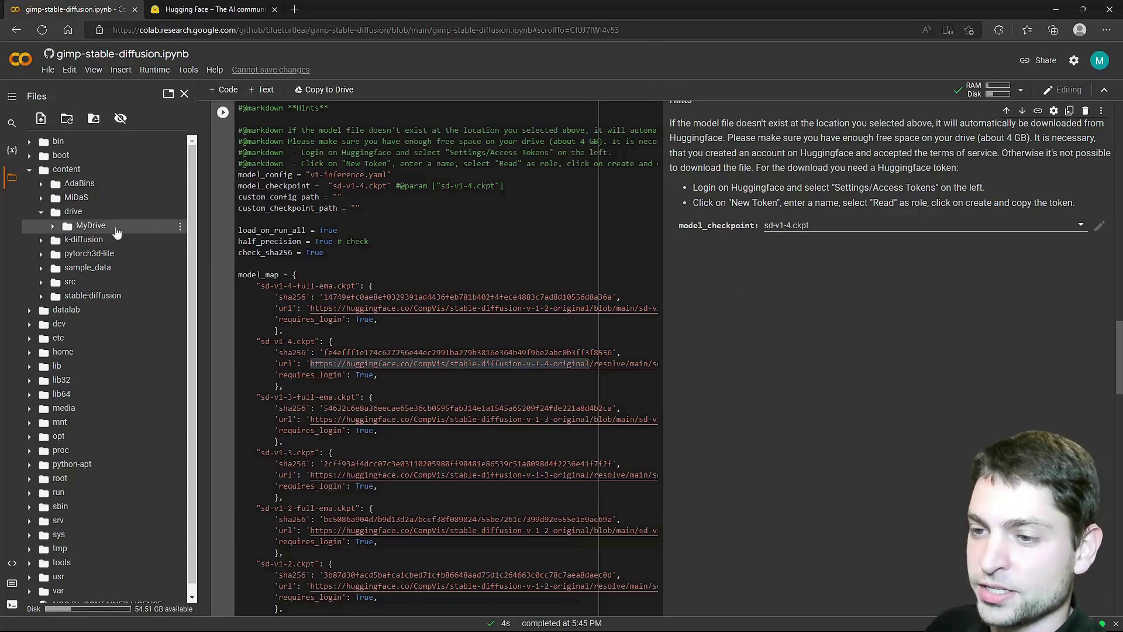
pyautogui.click(53, 227)
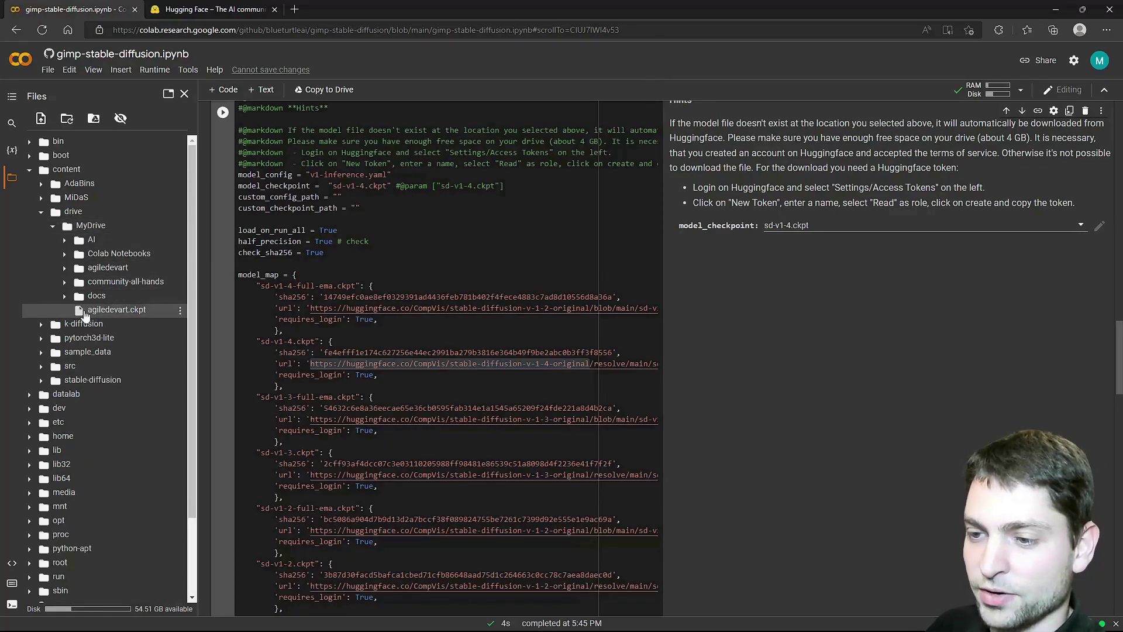
pyautogui.rightClick(134, 310)
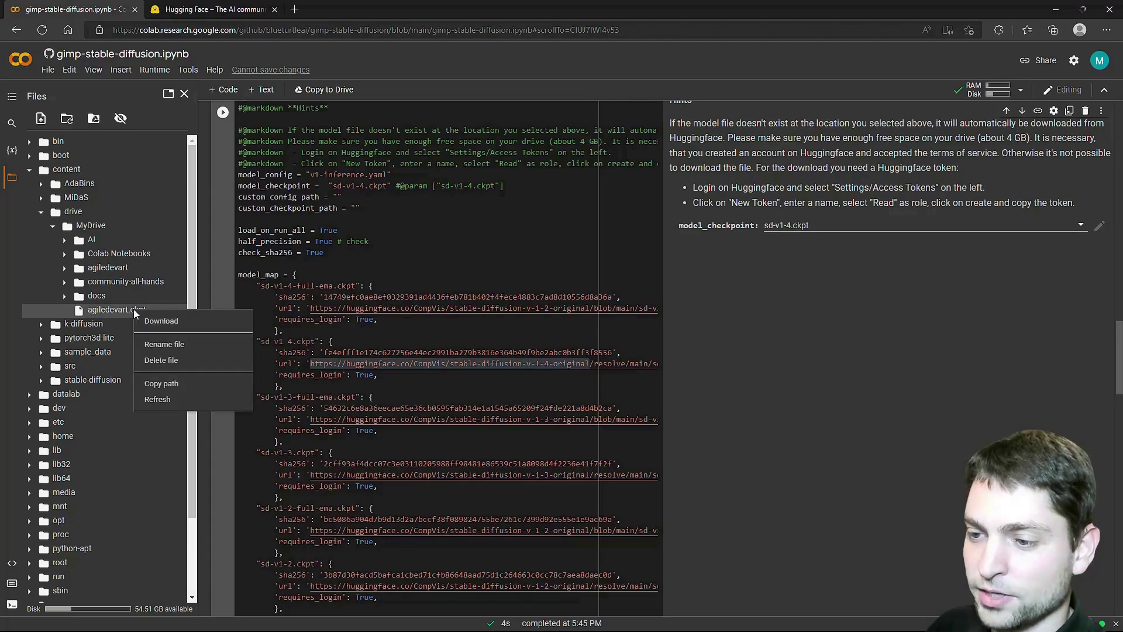
pyautogui.click(185, 383)
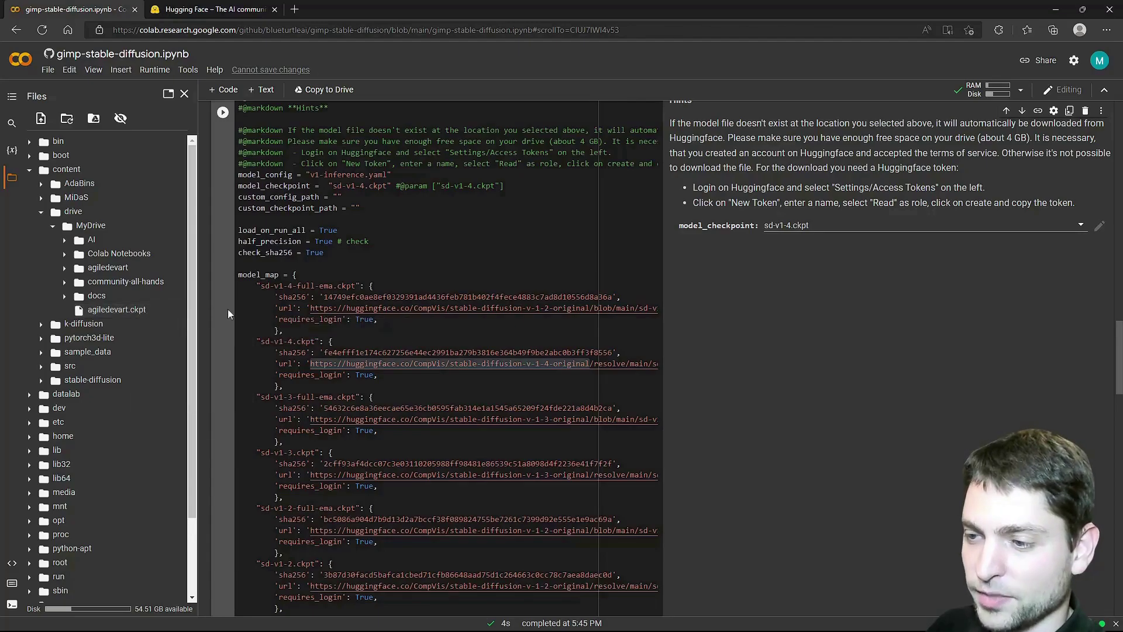
pyautogui.click(356, 207)
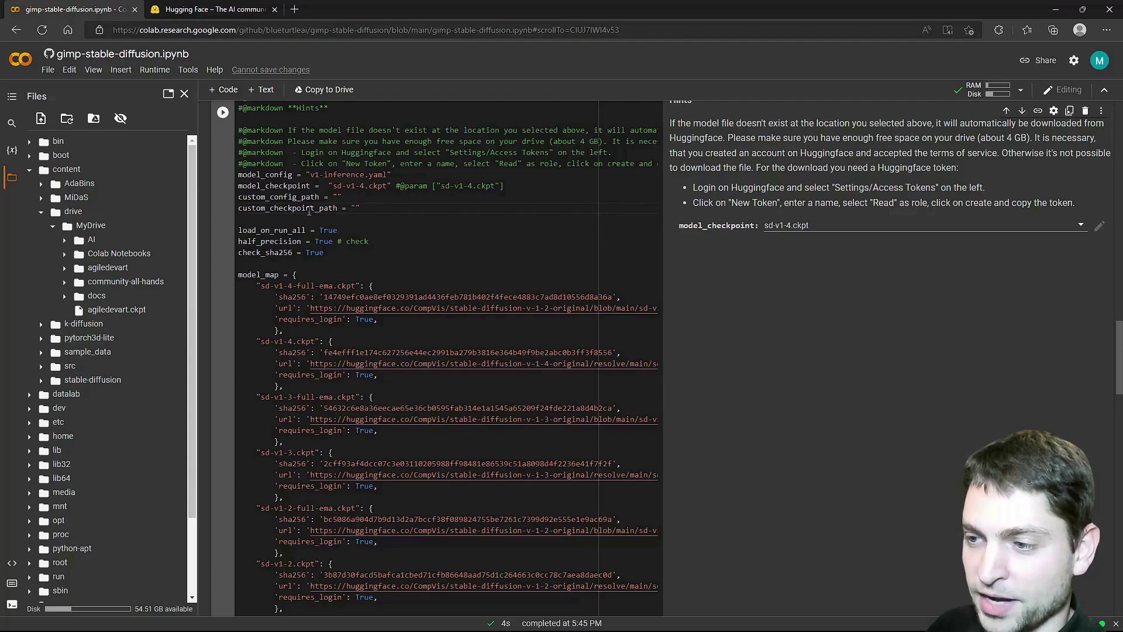
pyautogui.hotkey('ctrl', 'v')
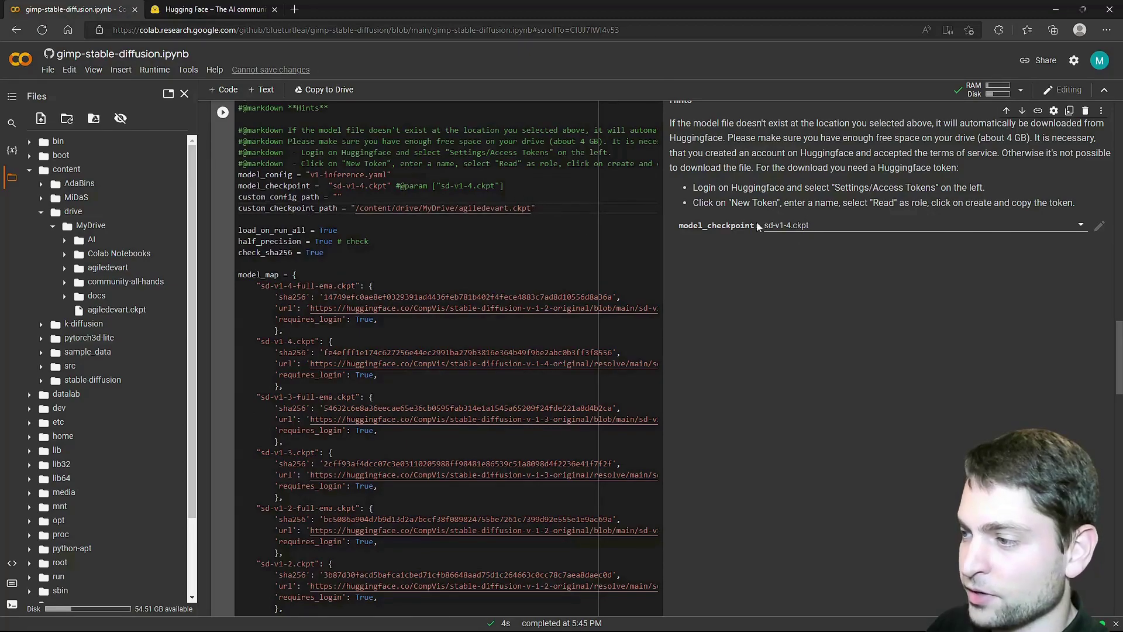
pyautogui.moveTo(504, 186); pyautogui.dragTo(396, 185)
pyautogui.press('BackSpace')
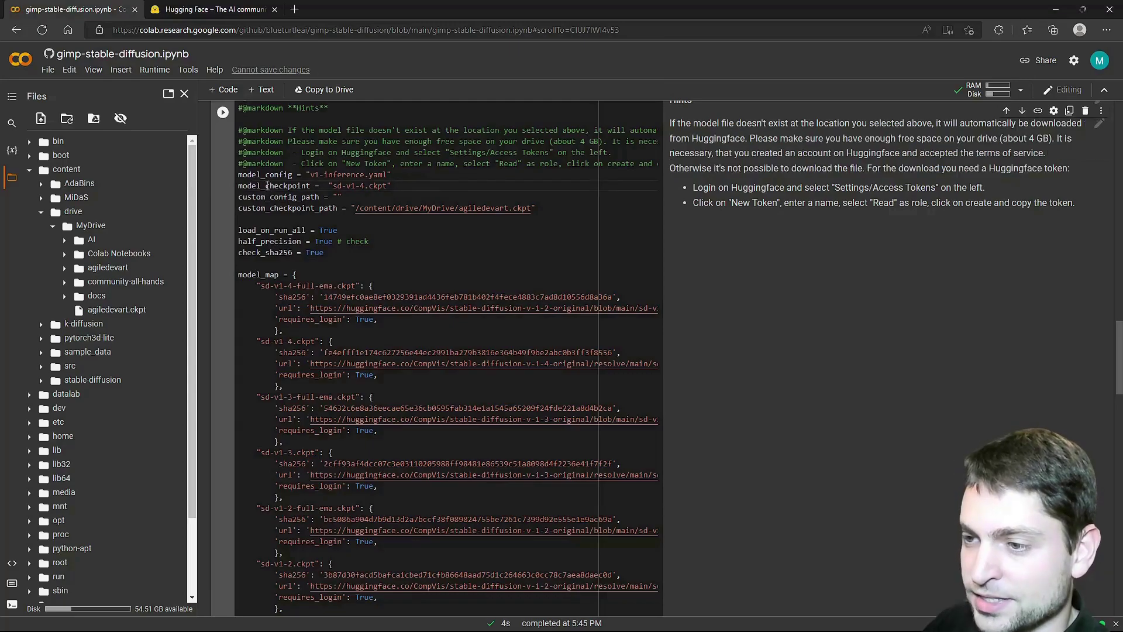
pyautogui.moveTo(387, 186); pyautogui.dragTo(333, 185)
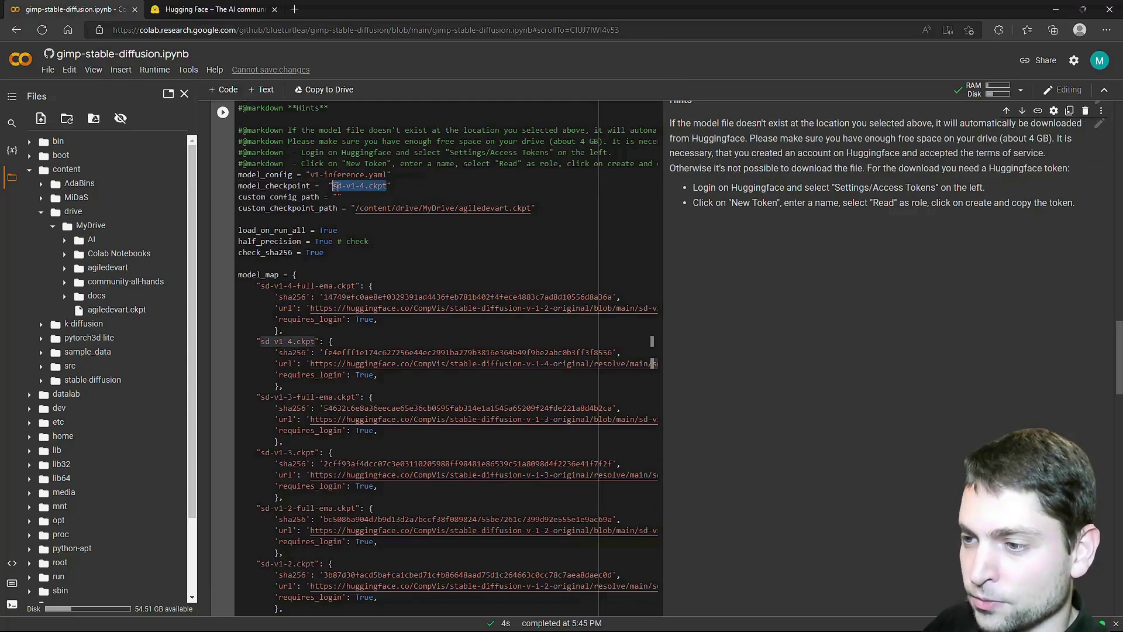
pyautogui.write('custom')
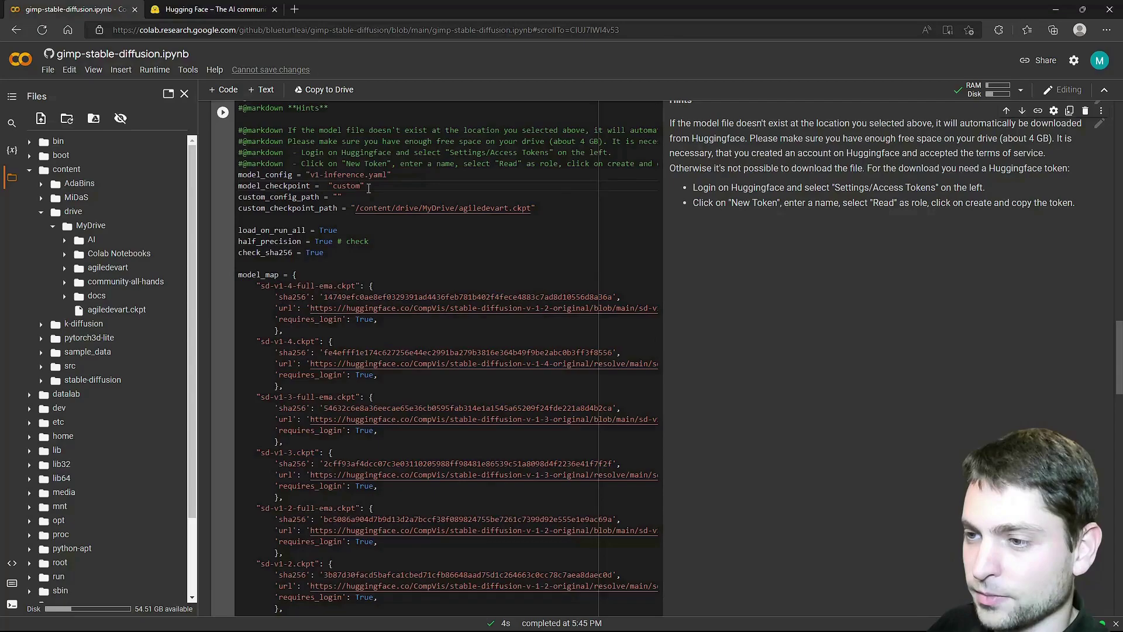
# Load the custom model, start the GIMP request server, and select its trycloudflare URL.
pyautogui.click(222, 113)
pyautogui.scroll(-15, 751, 218)
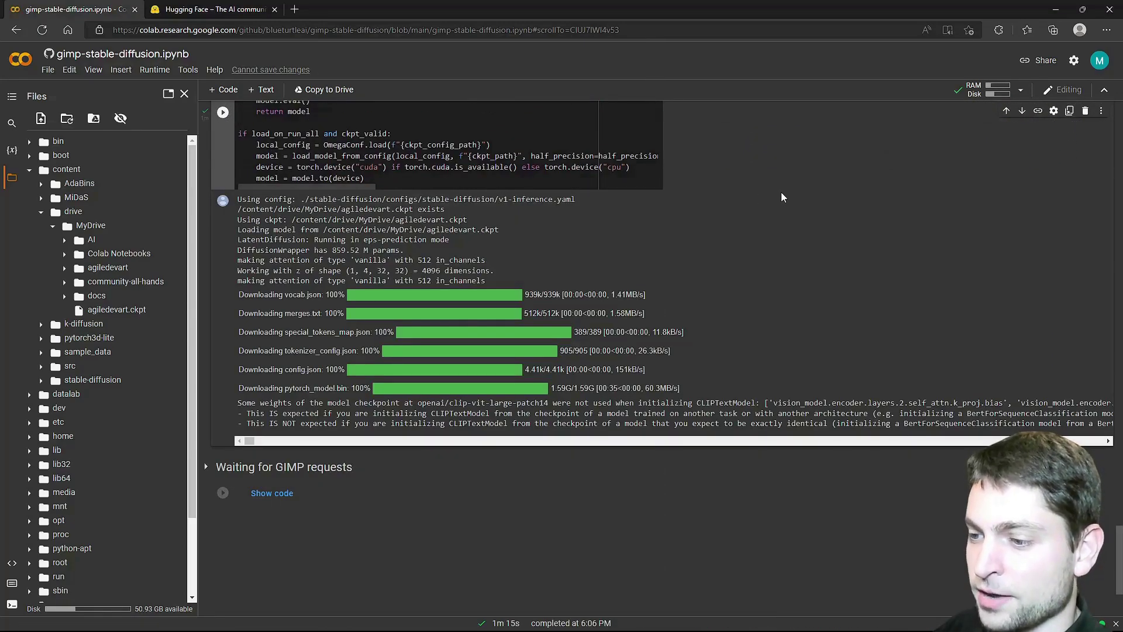
pyautogui.click(223, 493)
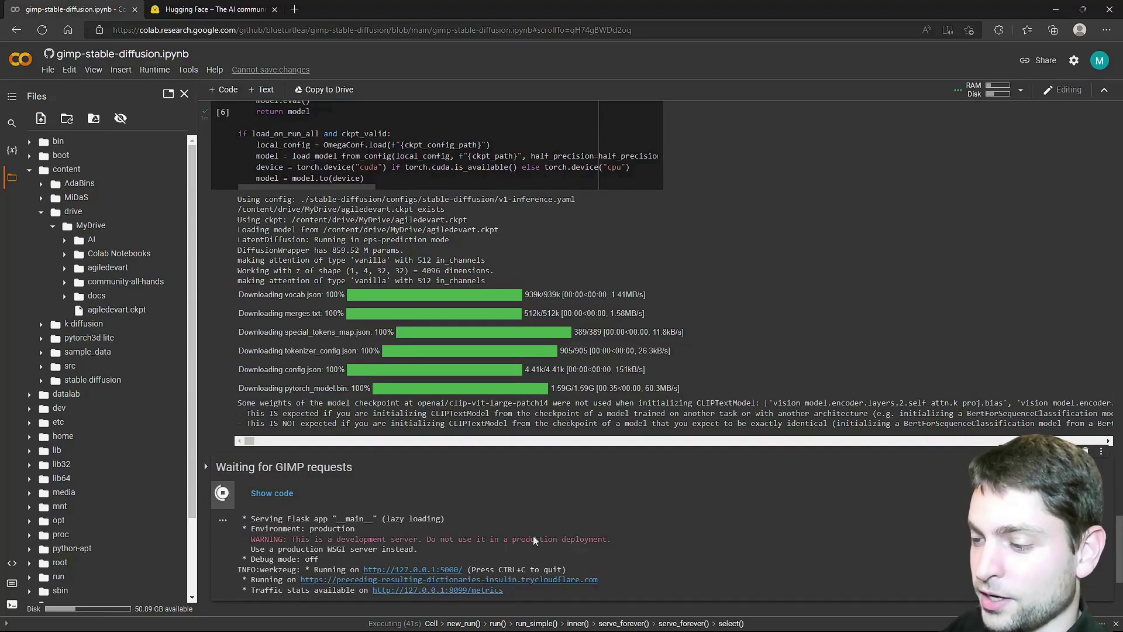
pyautogui.moveTo(613, 582); pyautogui.dragTo(301, 579)
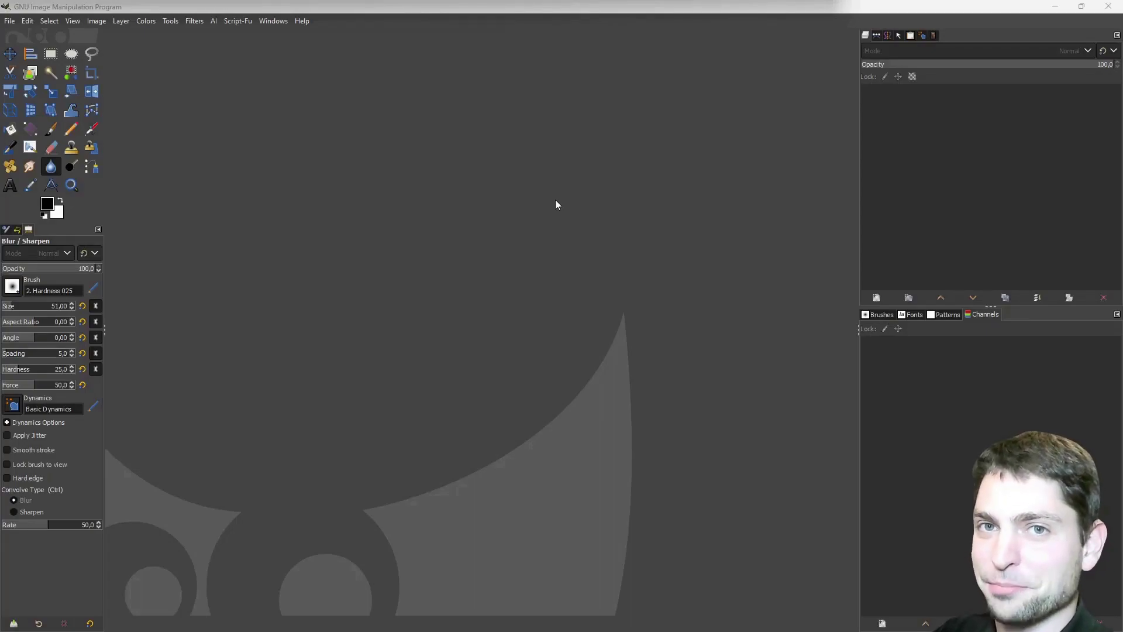
# Reopen the recent agiledevart.png portrait in GIMP.
pyautogui.click(555, 202)
pyautogui.click(10, 21)
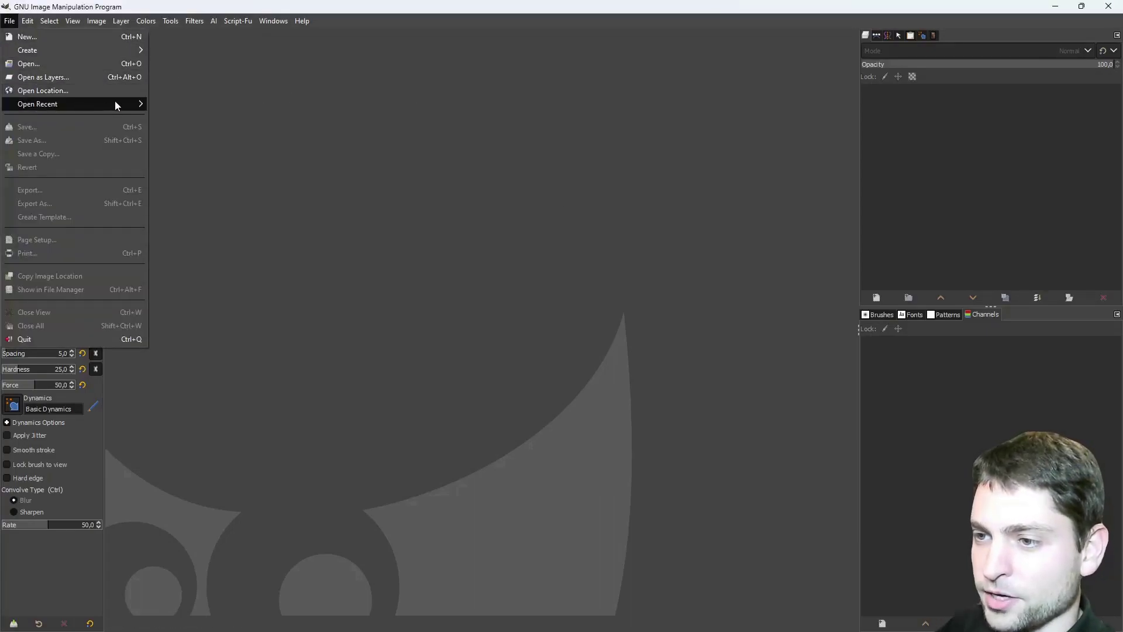
pyautogui.moveTo(116, 105)
pyautogui.click(251, 107)
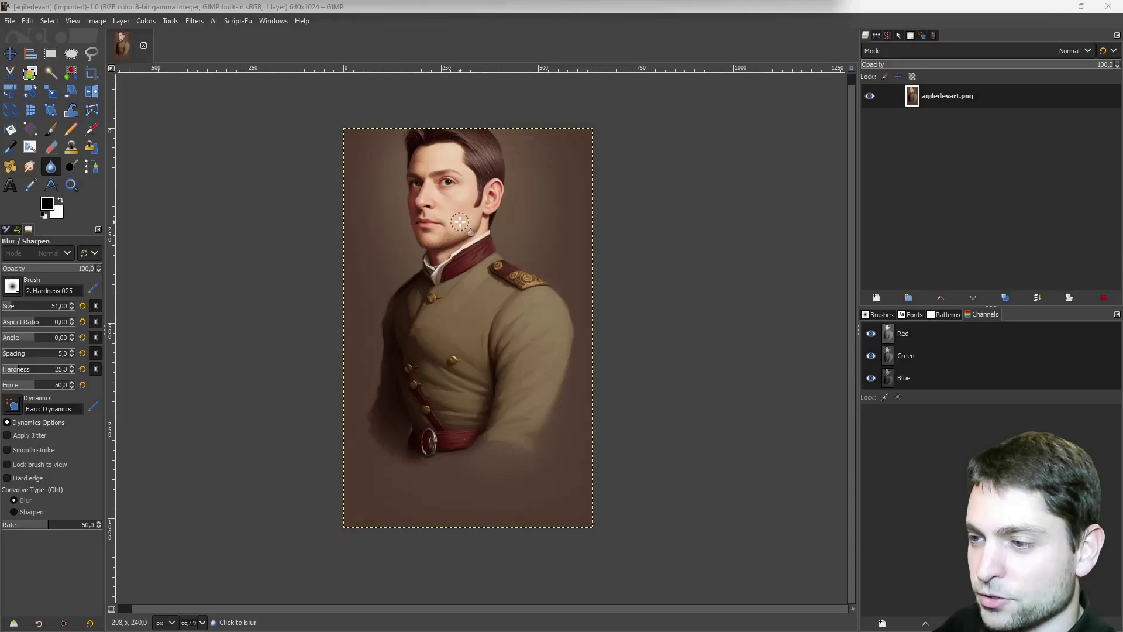
# Pick a brown from the officer's hair as the foreground colour.
pyautogui.keyDown('ctrl'); pyautogui.scroll(3, 462, 225); pyautogui.keyUp('ctrl')
pyautogui.click(30, 184)
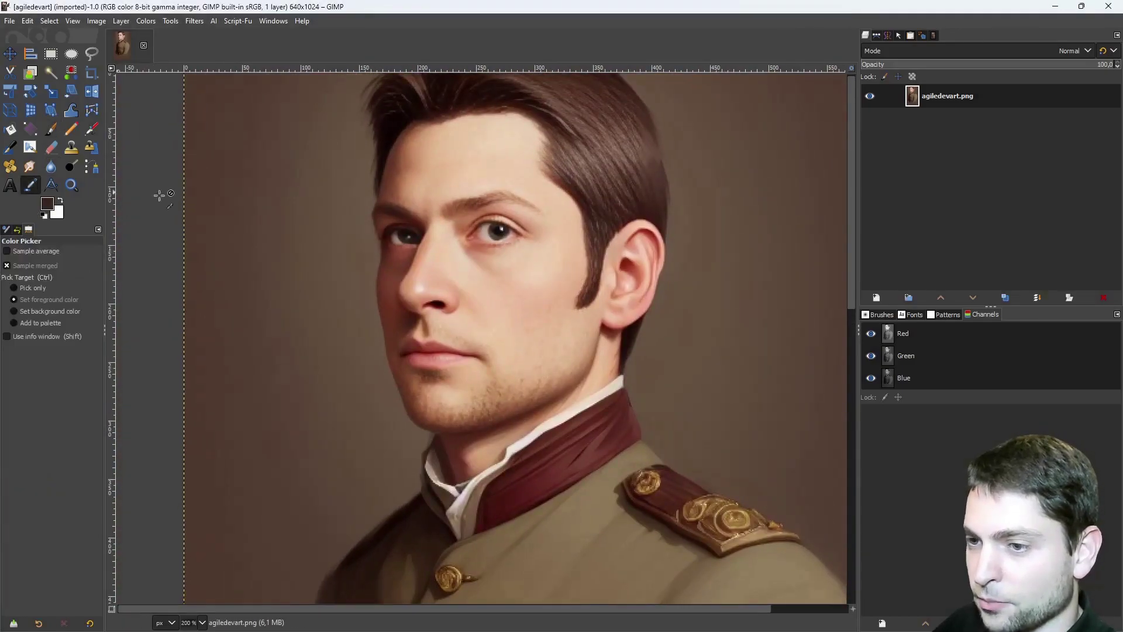
pyautogui.click(612, 179)
pyautogui.click(614, 179)
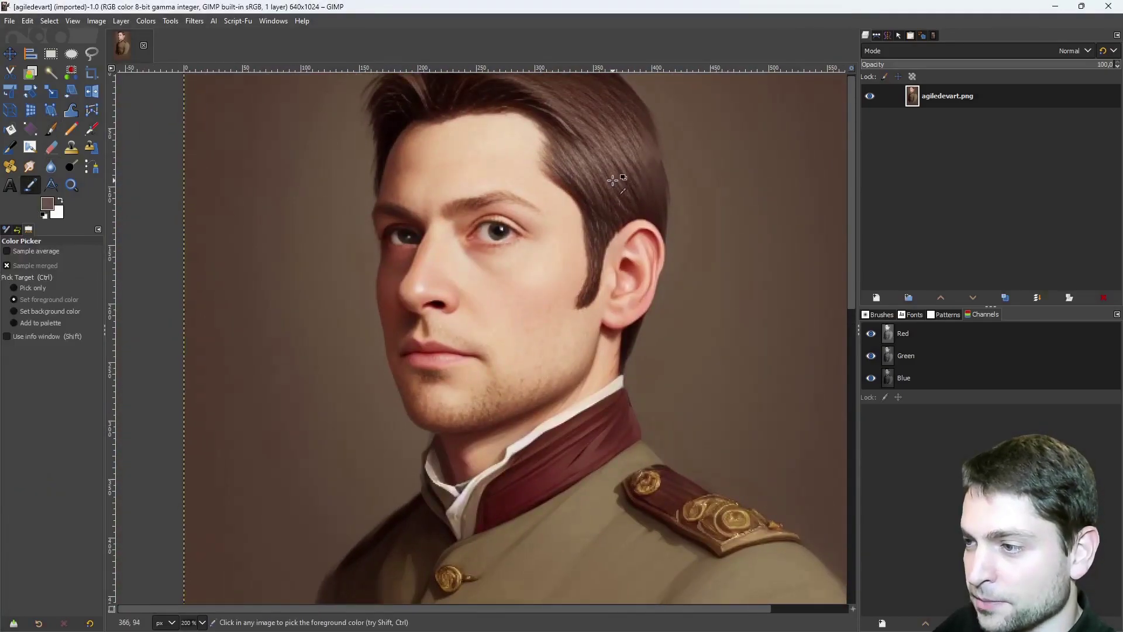
# Duplicate the portrait layer and paint a brown beard over the jaw and chin.
pyautogui.click(52, 128)
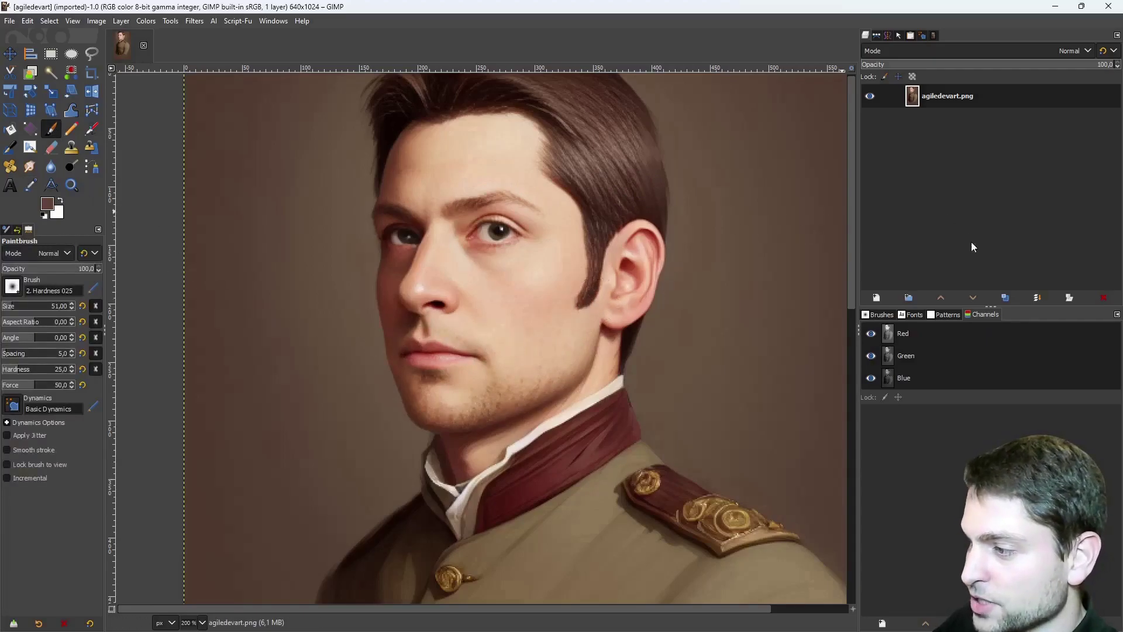
pyautogui.click(1006, 297)
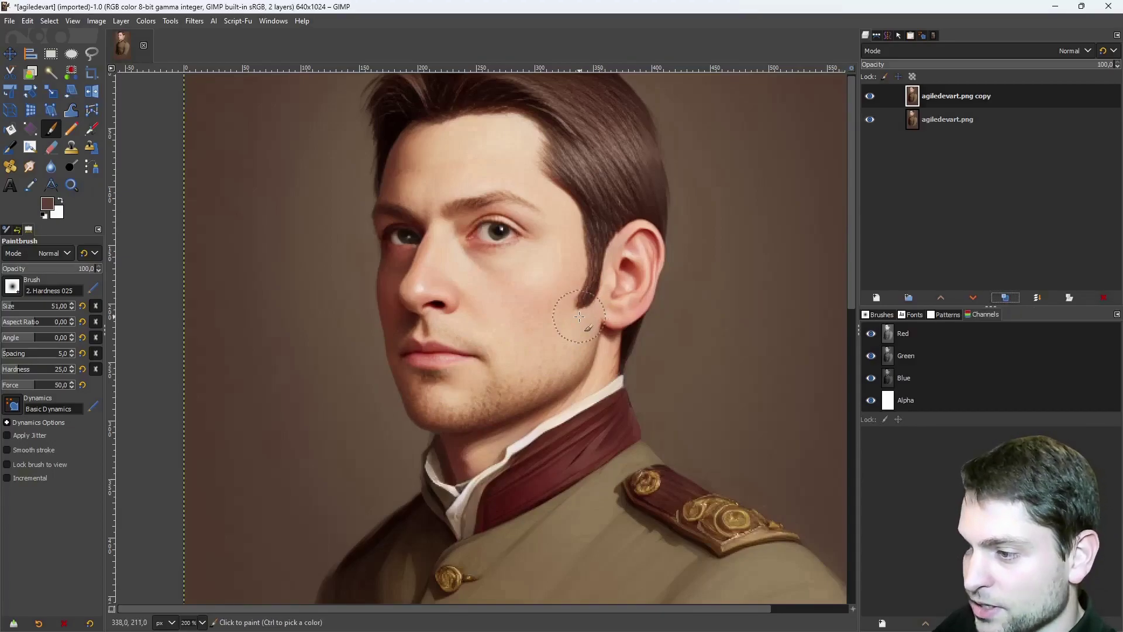
pyautogui.scroll(2, 571, 321)
pyautogui.moveTo(582, 266)
pyautogui.mouseDown()
pyautogui.moveTo(576, 328)
pyautogui.moveTo(592, 279)
pyautogui.moveTo(583, 362)
pyautogui.moveTo(301, 523)
pyautogui.moveTo(374, 345)
pyautogui.moveTo(559, 366)
pyautogui.moveTo(409, 368)
pyautogui.moveTo(396, 546)
pyautogui.moveTo(546, 459)
pyautogui.moveTo(447, 515)
pyautogui.moveTo(549, 390)
pyautogui.mouseUp()
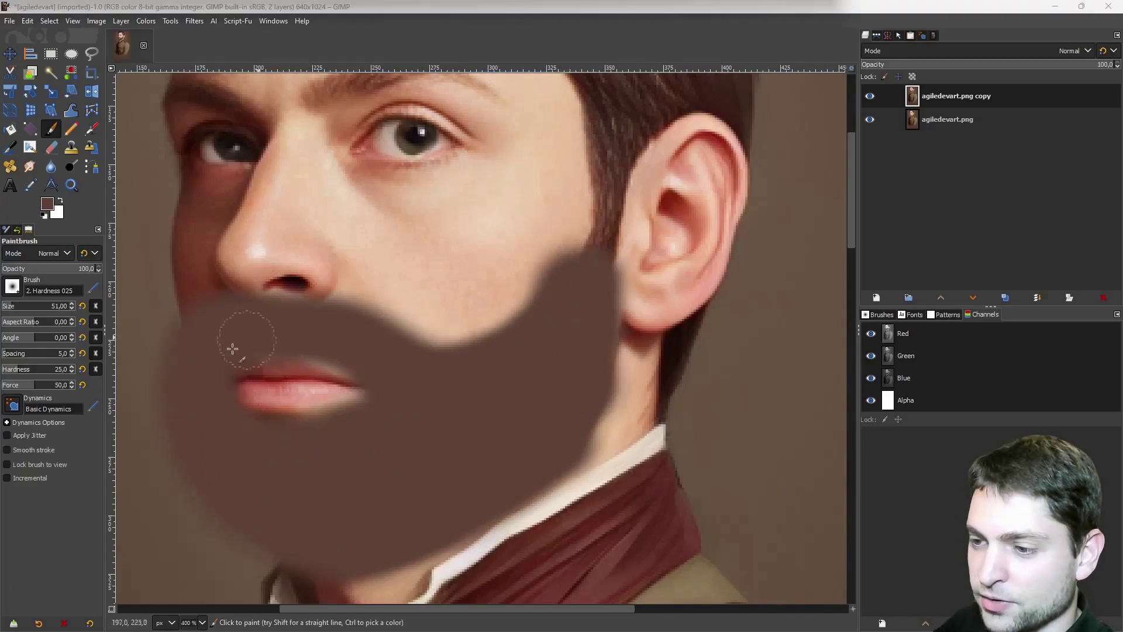
# Heal hair texture from the head into the painted beard as streaks.
pyautogui.click(10, 166)
pyautogui.scroll(3, 479, 260)
pyautogui.hscroll(2, 480, 260)
pyautogui.scroll(3, 479, 260)
pyautogui.hscroll(2, 479, 260)
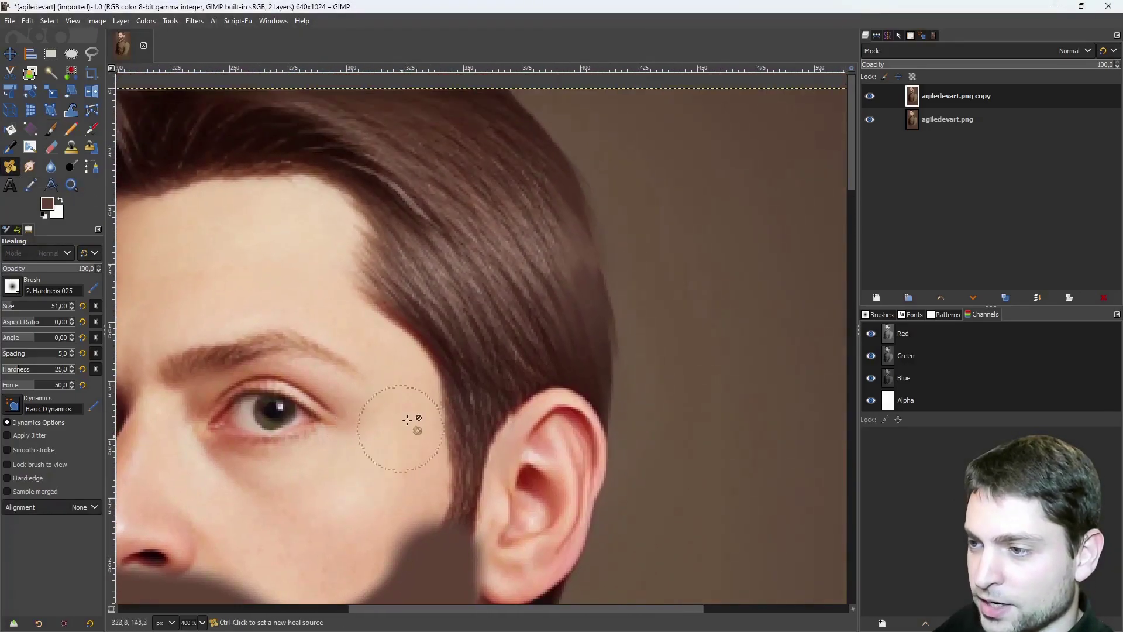
pyautogui.keyDown('ctrl'); pyautogui.click(508, 243); pyautogui.keyUp('ctrl')
pyautogui.scroll(-4, 491, 234)
pyautogui.hscroll(-3, 491, 233)
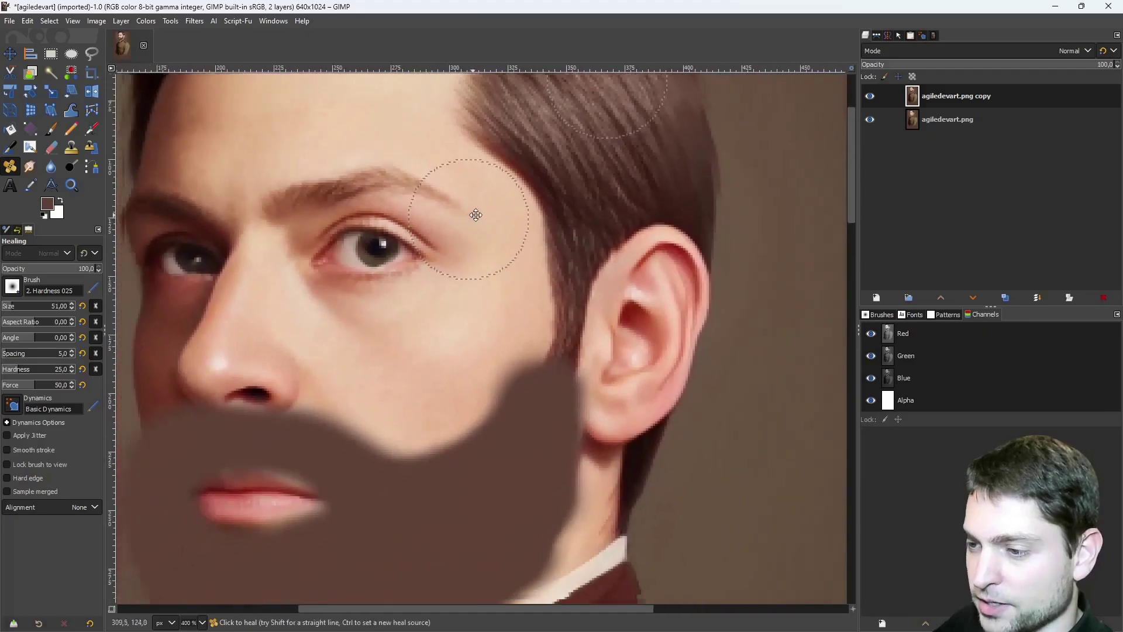
pyautogui.moveTo(654, 353)
pyautogui.mouseDown()
pyautogui.moveTo(617, 394)
pyautogui.moveTo(590, 455)
pyautogui.mouseUp()
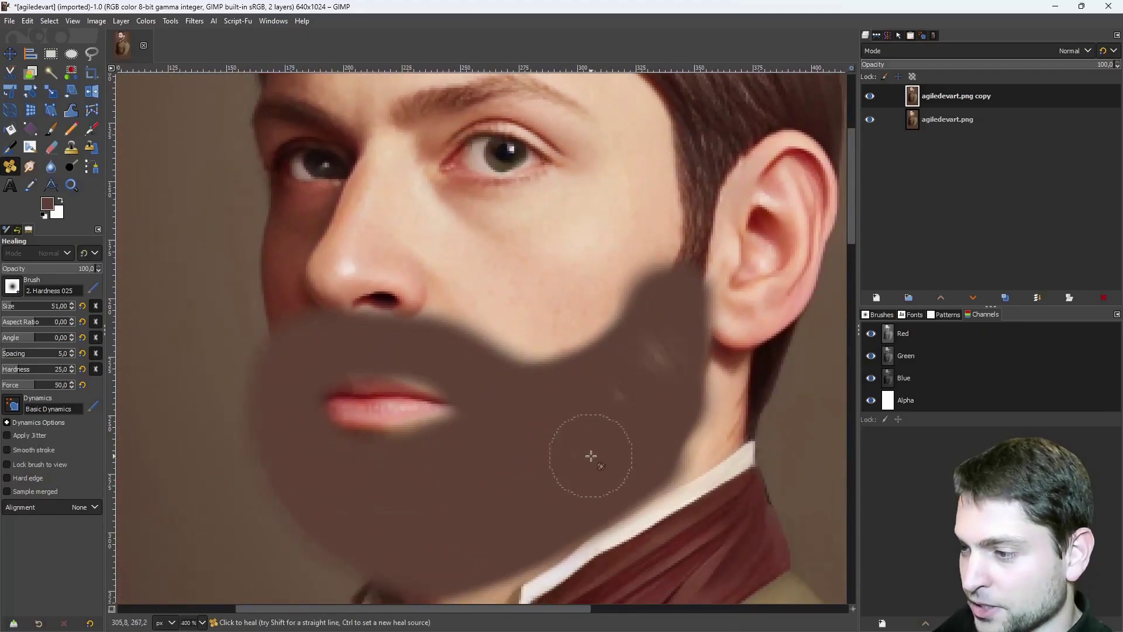
pyautogui.moveTo(537, 511)
pyautogui.mouseDown()
pyautogui.moveTo(340, 355)
pyautogui.moveTo(467, 455)
pyautogui.moveTo(386, 464)
pyautogui.moveTo(460, 483)
pyautogui.moveTo(505, 467)
pyautogui.moveTo(574, 410)
pyautogui.moveTo(546, 458)
pyautogui.moveTo(414, 346)
pyautogui.moveTo(472, 473)
pyautogui.moveTo(615, 490)
pyautogui.mouseUp()
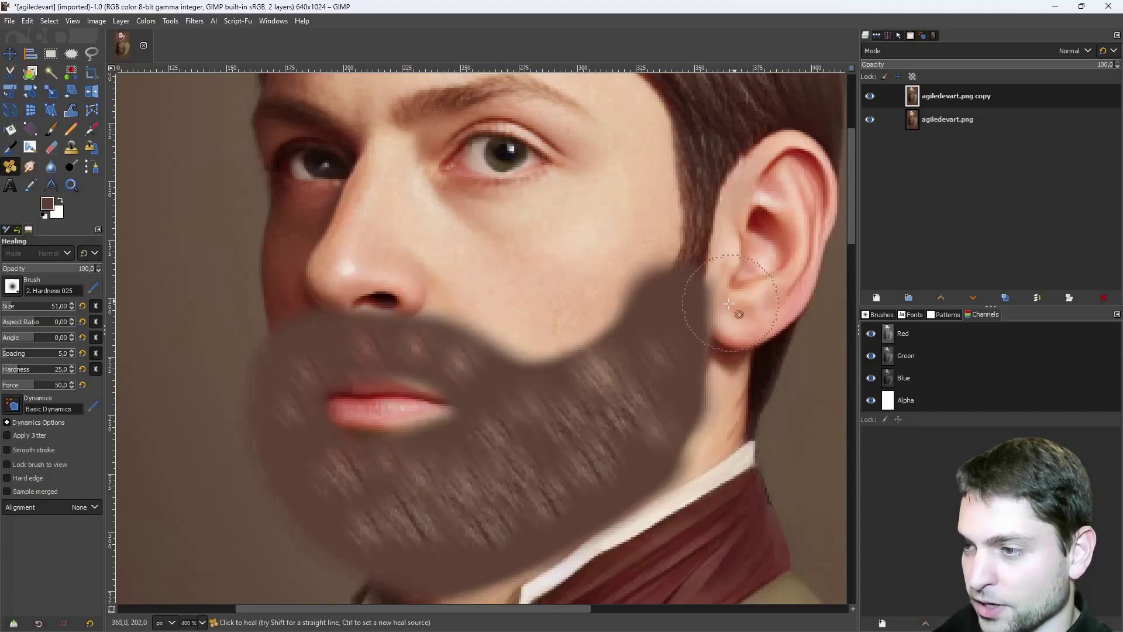
pyautogui.scroll(-2, 547, 221)
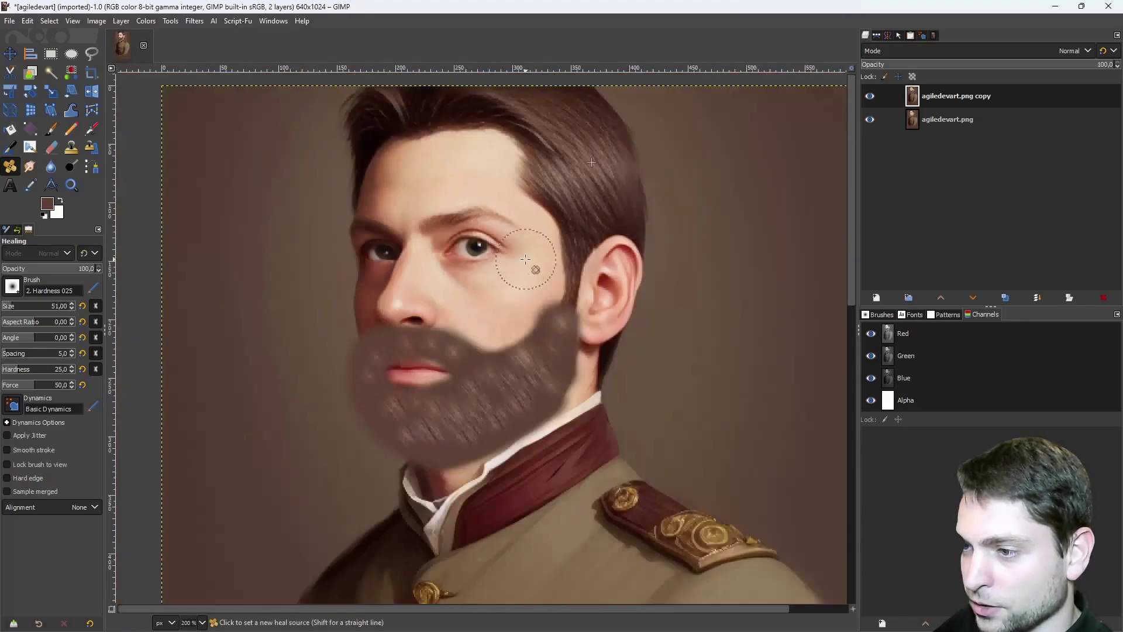
pyautogui.scroll(2, 525, 259)
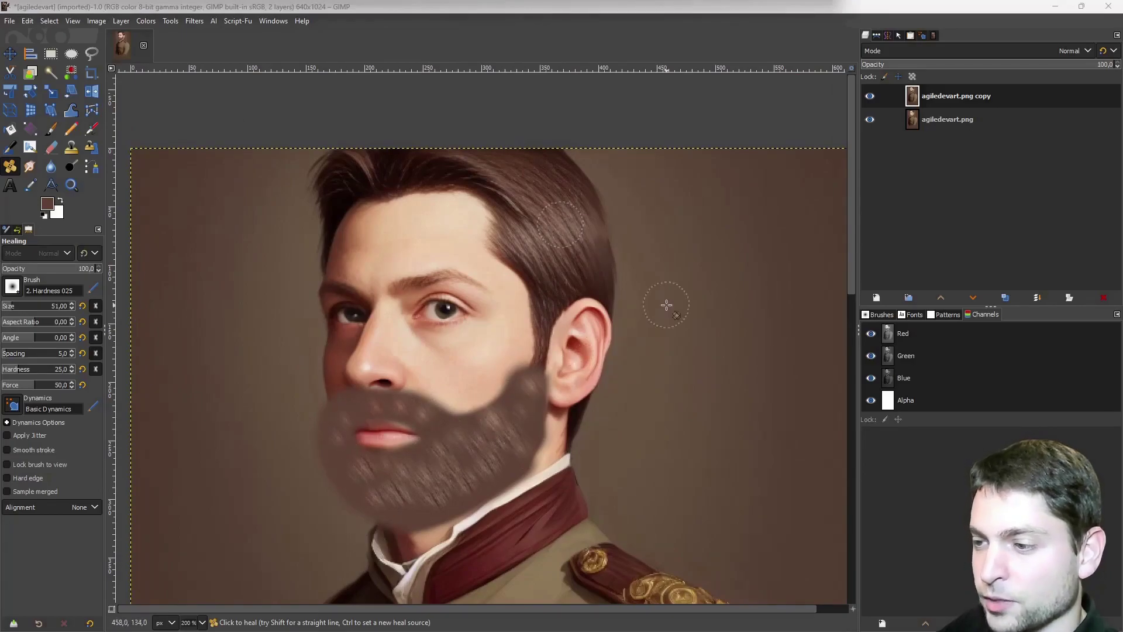
pyautogui.scroll(-3, 698, 225)
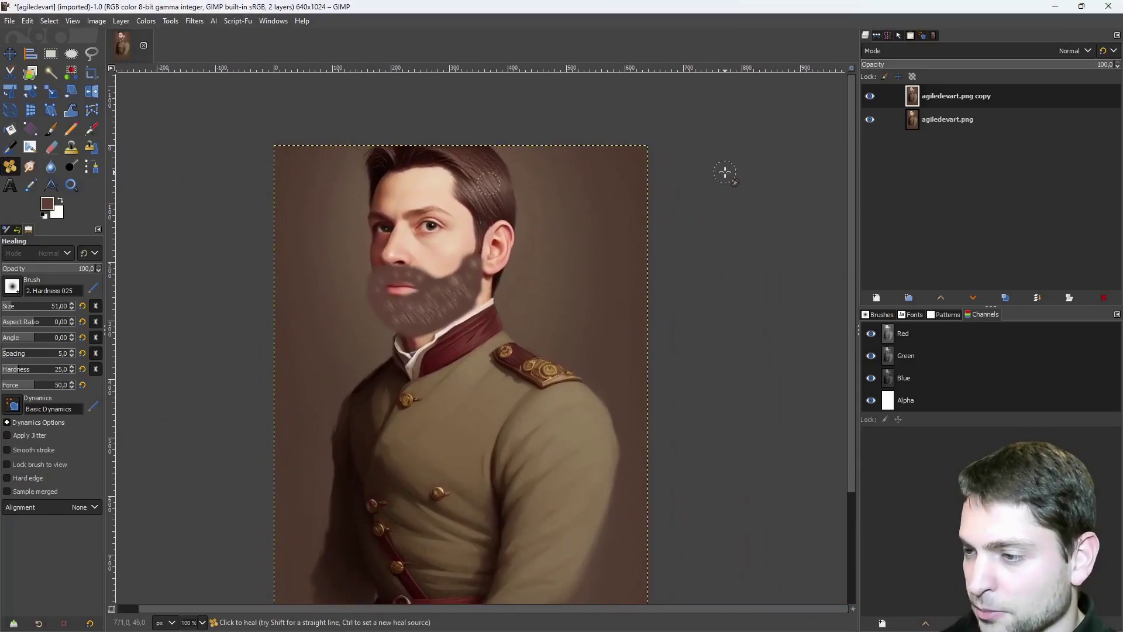
pyautogui.scroll(-1, 414, 400)
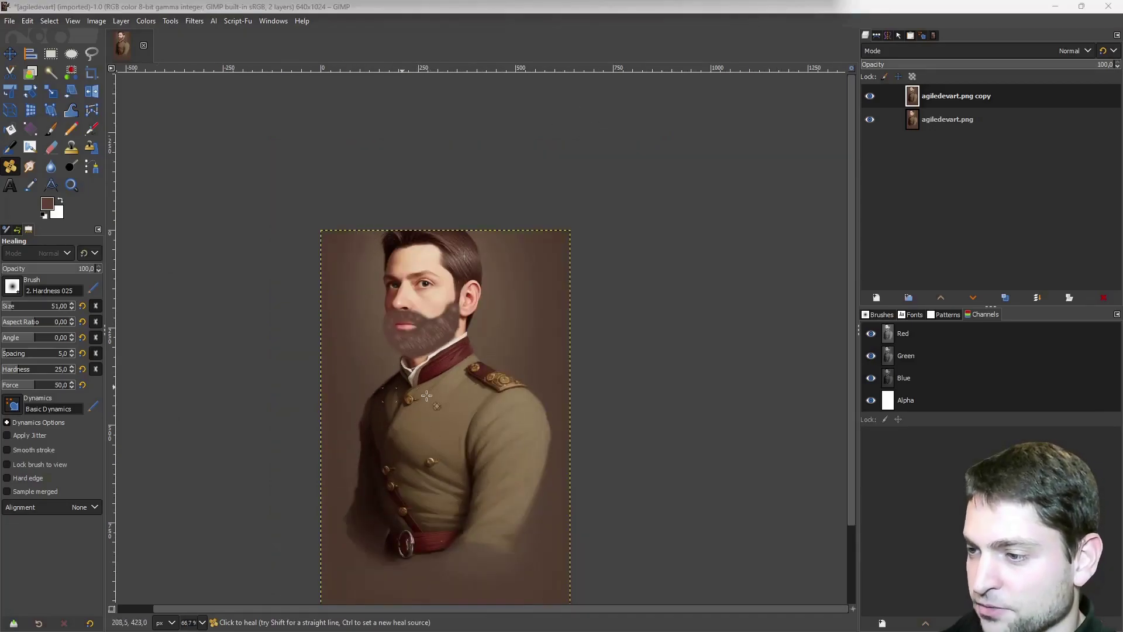
# Resize the canvas to 512×512 with the face positioned inside the square.
pyautogui.press('m')
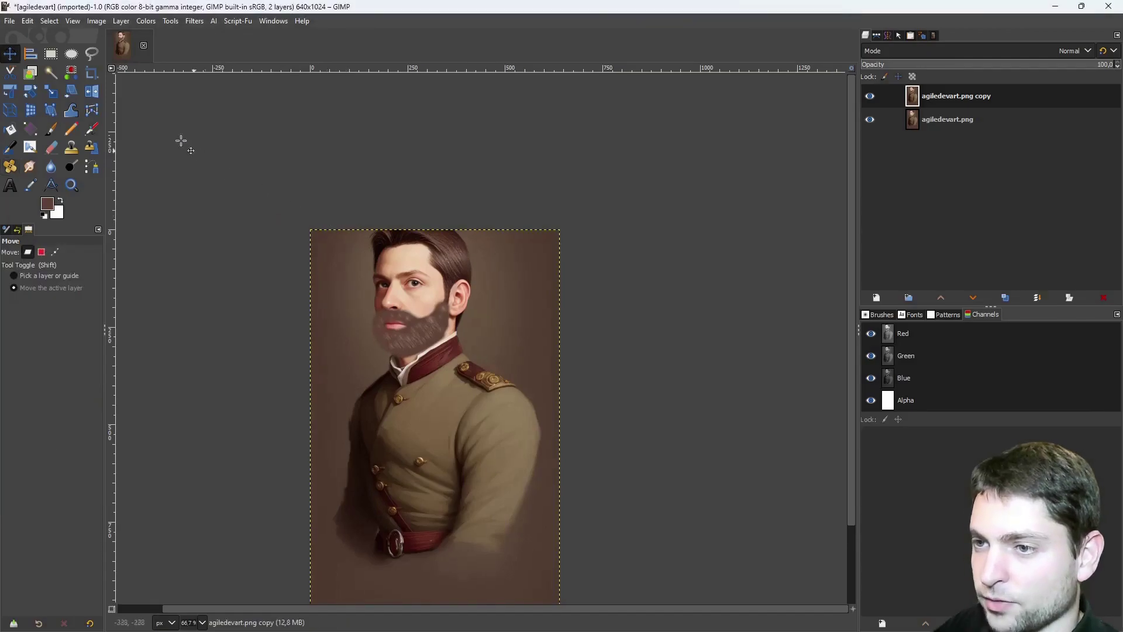
pyautogui.click(97, 21)
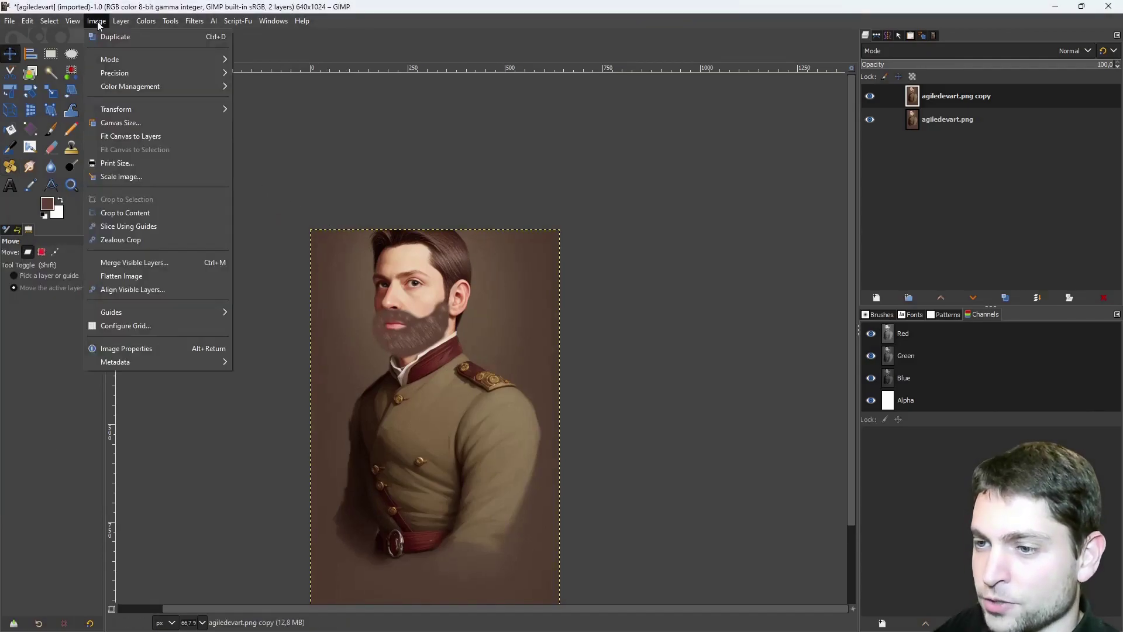
pyautogui.click(167, 126)
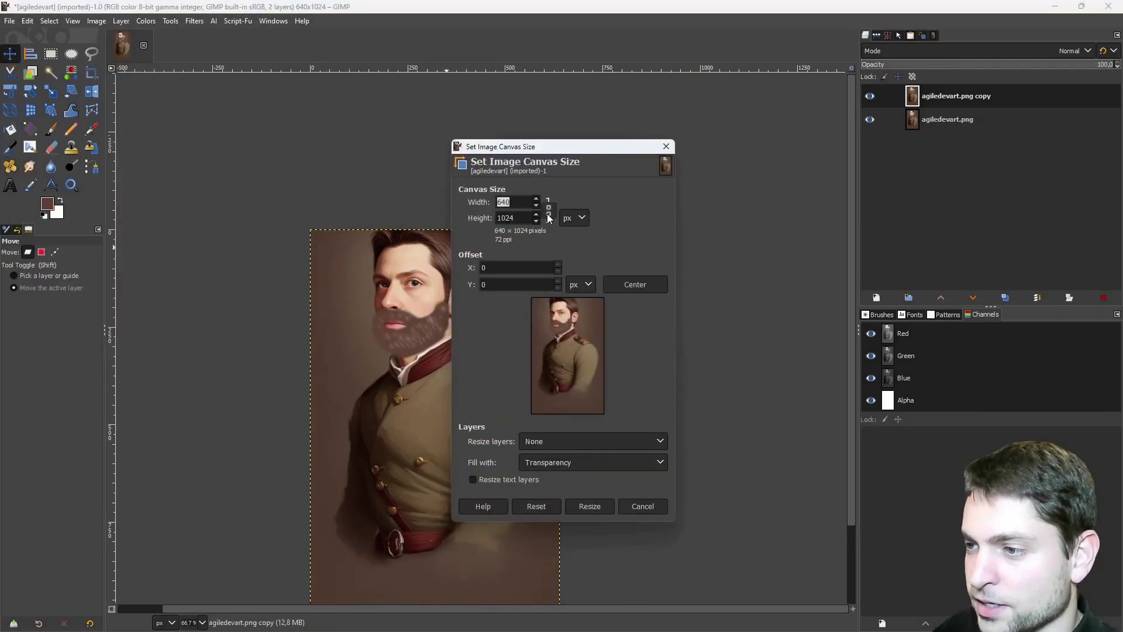
pyautogui.write('512')
pyautogui.press('Tab')
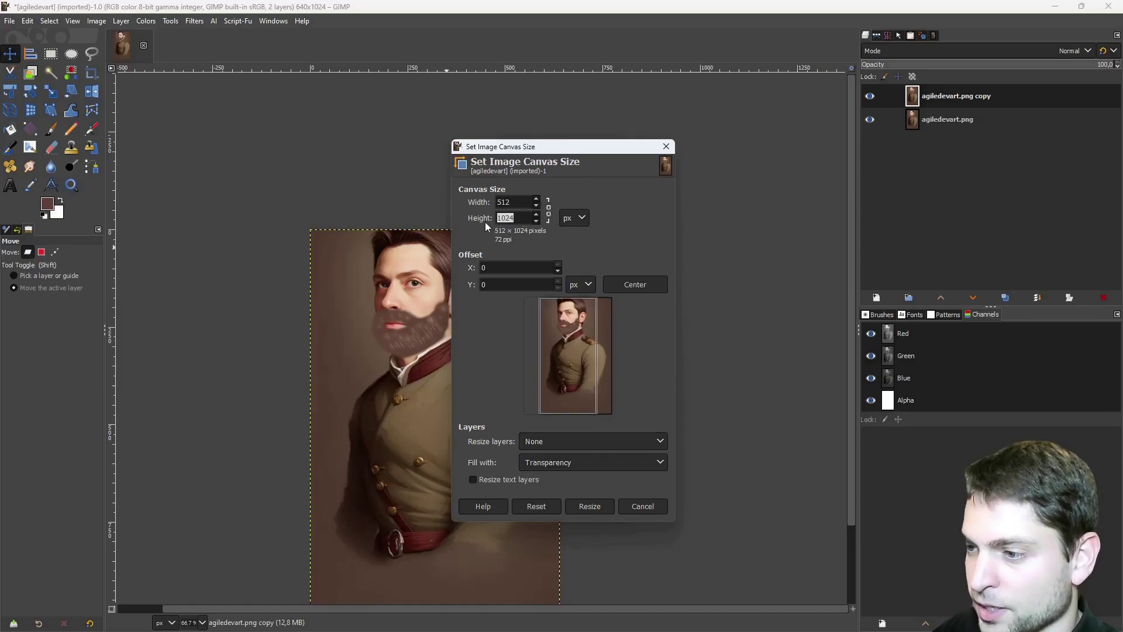
pyautogui.press('Tab')
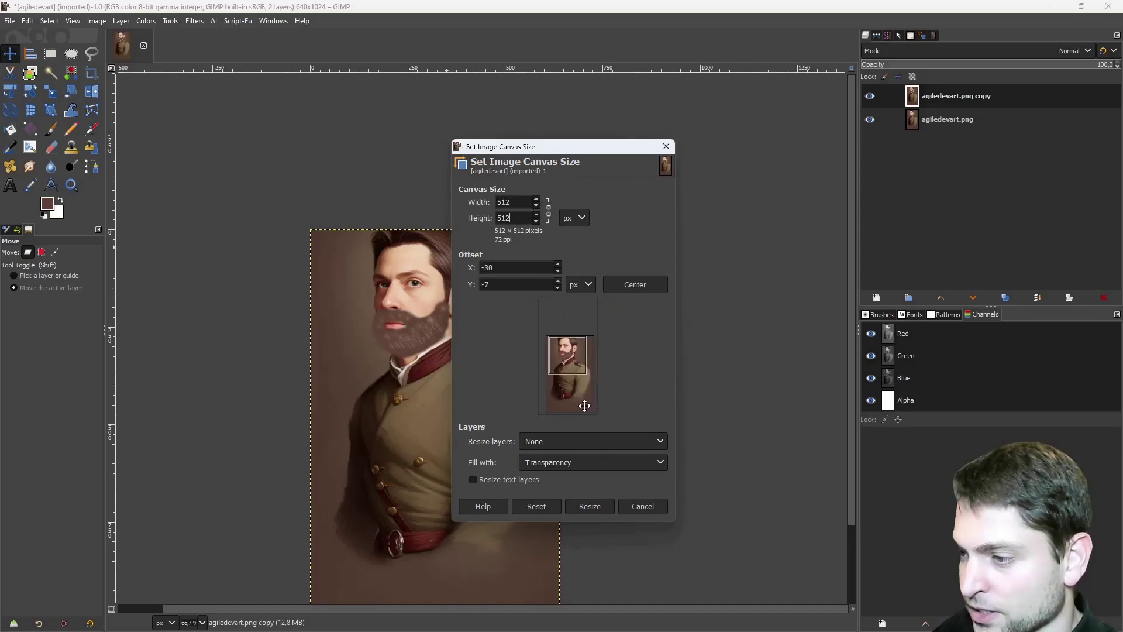
pyautogui.moveTo(586, 389); pyautogui.dragTo(582, 390)
pyautogui.click(600, 509)
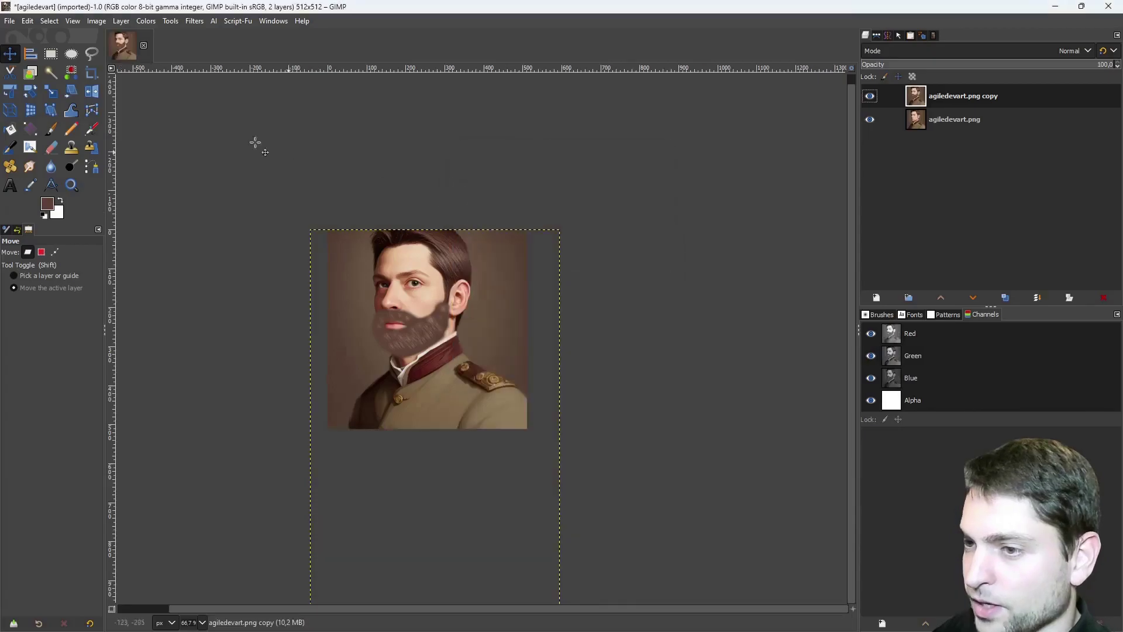
# Link the beard copy and original layers and nudge both down slightly.
pyautogui.click(887, 94)
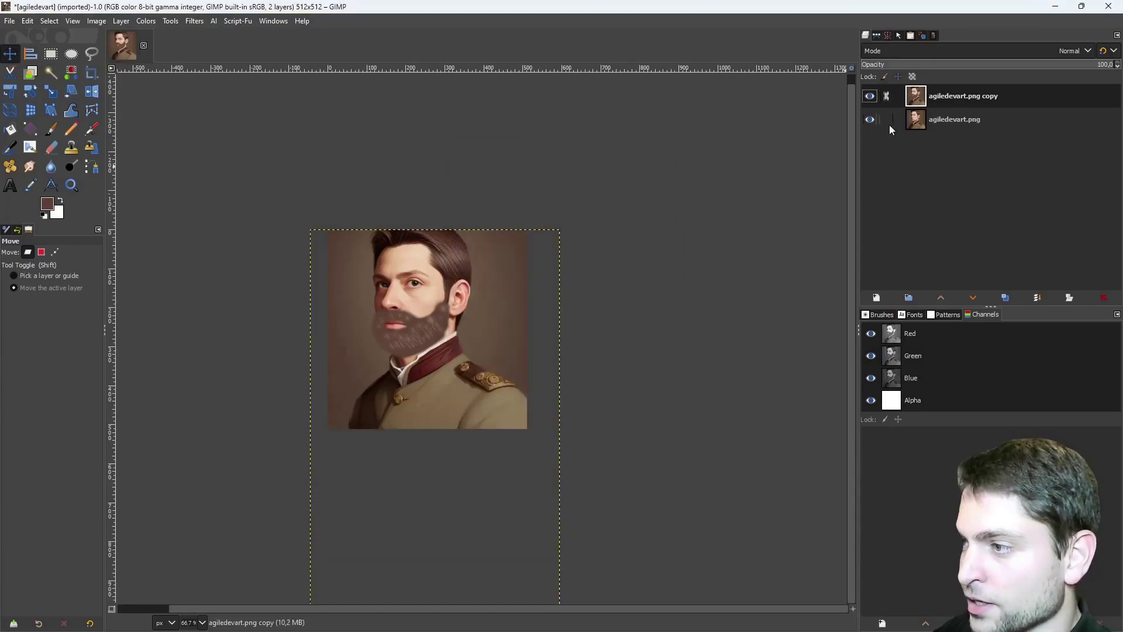
pyautogui.click(887, 121)
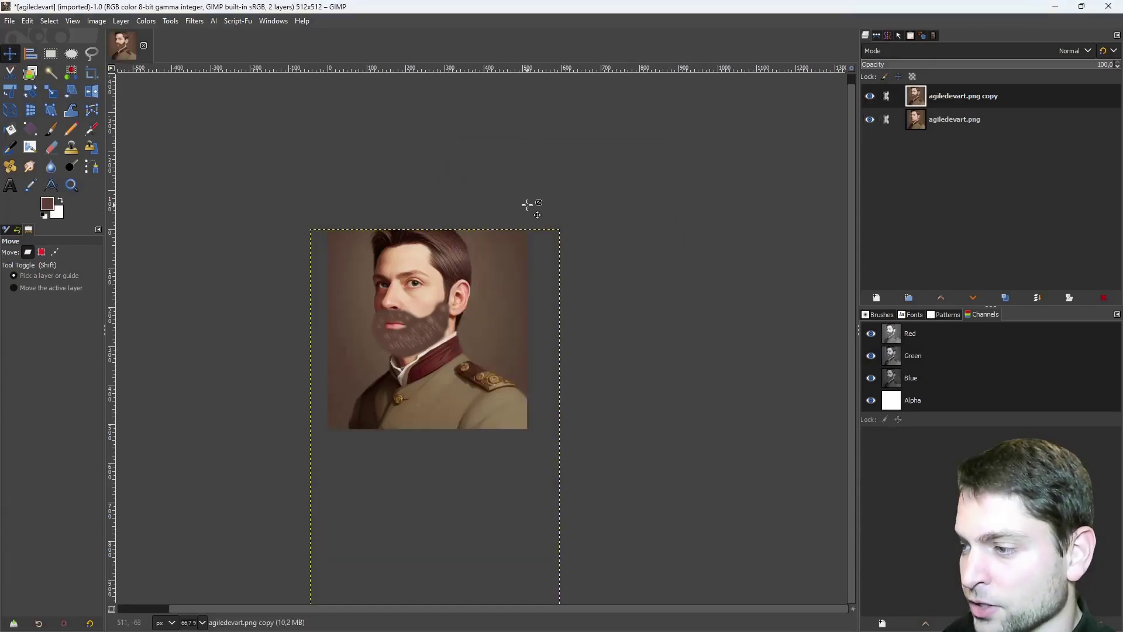
pyautogui.hotkey('shift', 'Down')
pyautogui.hotkey('shift', 'Down')
pyautogui.hotkey('shift', 'Down')
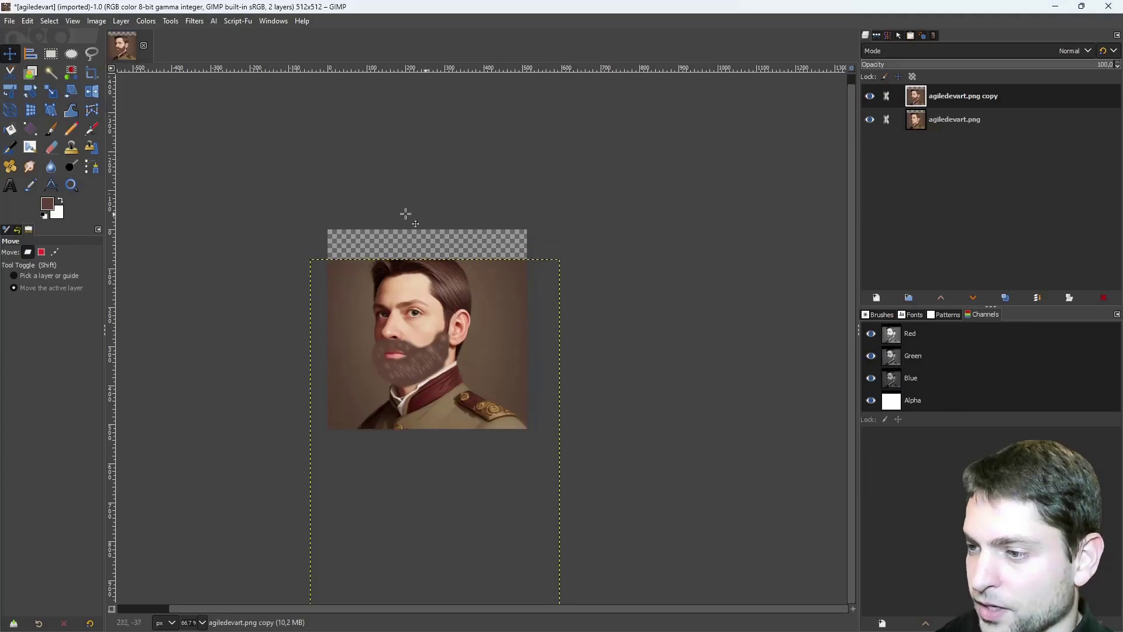
# Expand the copy layer to the full canvas size and add an alpha channel.
pyautogui.click(122, 21)
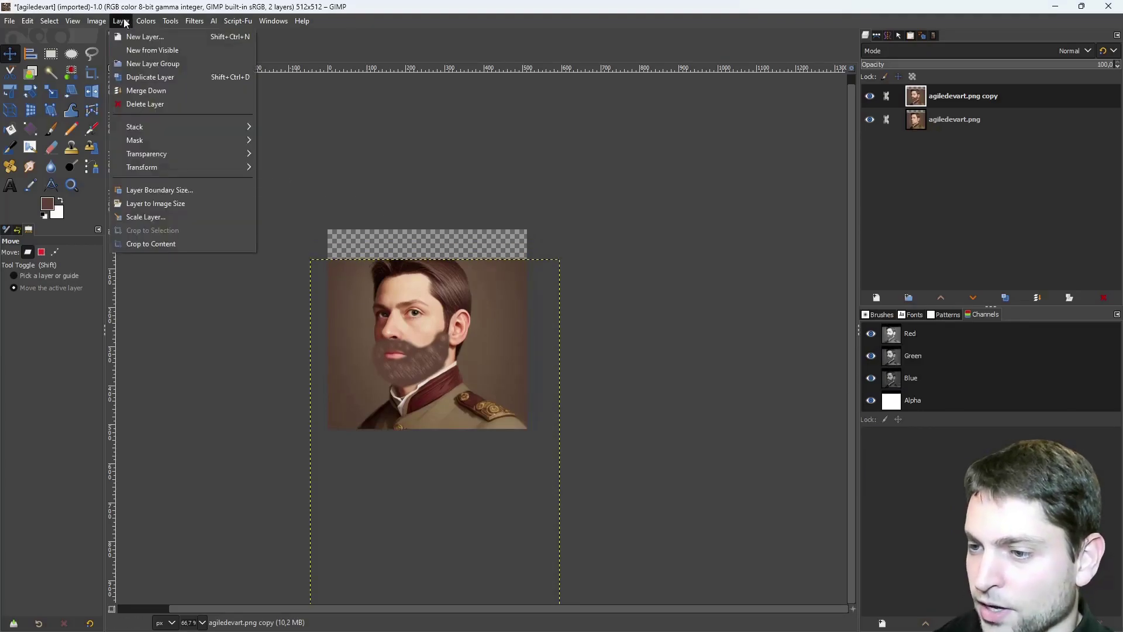
pyautogui.click(209, 204)
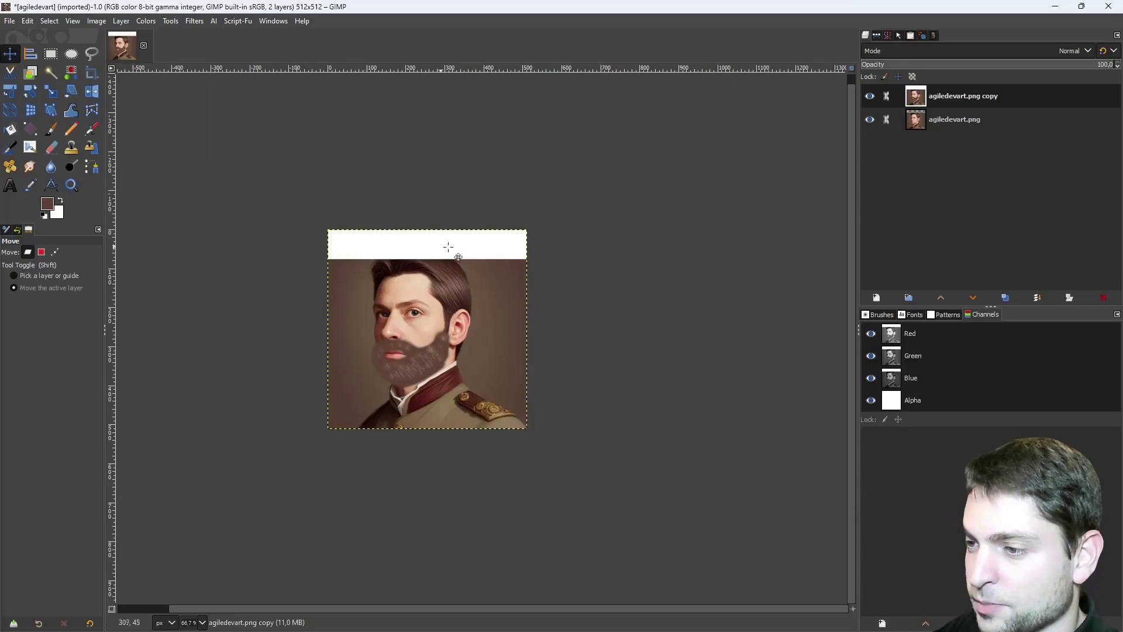
pyautogui.rightClick(963, 94)
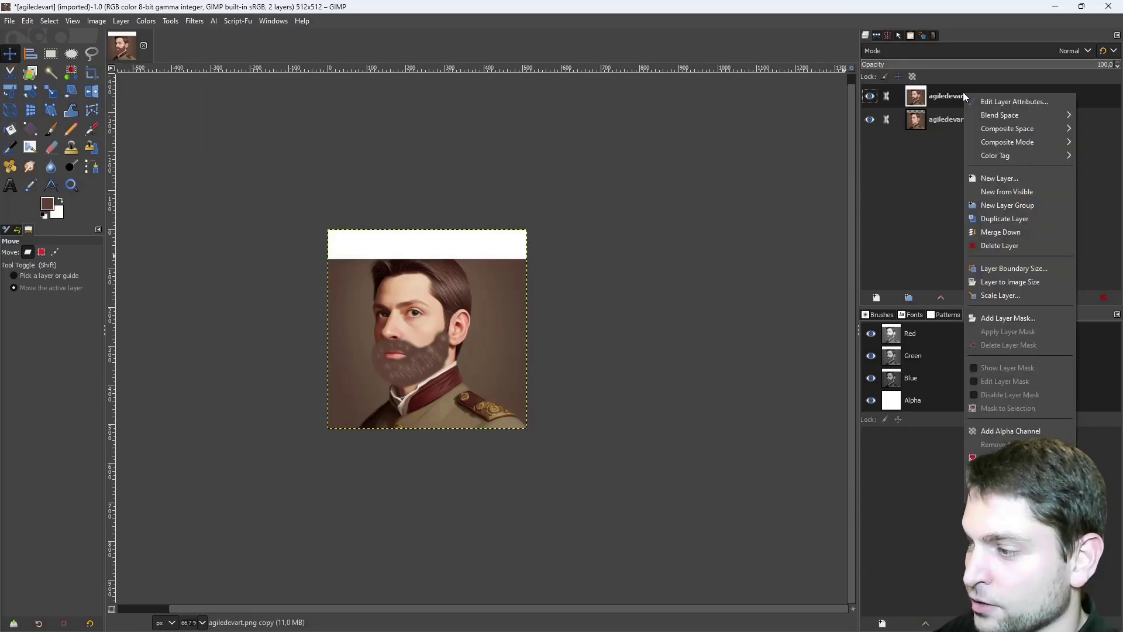
pyautogui.click(1037, 434)
# Select the white top band by colour, fill it with the sampled brown, and deselect.
pyautogui.press('2')
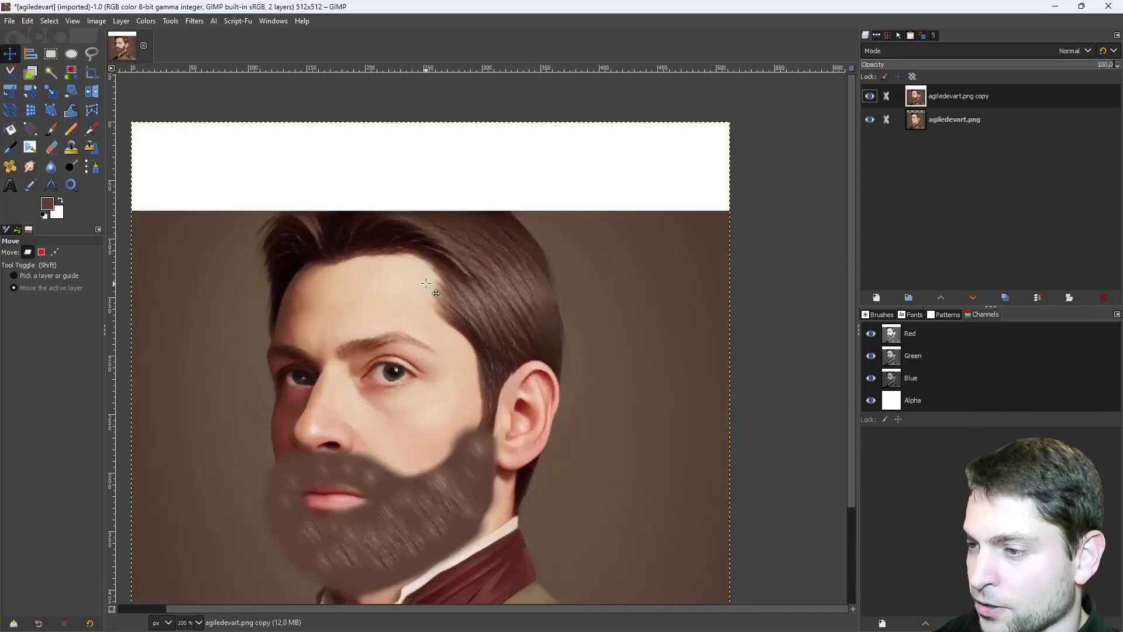
pyautogui.click(70, 71)
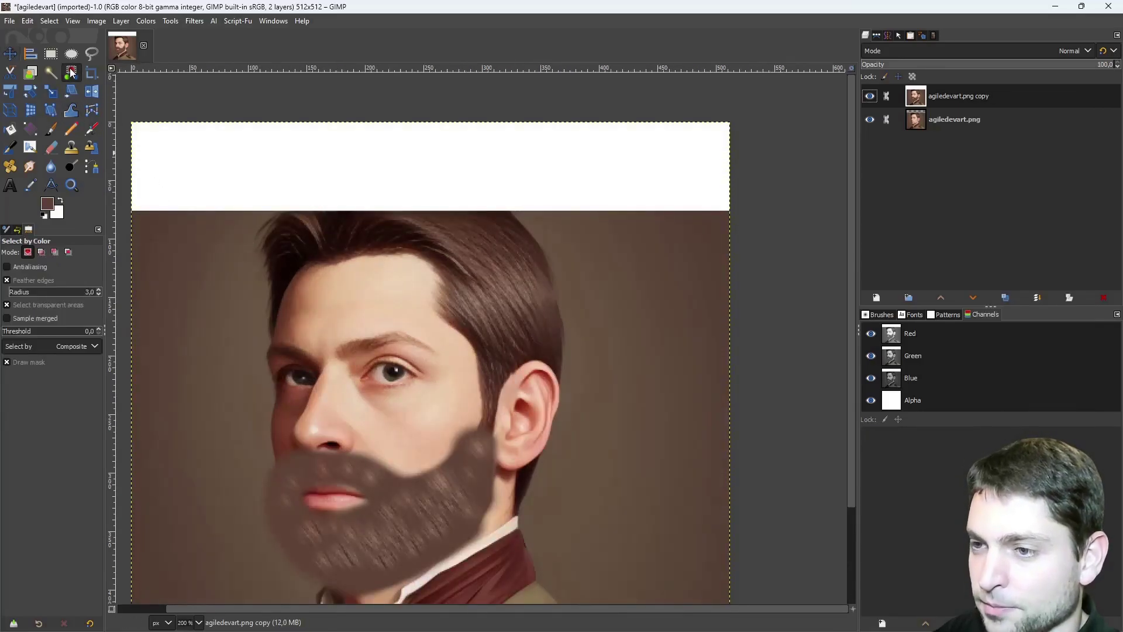
pyautogui.click(608, 154)
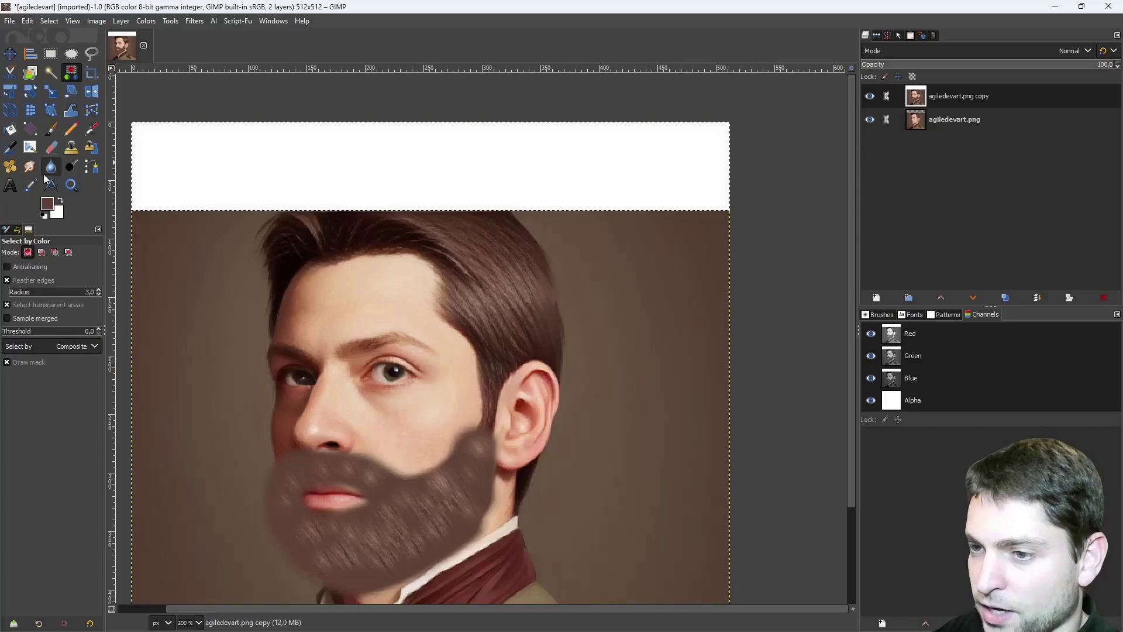
pyautogui.click(29, 186)
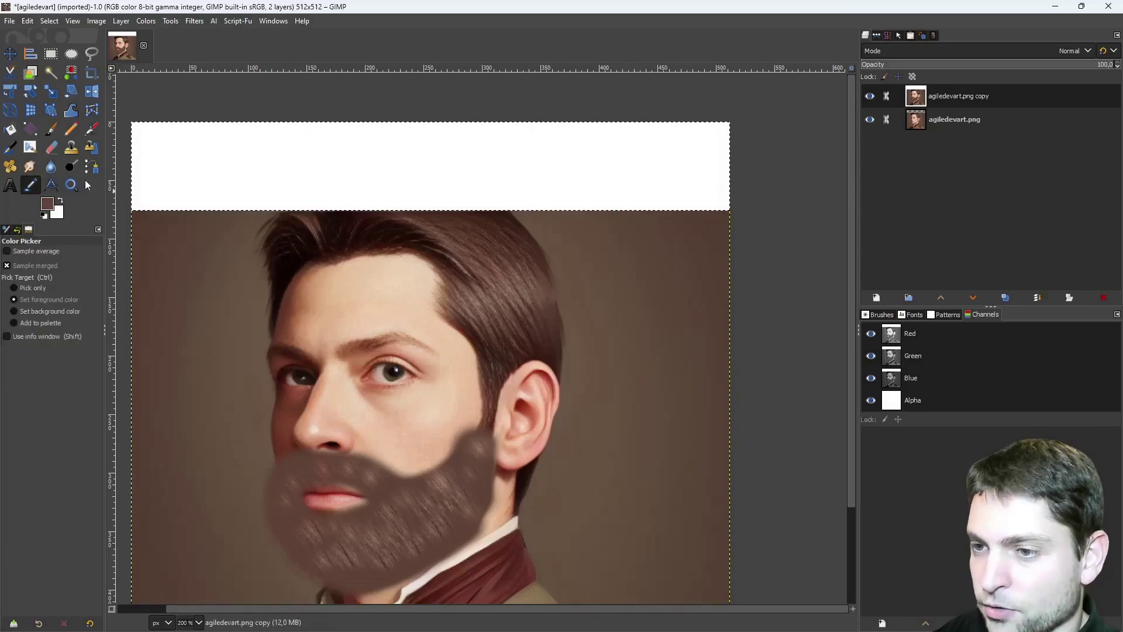
pyautogui.click(11, 129)
pyautogui.click(427, 171)
pyautogui.click(49, 21)
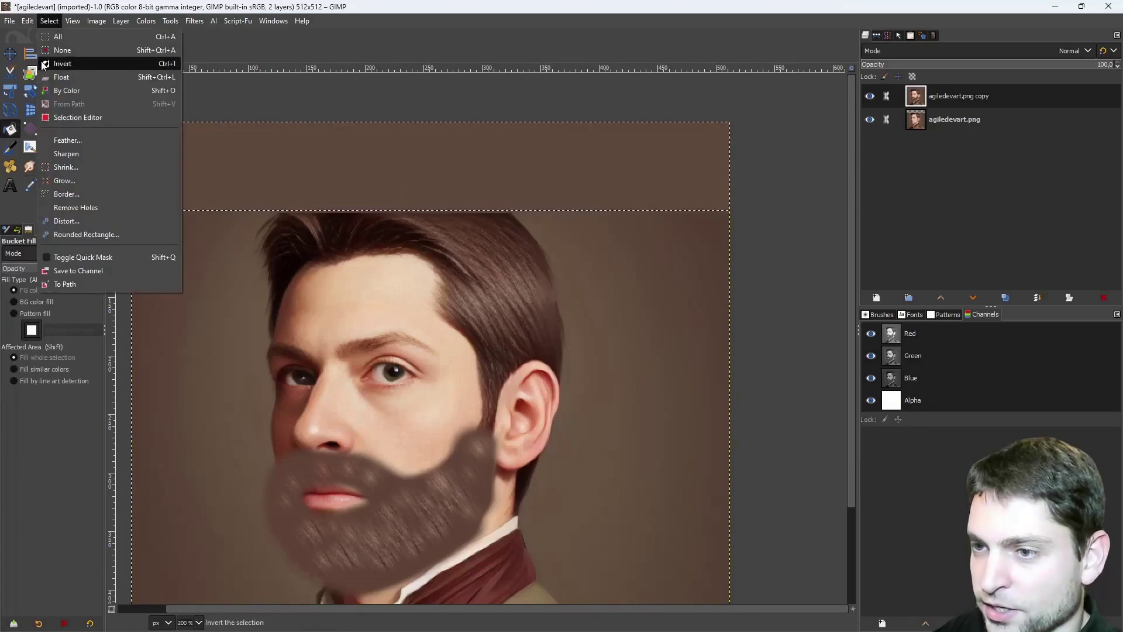
pyautogui.click(88, 51)
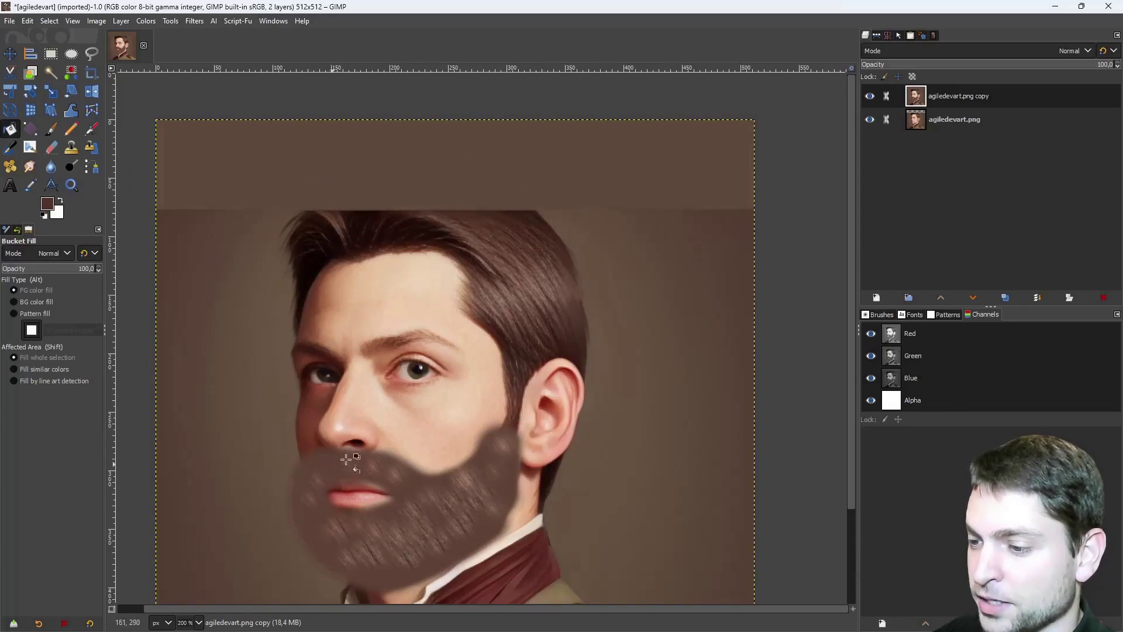
# Free-select a dome above the head, sharpen the selection, delete it to transparency, deselect.
pyautogui.click(92, 53)
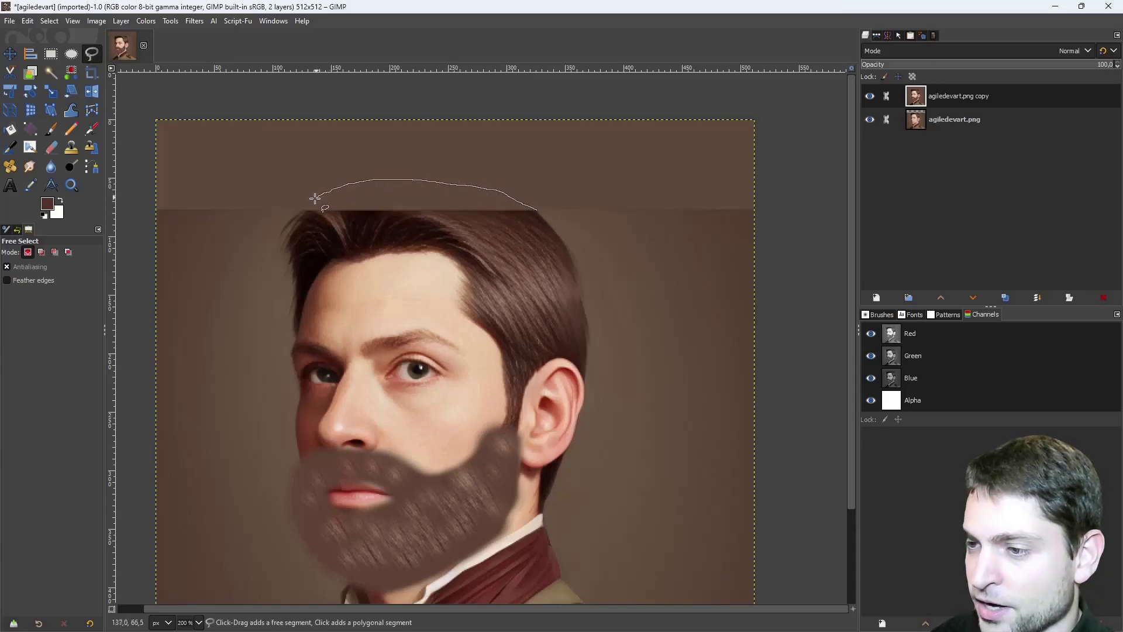
pyautogui.click(303, 212)
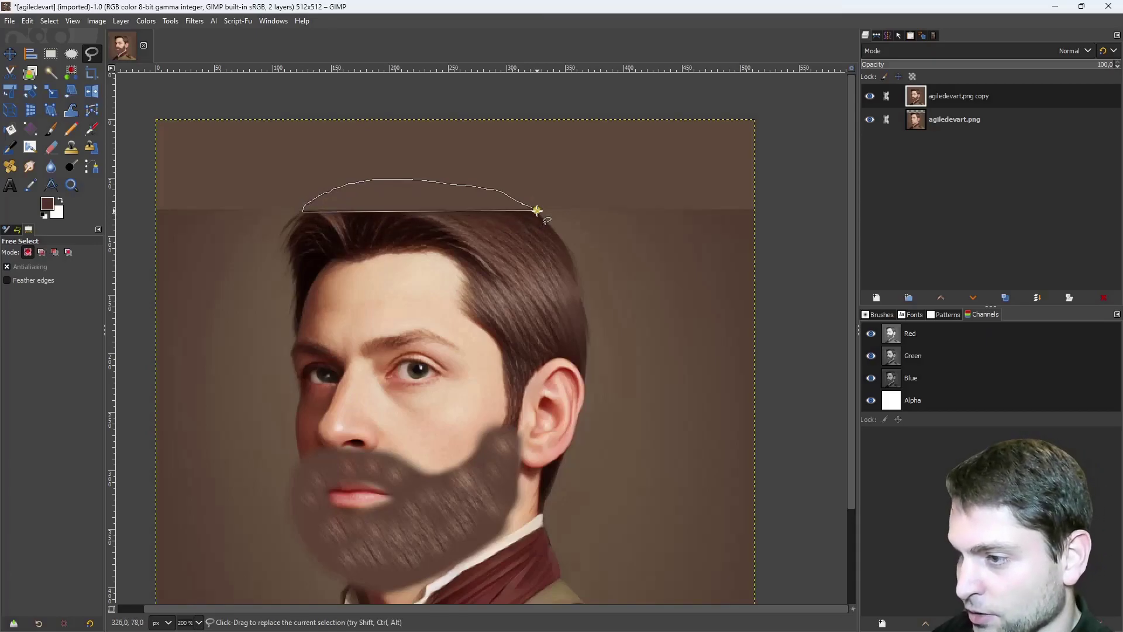
pyautogui.press('Return')
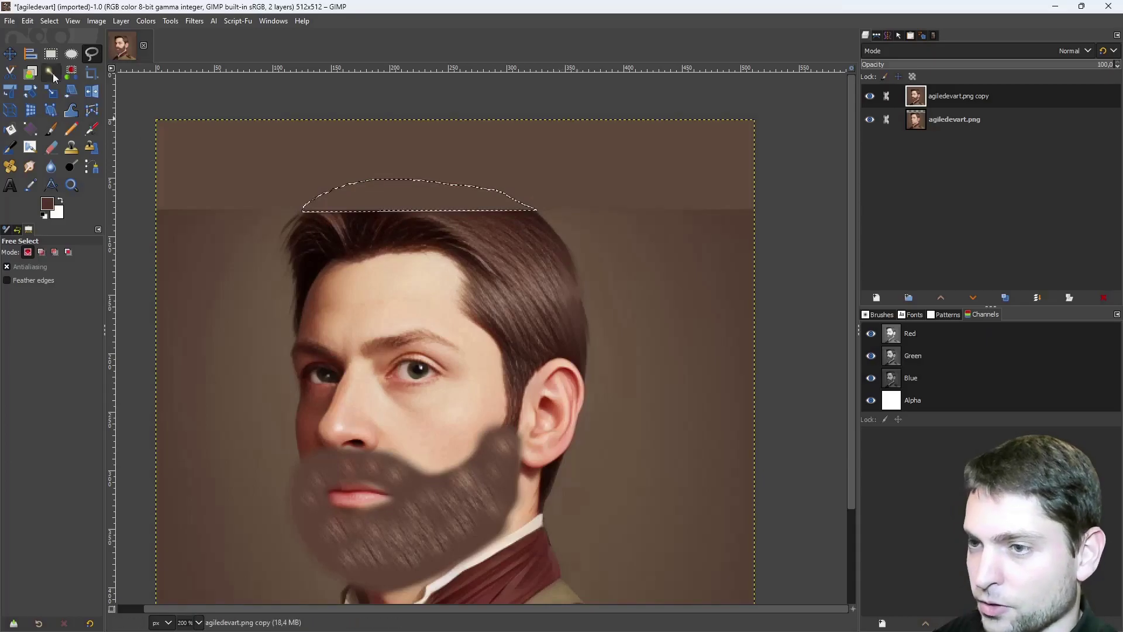
pyautogui.click(48, 22)
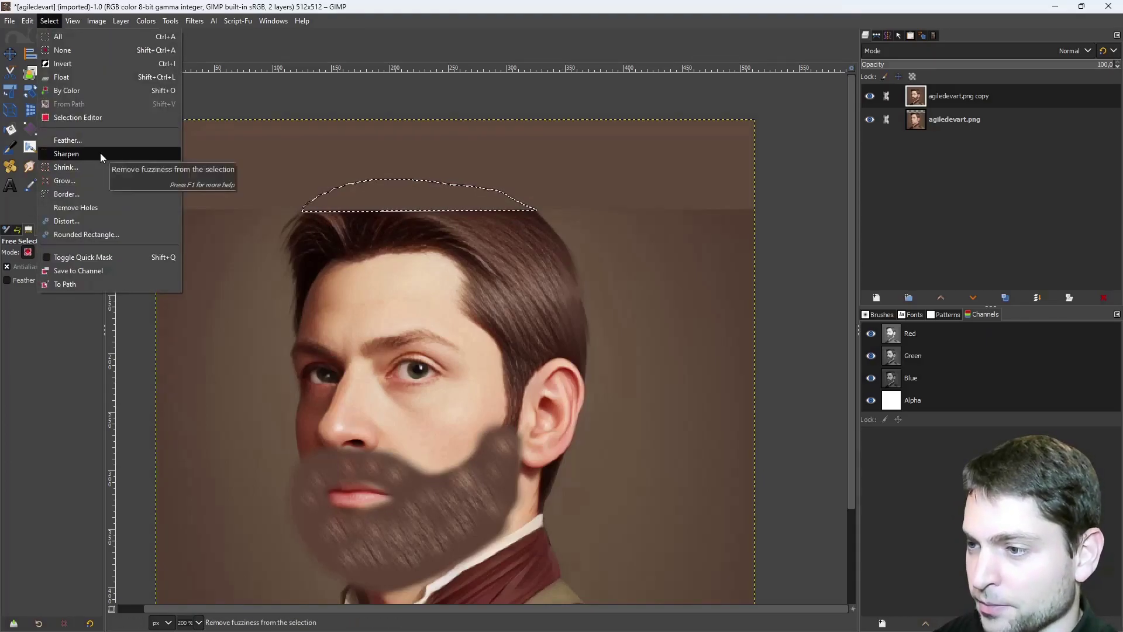
pyautogui.click(100, 152)
pyautogui.press('Delete')
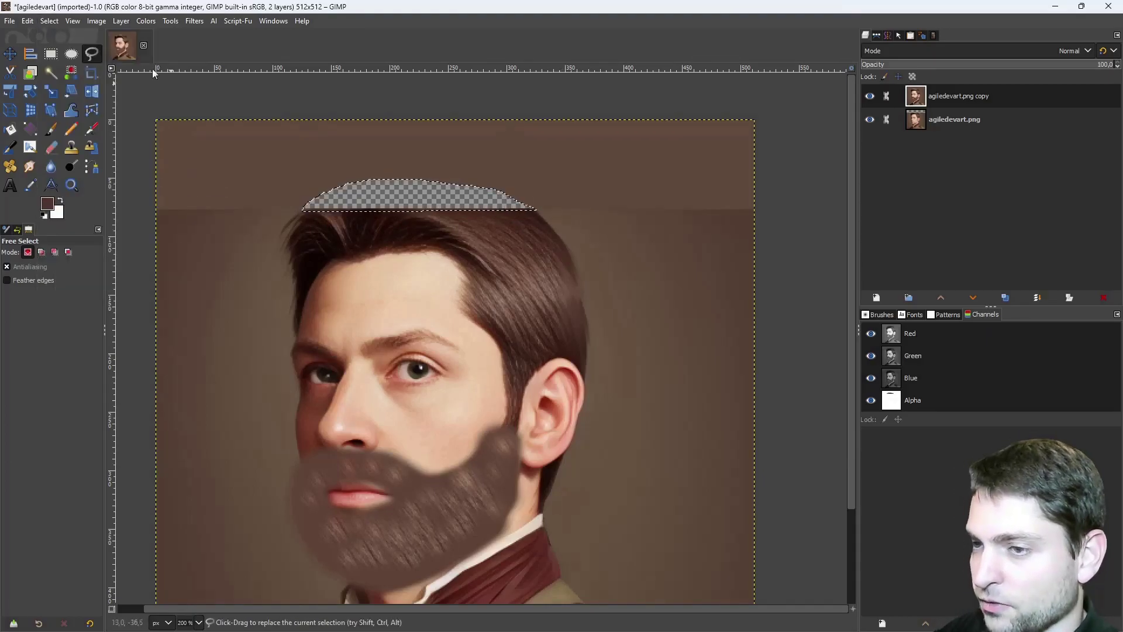
pyautogui.click(49, 22)
pyautogui.click(68, 54)
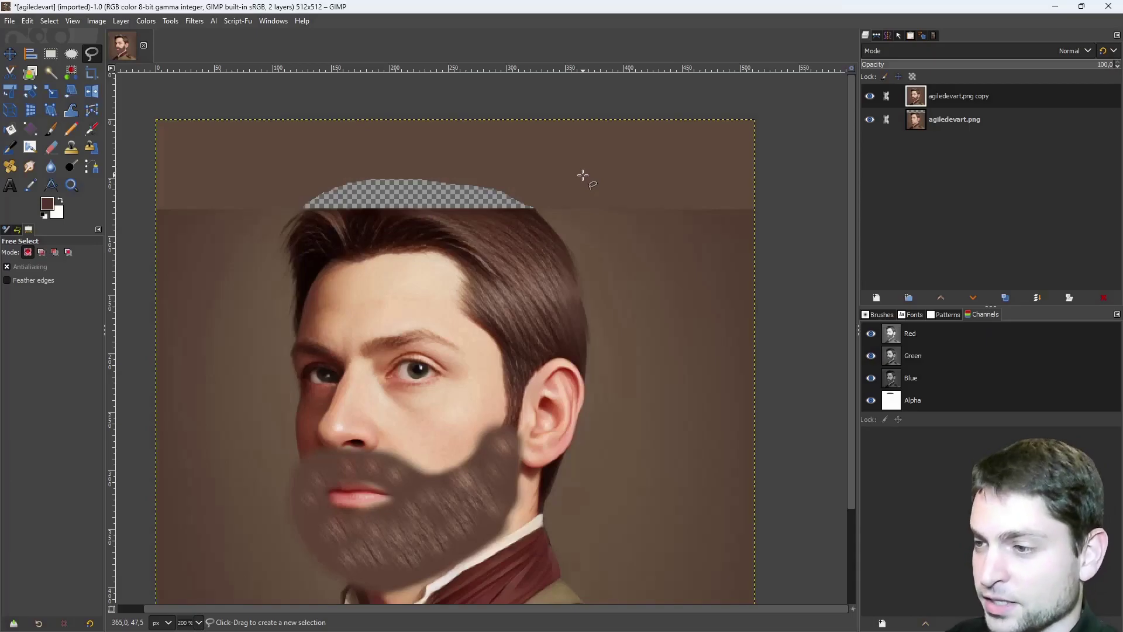
pyautogui.scroll(-2, 582, 176)
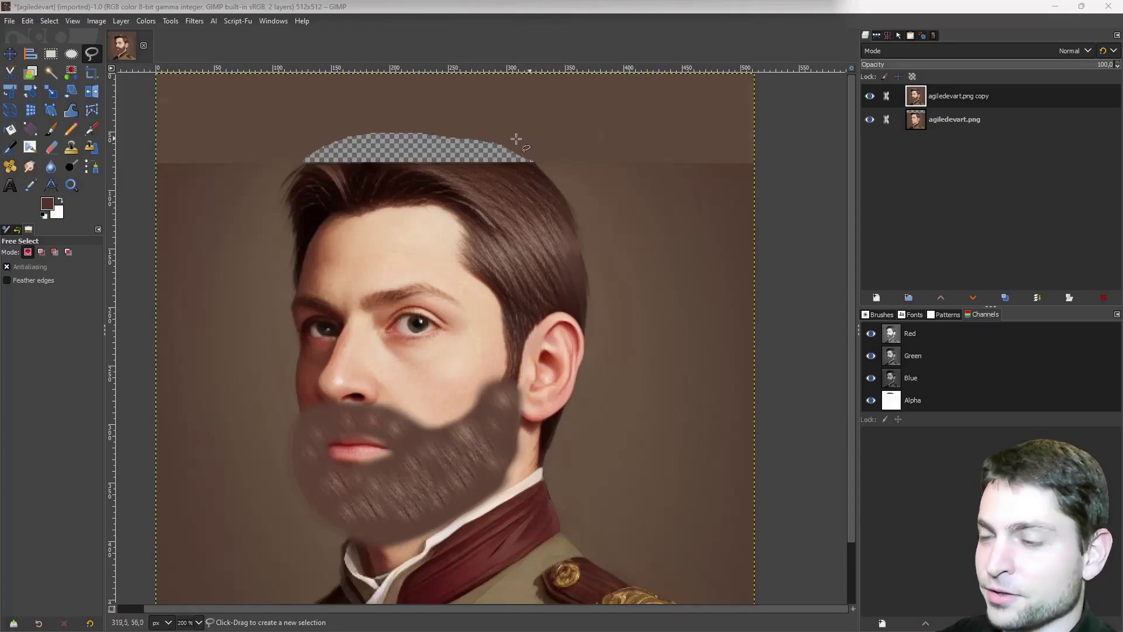
# Open Stable img2img and paste the trycloudflare backend URL into its settings.
pyautogui.click(214, 21)
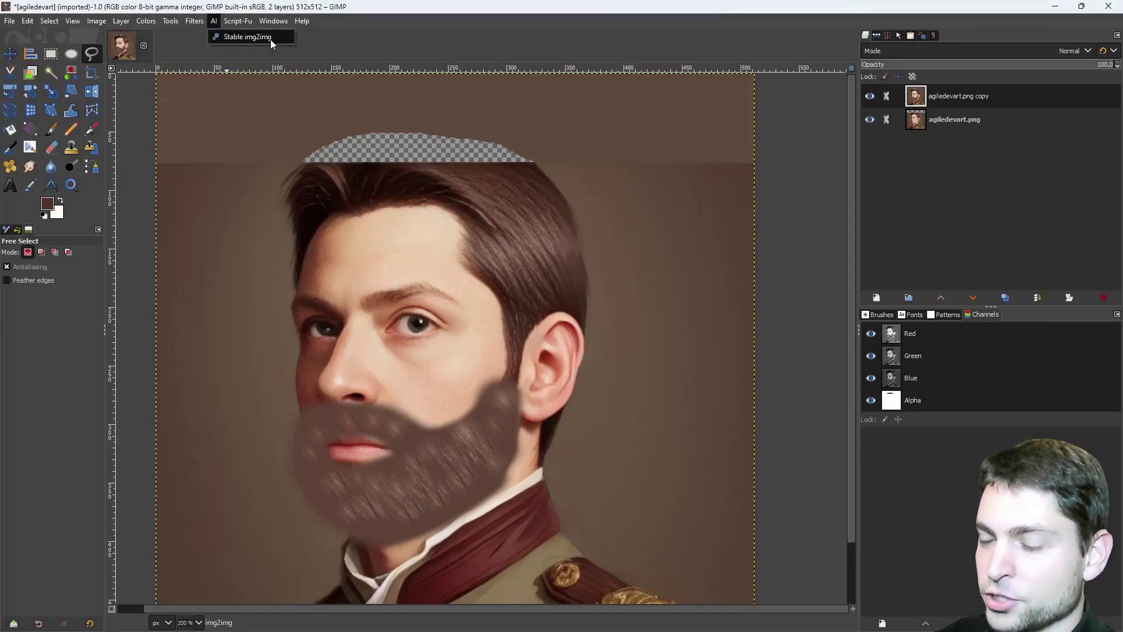
pyautogui.click(270, 40)
pyautogui.moveTo(654, 230); pyautogui.dragTo(760, 230)
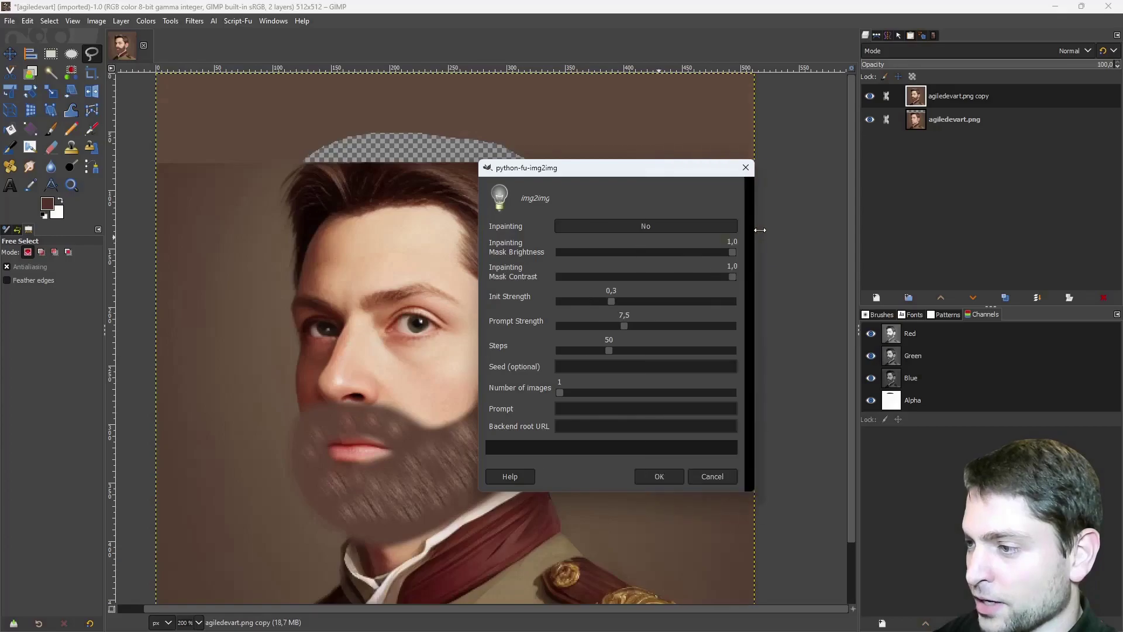
pyautogui.moveTo(625, 173); pyautogui.dragTo(531, 136)
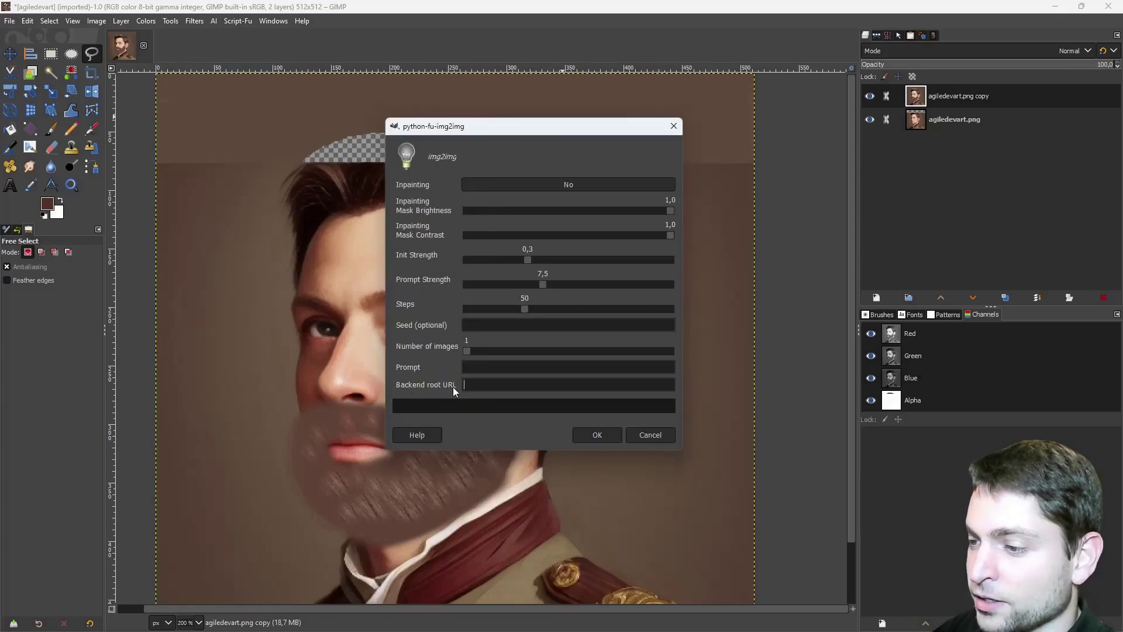
pyautogui.click(515, 384)
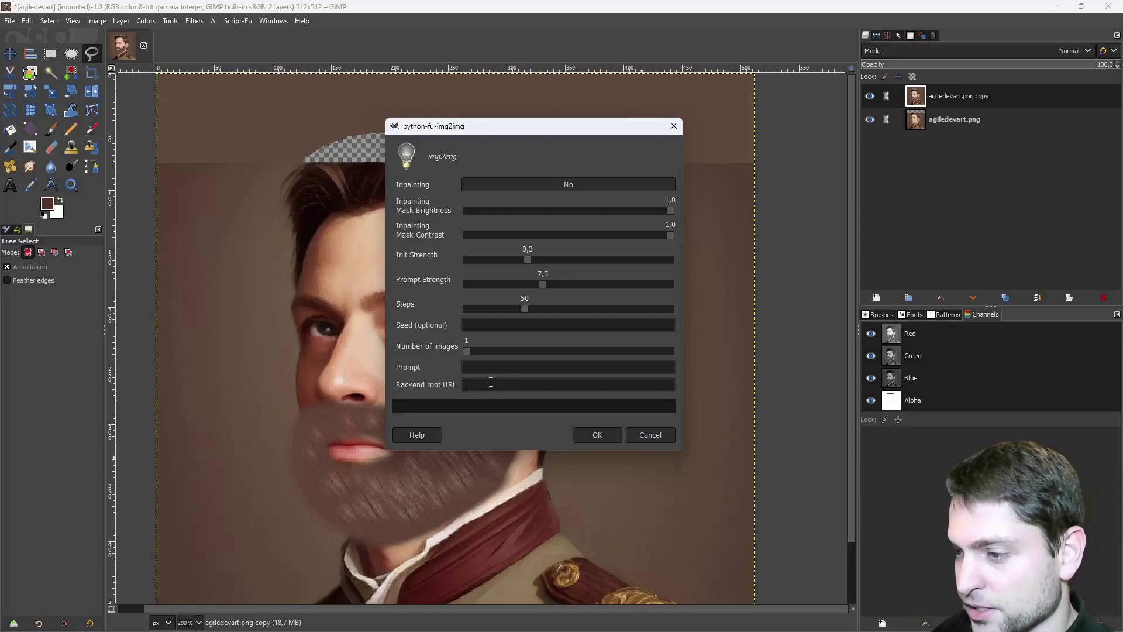
pyautogui.write('https://preceding-resulting-dictionaries-insulin.trycloudflare.com')
pyautogui.moveTo(494, 125); pyautogui.dragTo(661, 119)
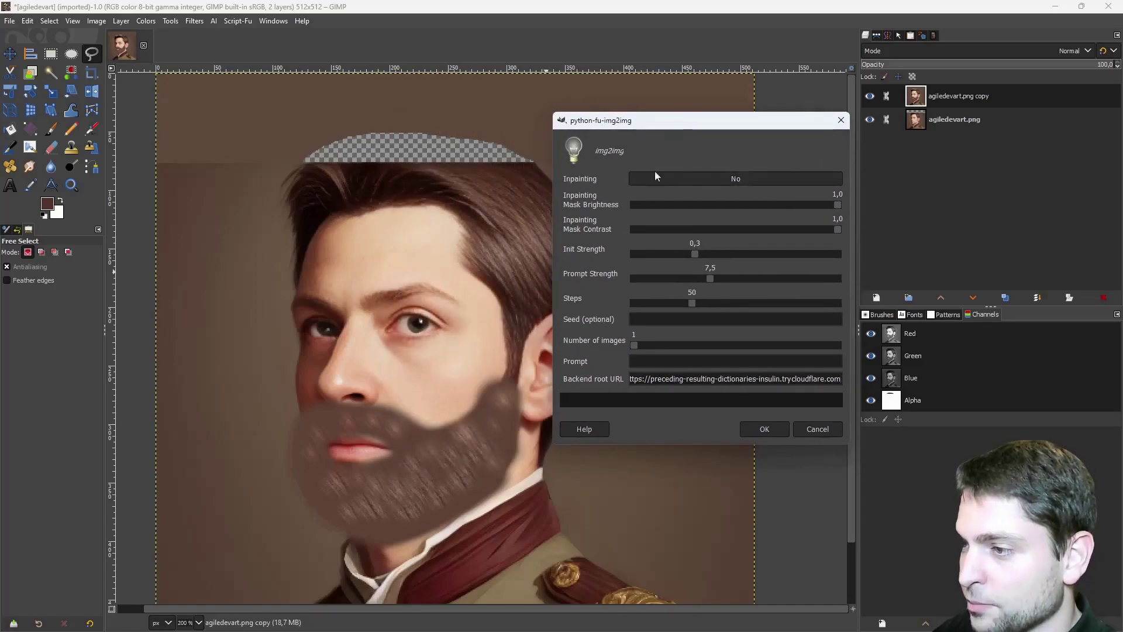
# Enable inpainting, paste the young civil war general prompt, set 100 steps, and run it.
pyautogui.click(754, 177)
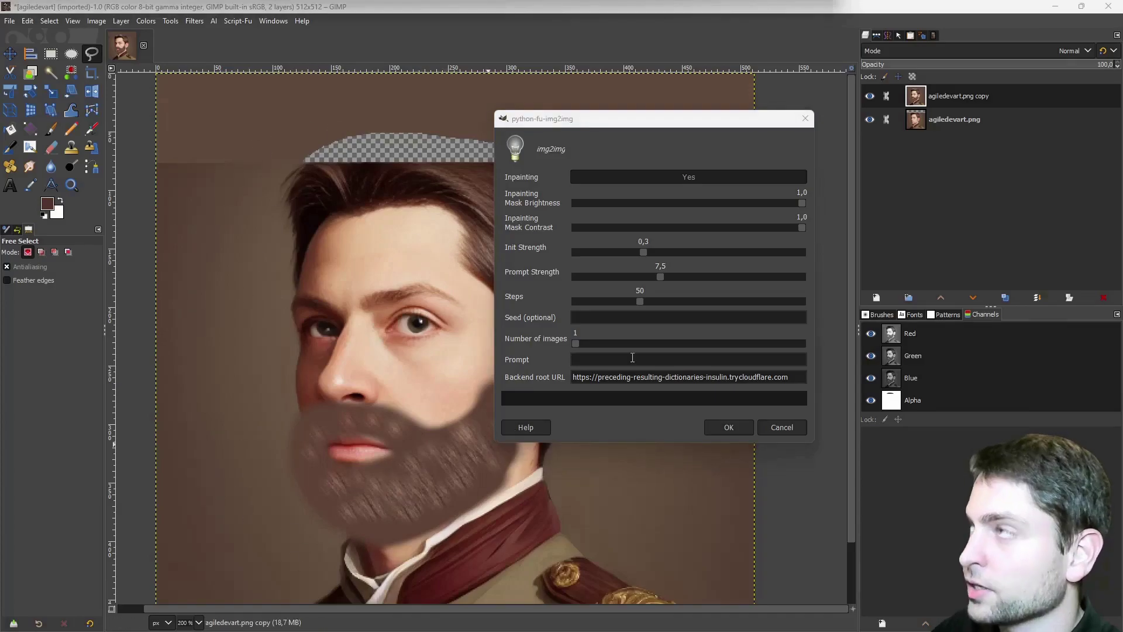
pyautogui.click(593, 360)
pyautogui.hotkey('ctrl', 'v')
pyautogui.click(742, 359)
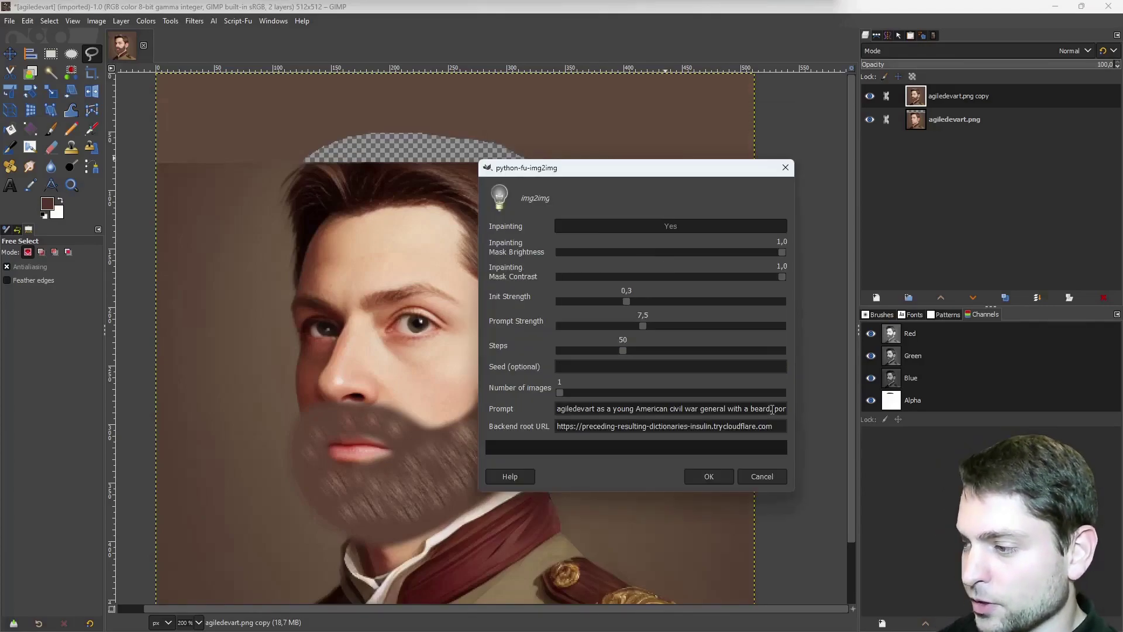
pyautogui.click(622, 350)
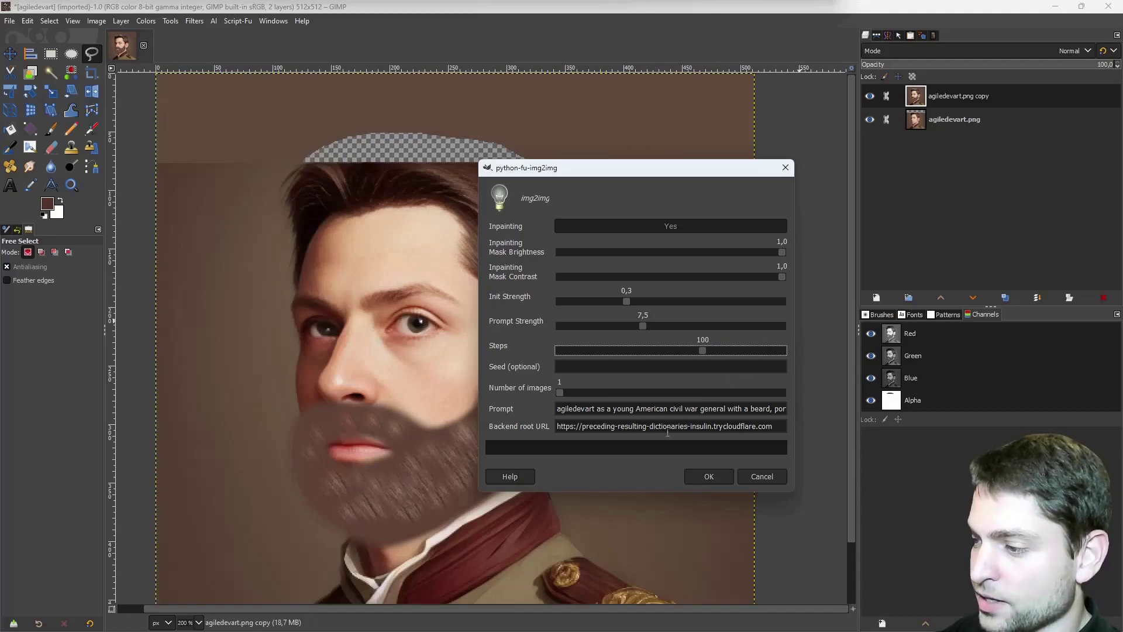
pyautogui.click(714, 474)
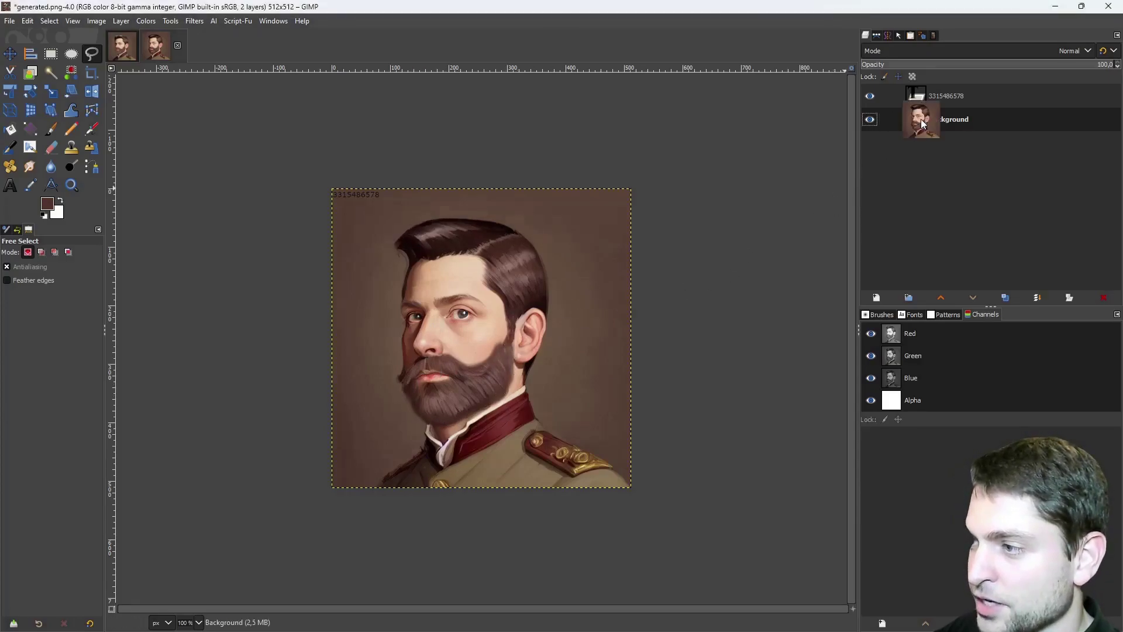
# Copy the generated portrait into the original image and move agiledevart.png to the top.
pyautogui.moveTo(916, 119); pyautogui.dragTo(542, 243)
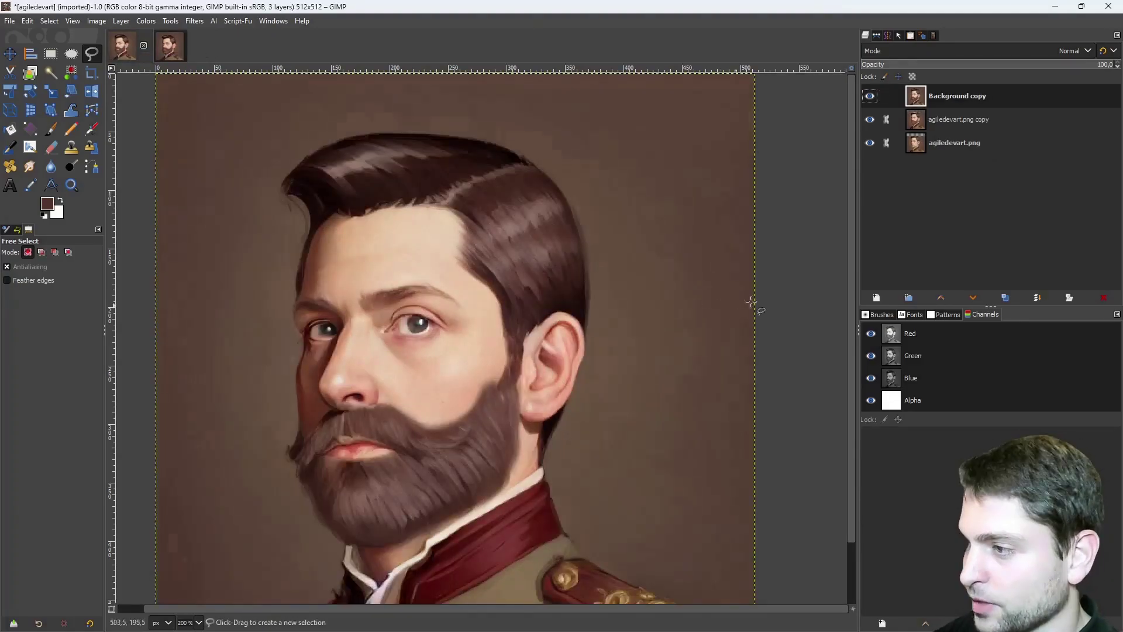
pyautogui.moveTo(923, 151); pyautogui.dragTo(921, 93)
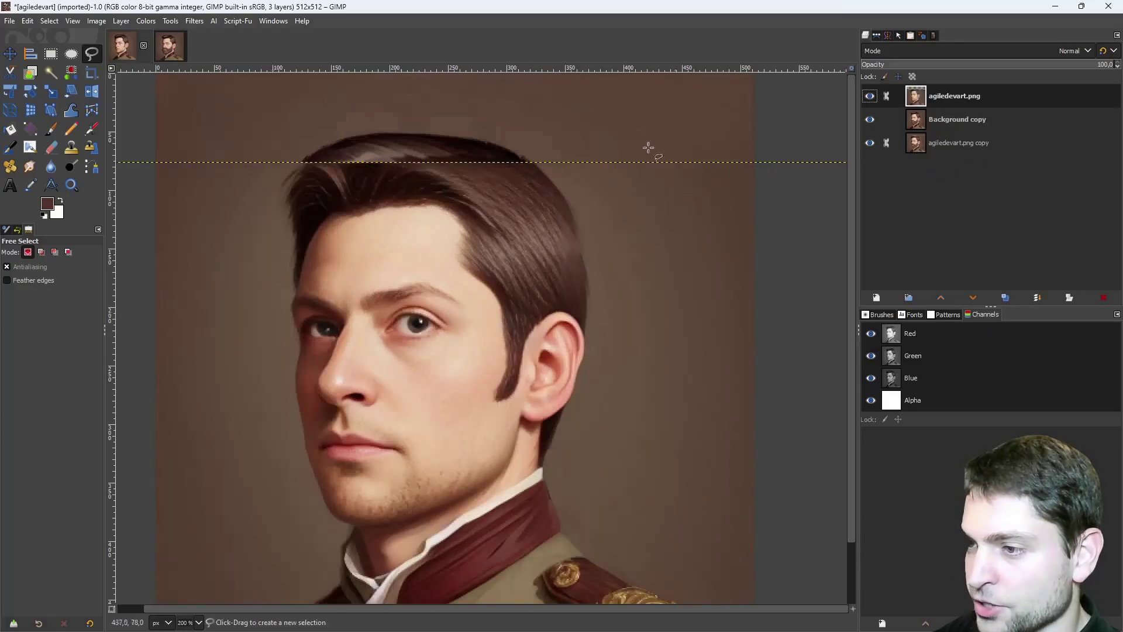
# Add a white layer mask to agiledevart.png and paint black over the jaw to reveal the beard.
pyautogui.rightClick(916, 98)
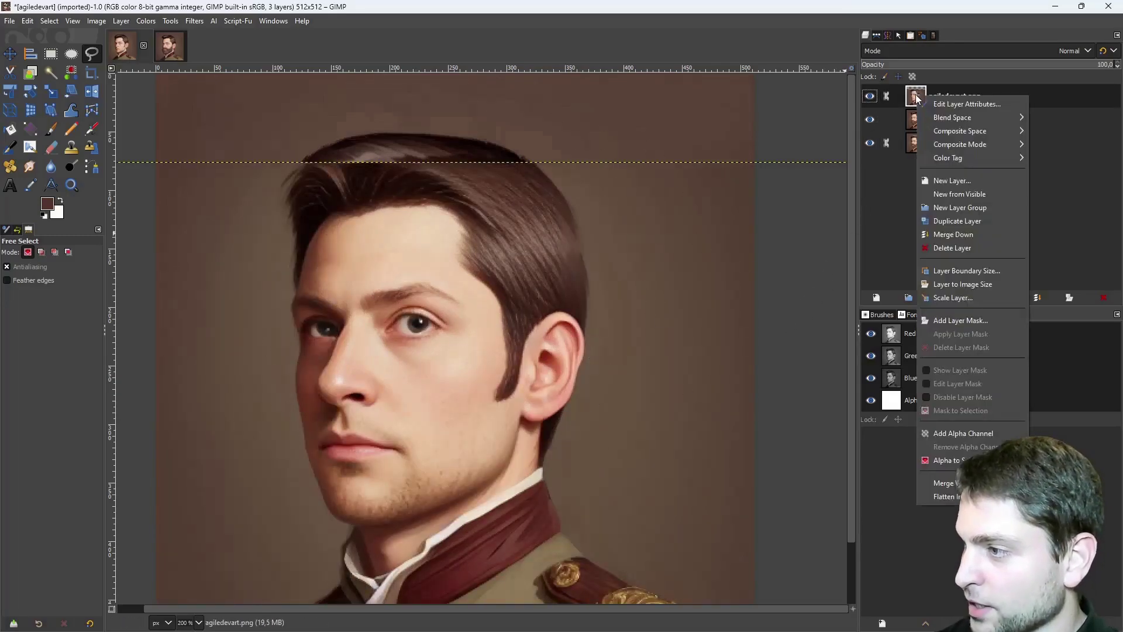
pyautogui.click(980, 320)
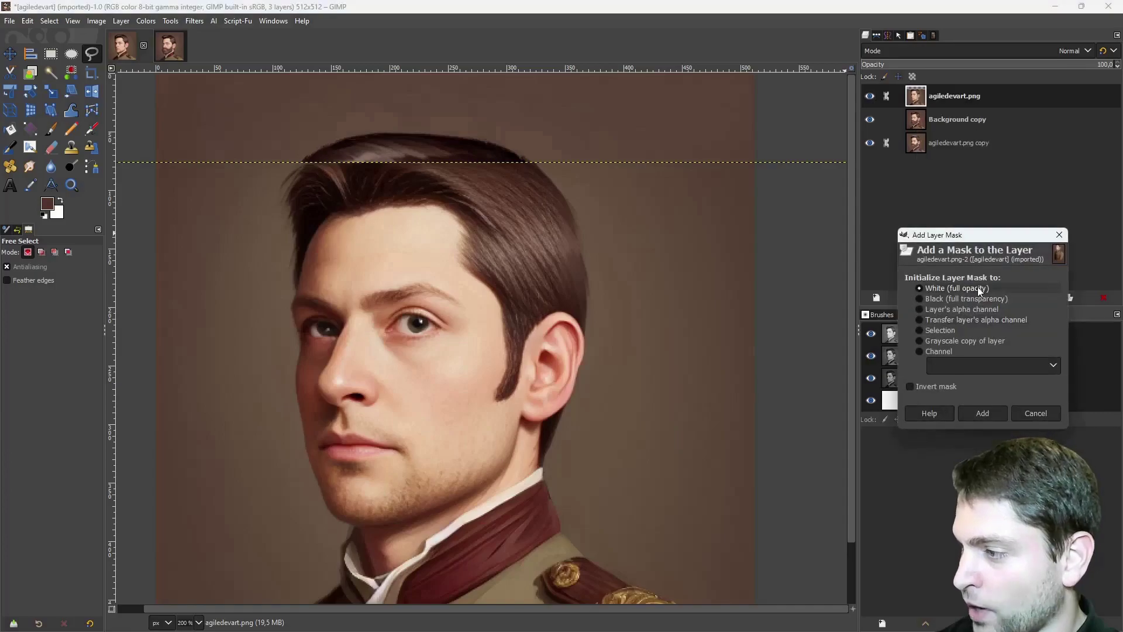
pyautogui.click(994, 413)
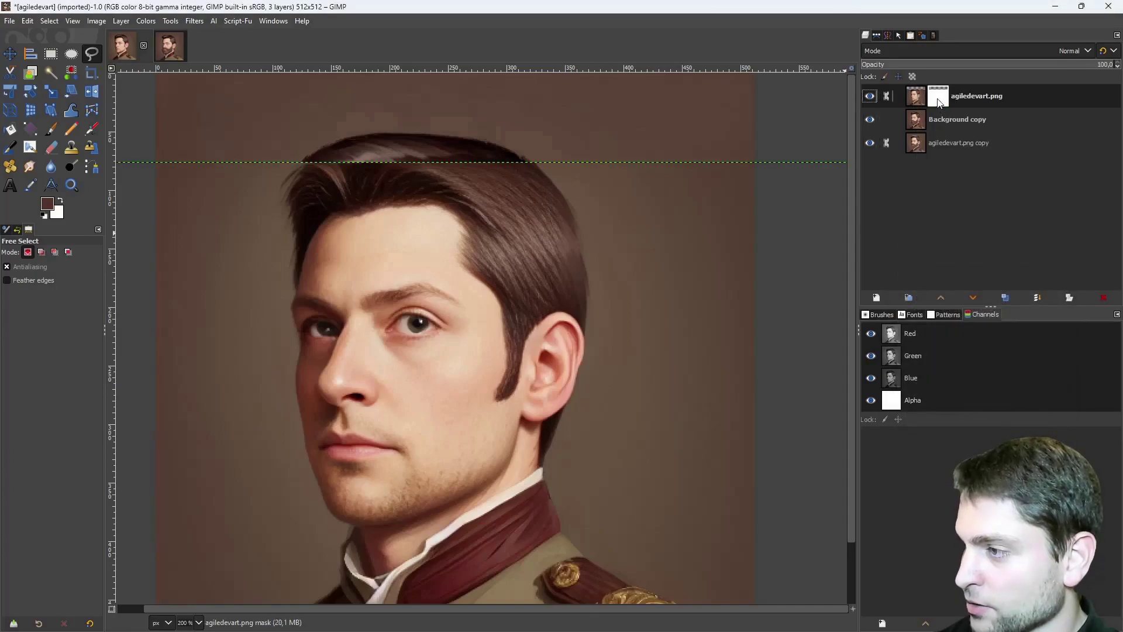
pyautogui.click(45, 216)
pyautogui.click(51, 129)
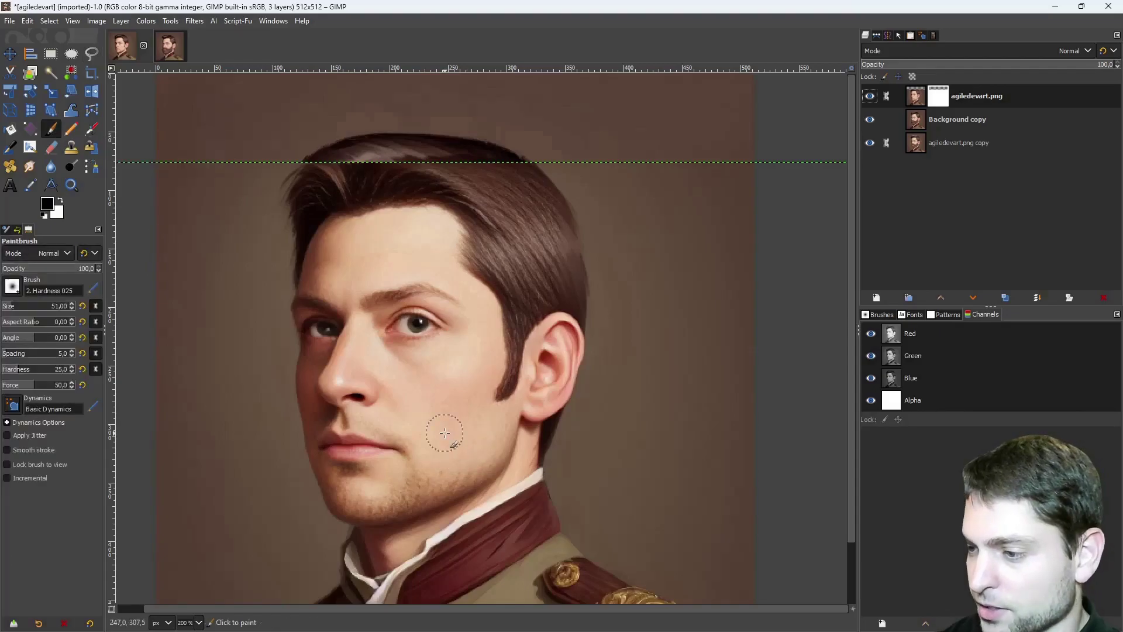
pyautogui.scroll(2, 418, 409)
pyautogui.scroll(-1, 441, 380)
pyautogui.hscroll(-2, 442, 381)
pyautogui.moveTo(681, 300)
pyautogui.mouseDown()
pyautogui.moveTo(663, 351)
pyautogui.moveTo(677, 312)
pyautogui.moveTo(666, 340)
pyautogui.moveTo(673, 325)
pyautogui.moveTo(641, 354)
pyautogui.moveTo(670, 305)
pyautogui.moveTo(575, 360)
pyautogui.moveTo(630, 386)
pyautogui.moveTo(627, 400)
pyautogui.moveTo(687, 328)
pyautogui.moveTo(649, 408)
pyautogui.moveTo(685, 333)
pyautogui.moveTo(652, 433)
pyautogui.moveTo(687, 300)
pyautogui.moveTo(658, 329)
pyautogui.moveTo(551, 522)
pyautogui.moveTo(506, 431)
pyautogui.moveTo(522, 544)
pyautogui.moveTo(326, 505)
pyautogui.moveTo(323, 472)
pyautogui.moveTo(363, 367)
pyautogui.moveTo(548, 389)
pyautogui.moveTo(397, 354)
pyautogui.moveTo(636, 352)
pyautogui.moveTo(277, 429)
pyautogui.moveTo(294, 407)
pyautogui.mouseUp()
# Paint the mask along the hairline so the generated hair shows through.
pyautogui.scroll(-3, 371, 466)
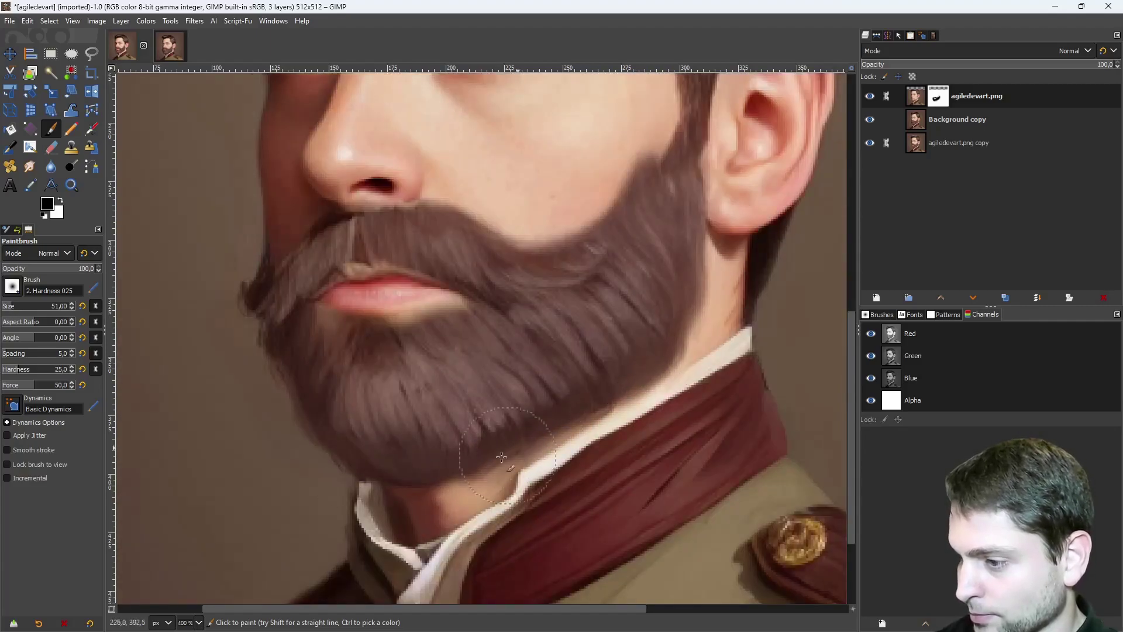
pyautogui.scroll(-1, 266, 297)
pyautogui.scroll(-2, 581, 270)
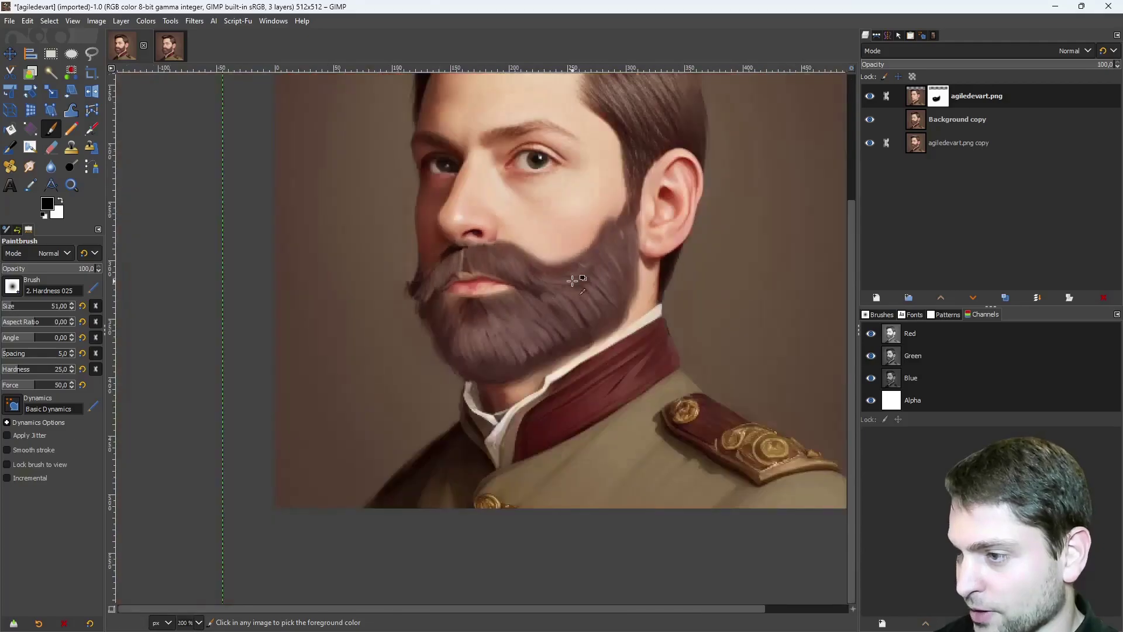
pyautogui.moveTo(610, 209); pyautogui.dragTo(536, 336)
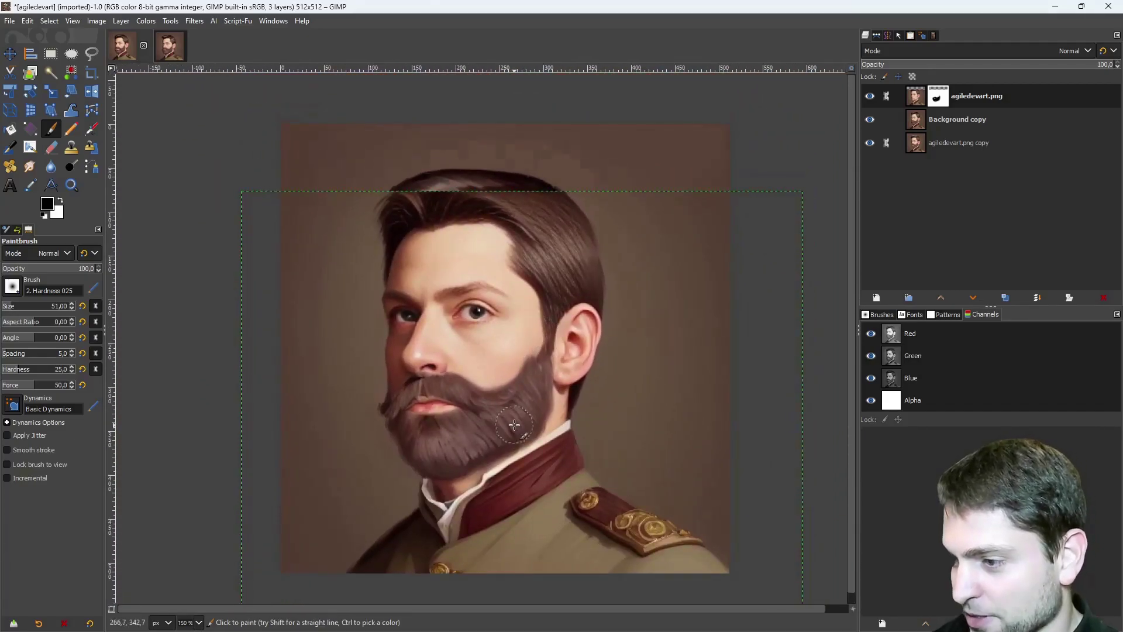
pyautogui.scroll(3, 450, 176)
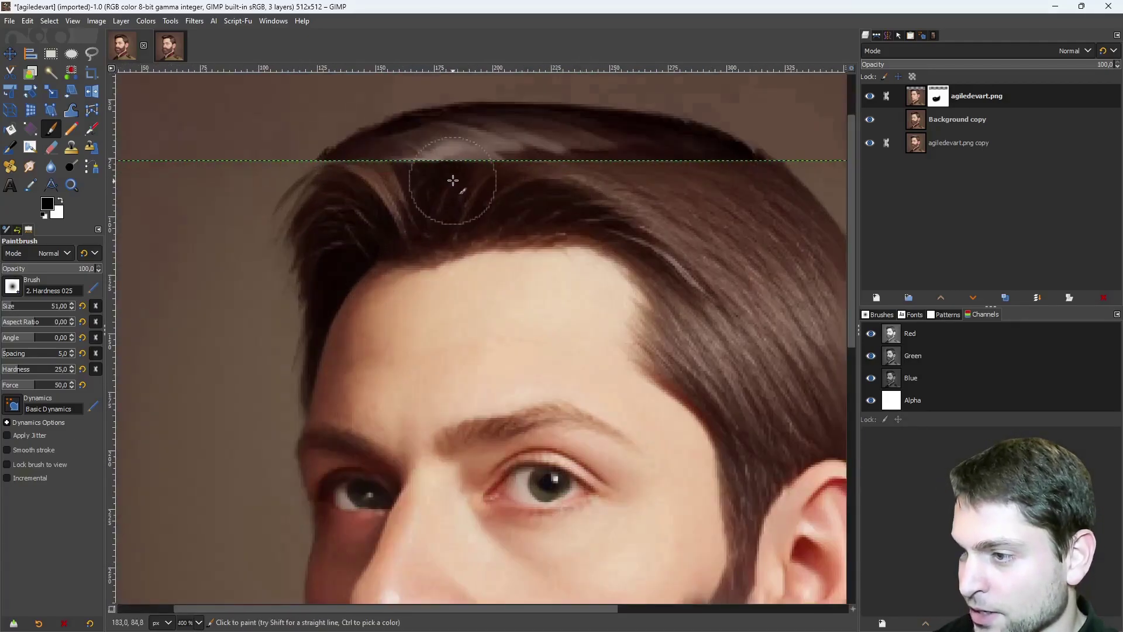
pyautogui.scroll(2, 555, 210)
pyautogui.moveTo(687, 214); pyautogui.dragTo(344, 224)
pyautogui.moveTo(283, 220)
pyautogui.mouseDown()
pyautogui.moveTo(415, 231)
pyautogui.moveTo(583, 216)
pyautogui.mouseUp()
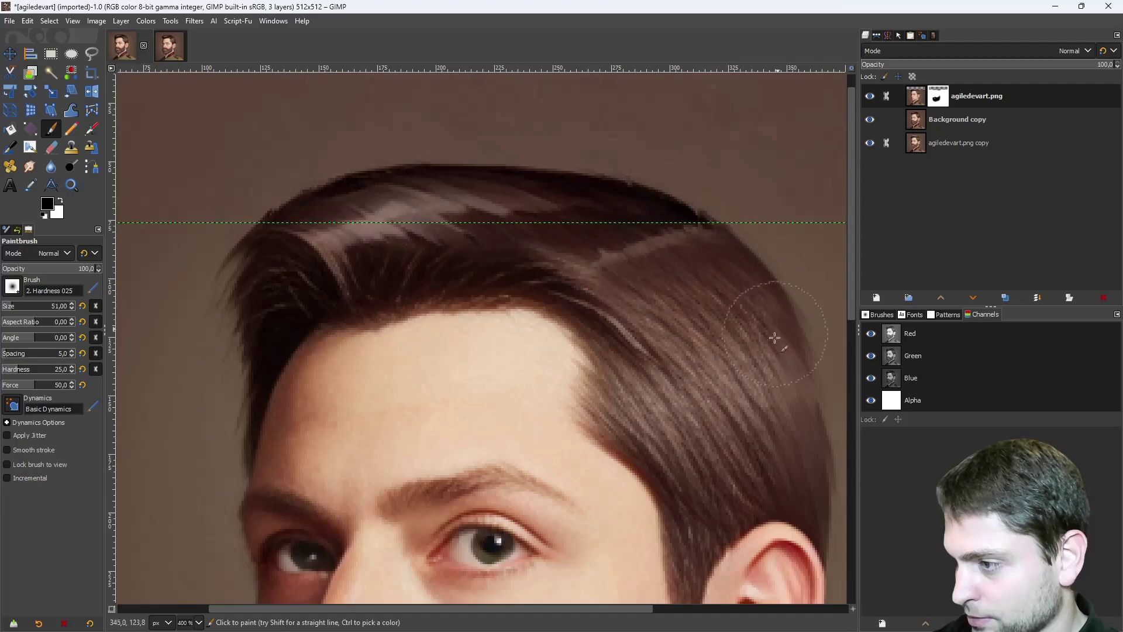
pyautogui.scroll(-3, 682, 269)
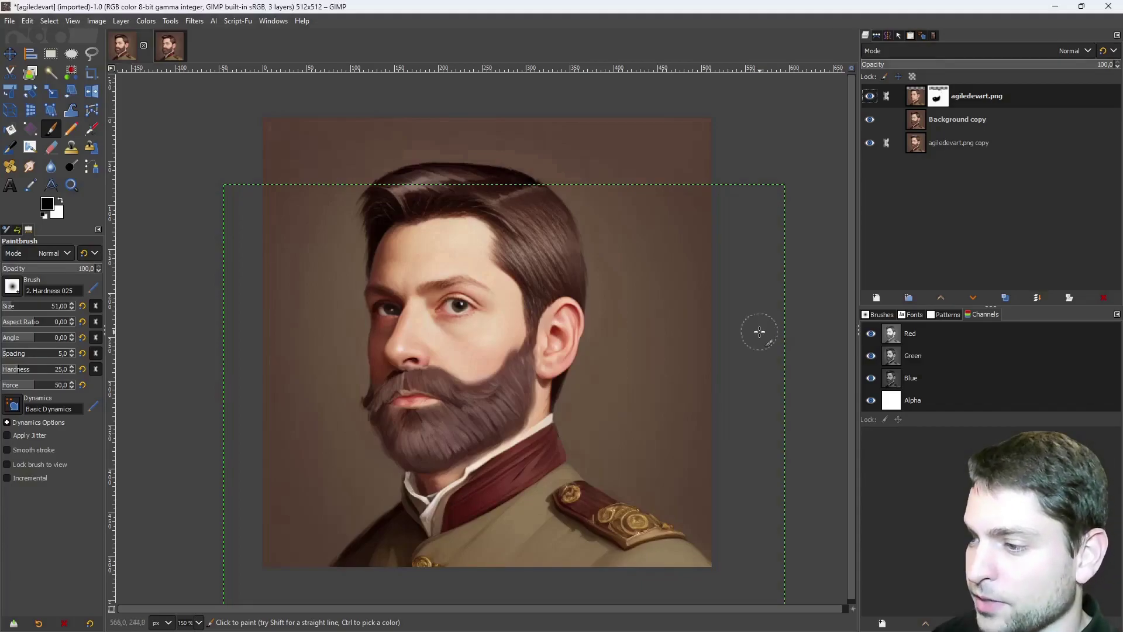
# Create a merged Visible layer and run Stable img2img with inpainting off at 150 steps.
pyautogui.rightClick(916, 101)
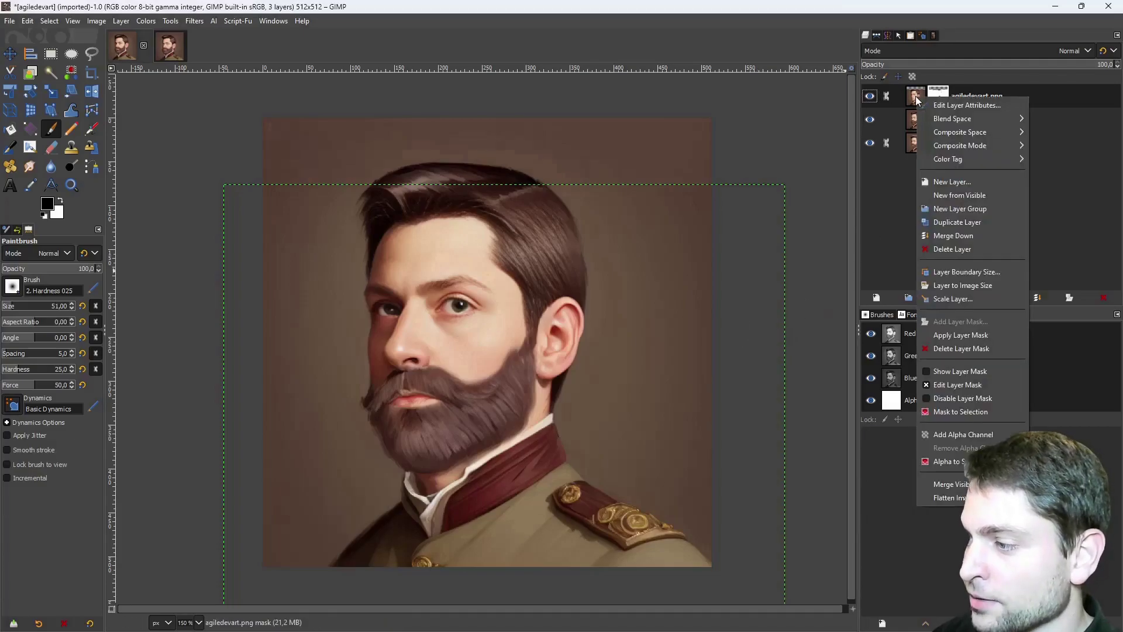
pyautogui.click(988, 195)
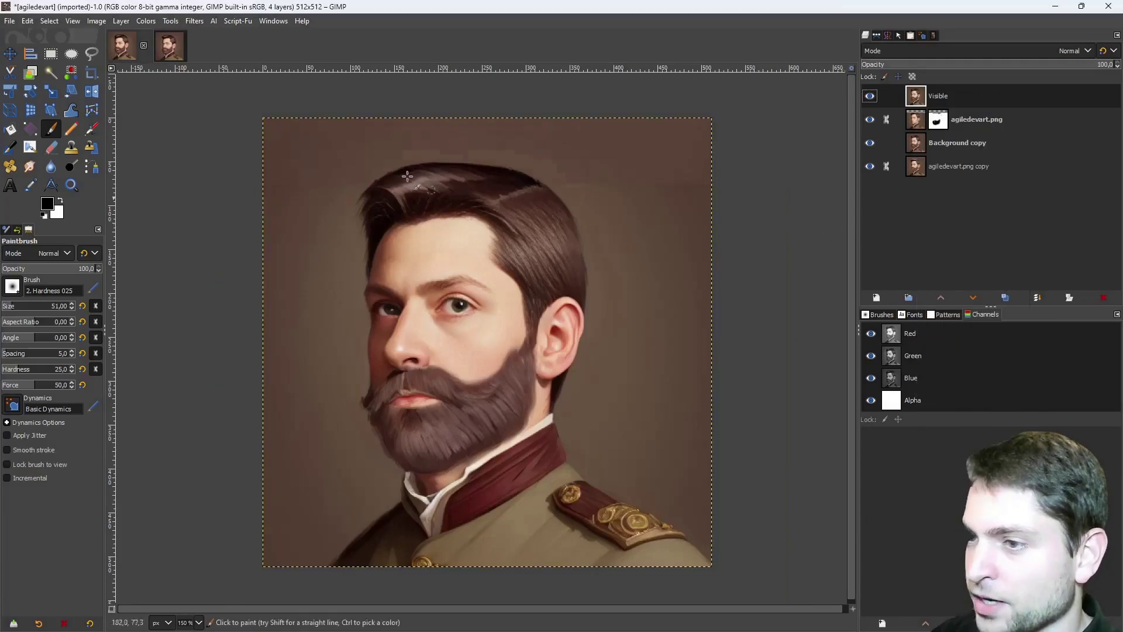
pyautogui.click(214, 21)
pyautogui.click(257, 37)
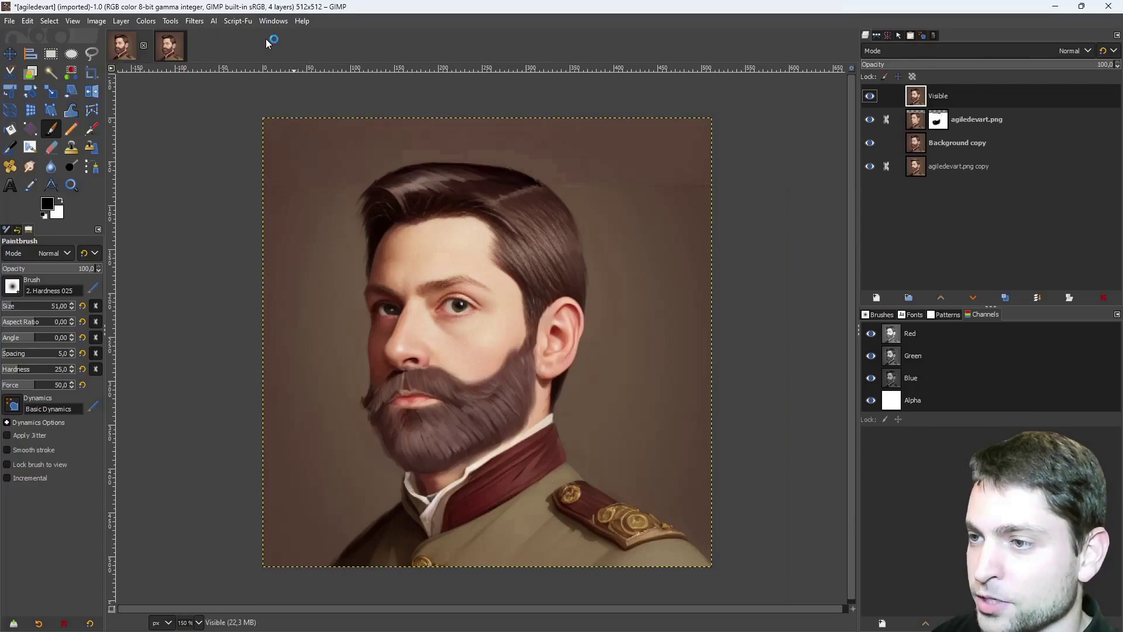
pyautogui.click(680, 205)
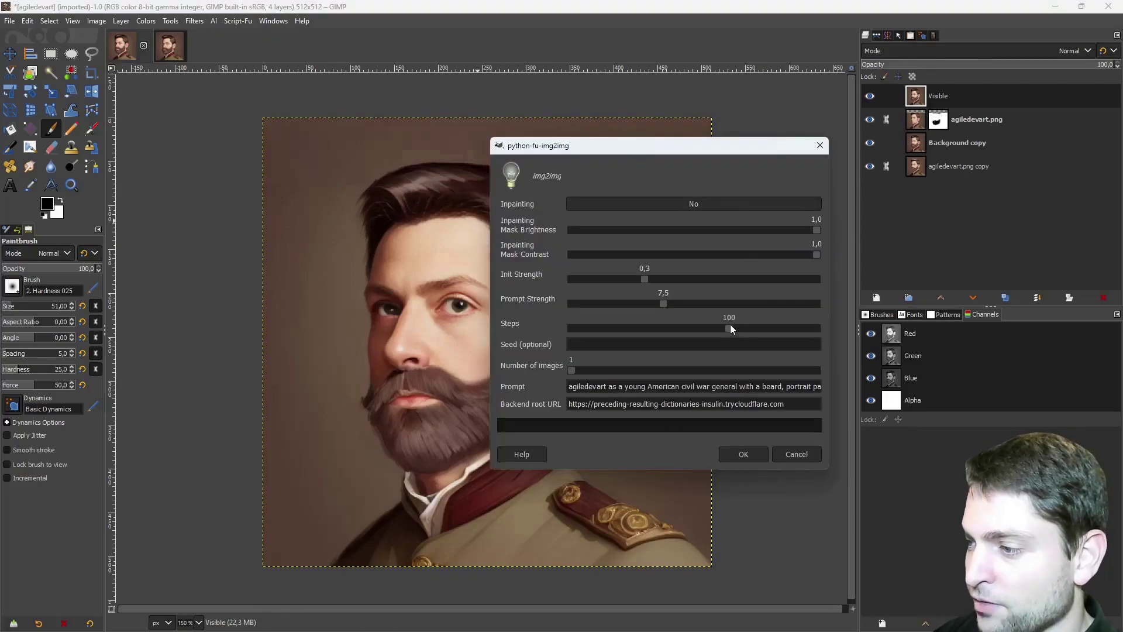
pyautogui.moveTo(729, 329); pyautogui.dragTo(834, 326)
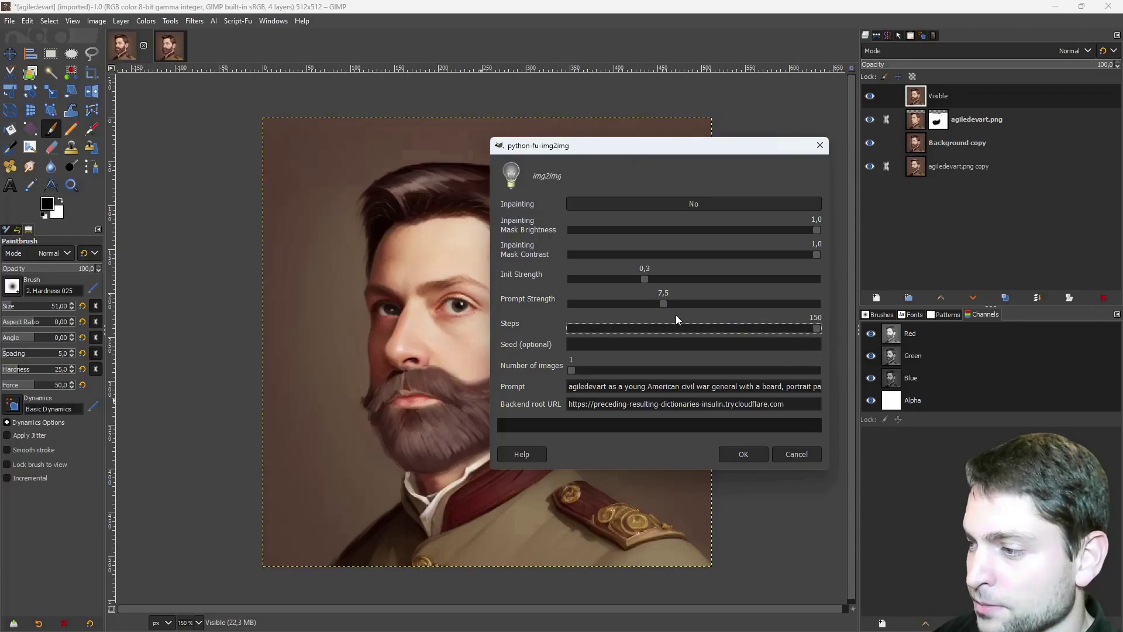
pyautogui.click(750, 454)
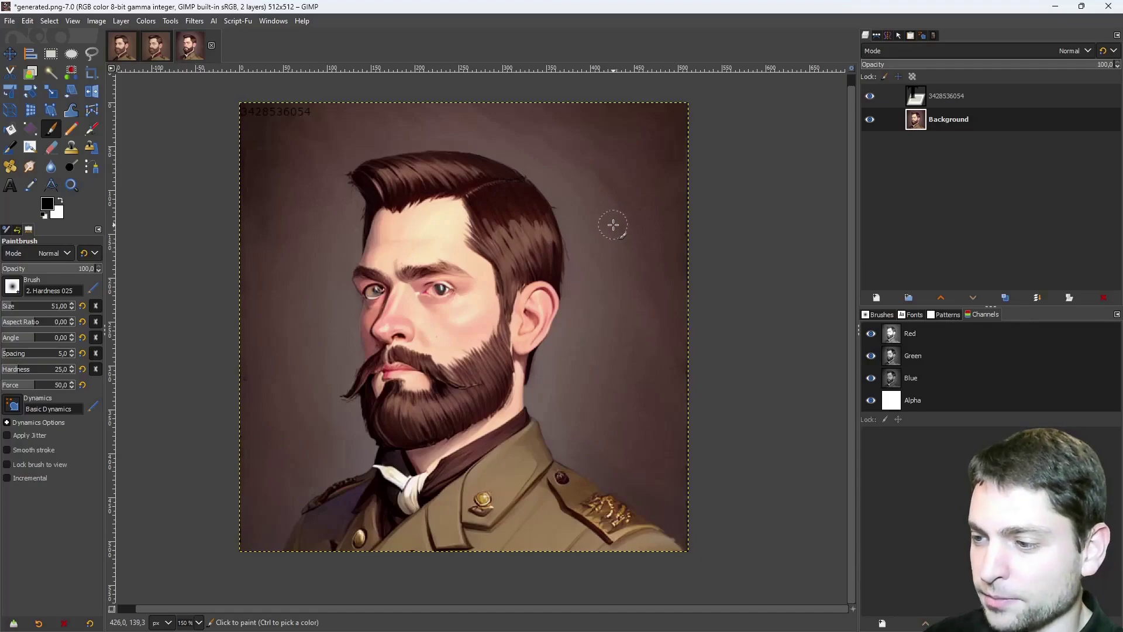
# Back in the original portrait, set up another img2img run with higher Init Strength.
pyautogui.click(123, 51)
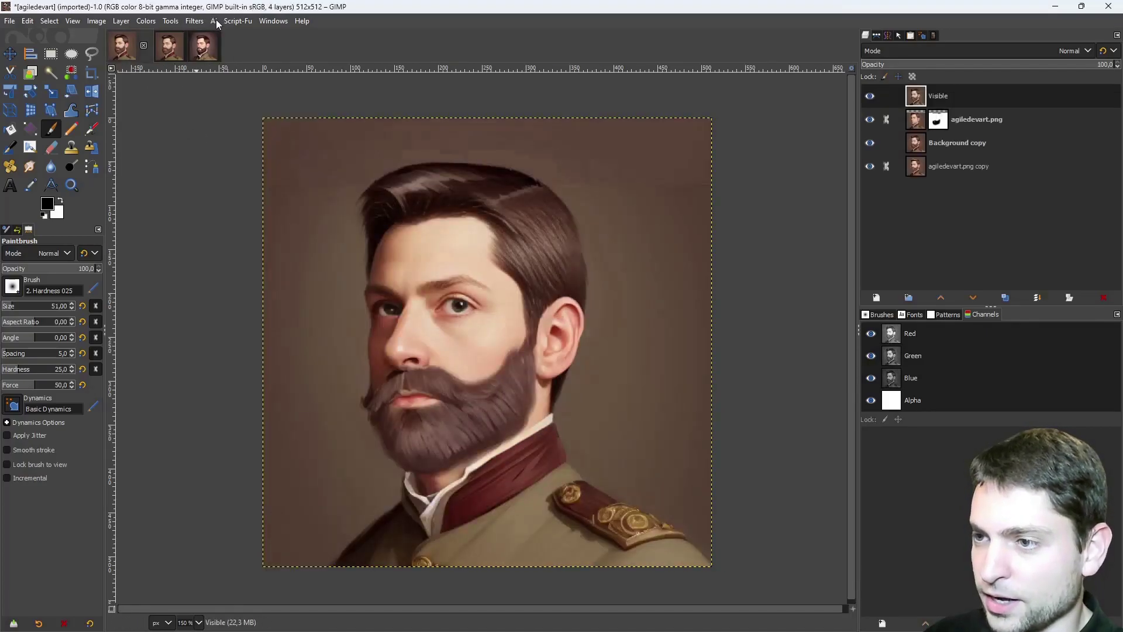
pyautogui.click(214, 21)
pyautogui.click(214, 21)
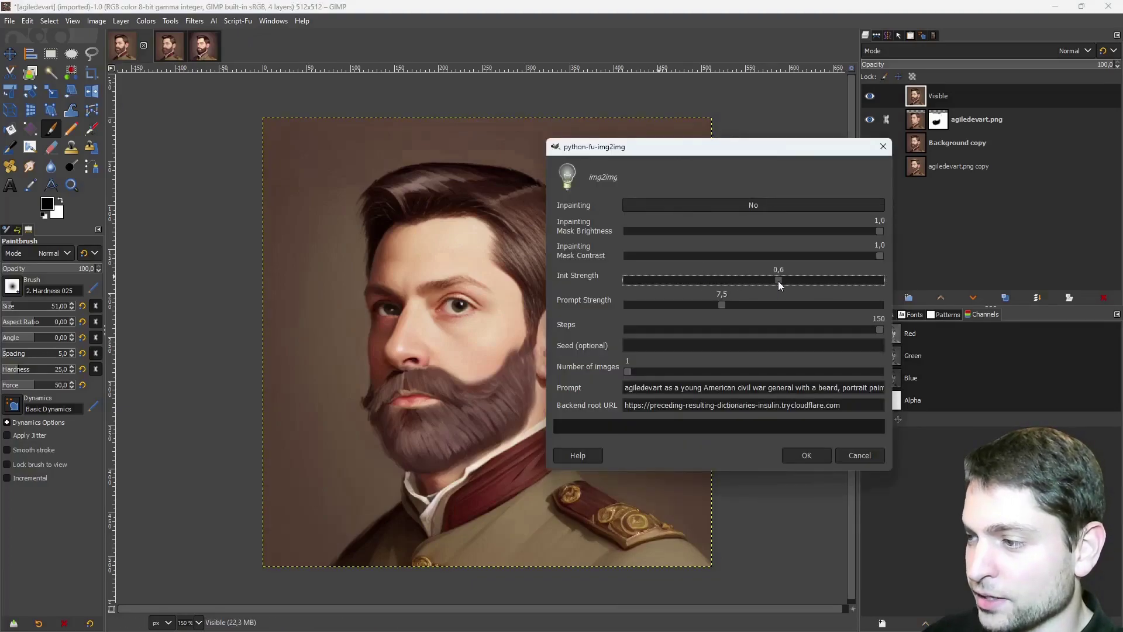
pyautogui.moveTo(779, 282); pyautogui.dragTo(837, 283)
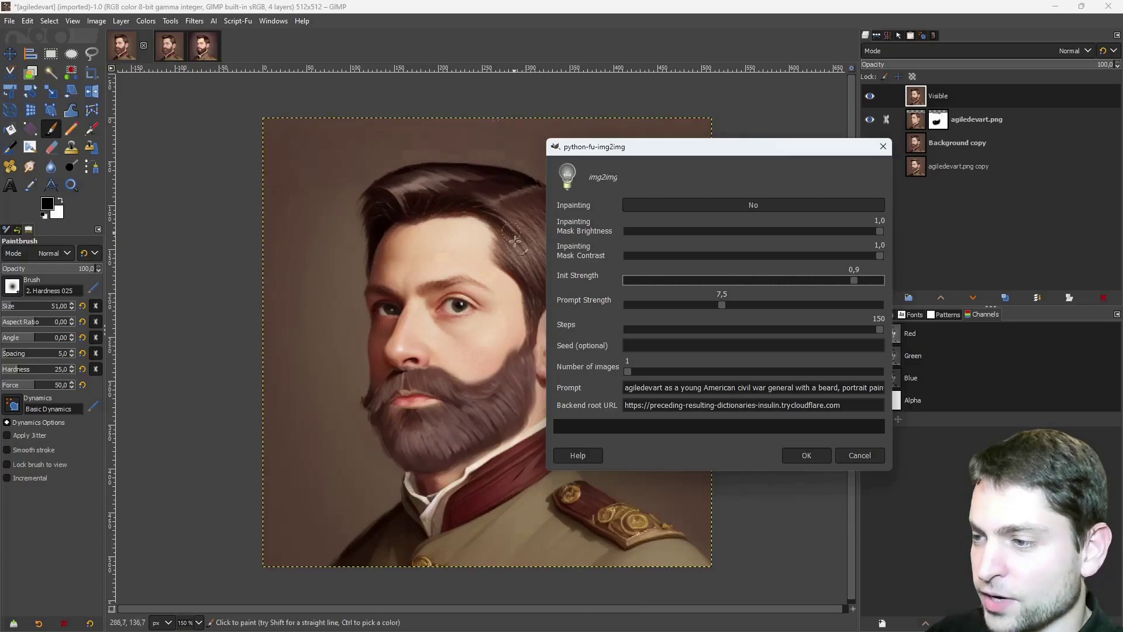
# Run img2img at Init Strength 0.9 and view the newly generated portrait.
pyautogui.click(806, 455)
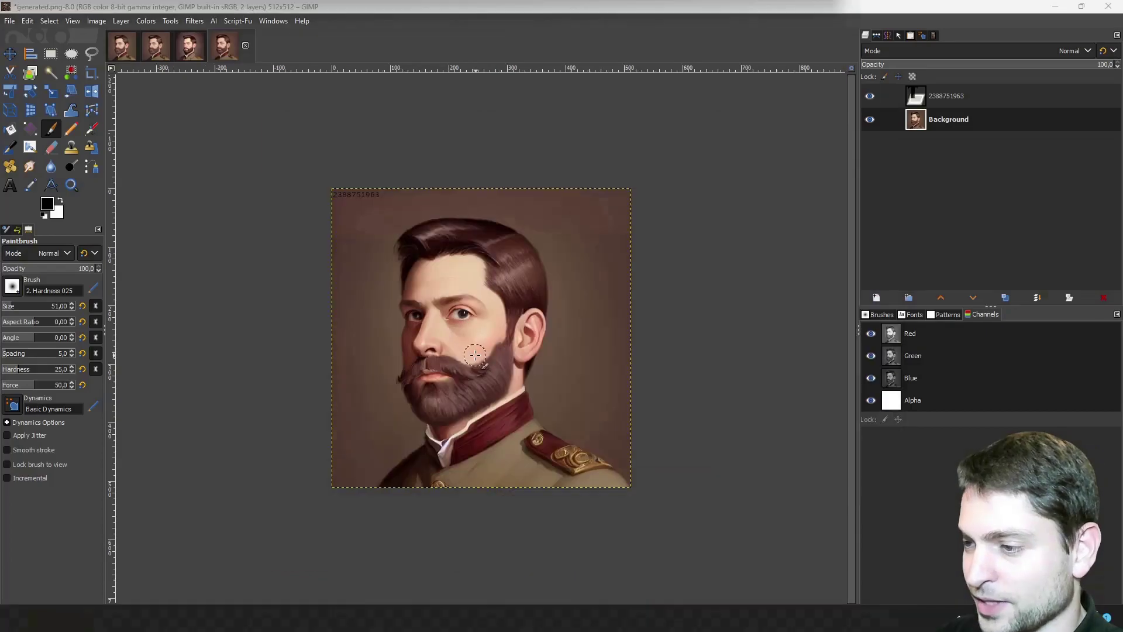
pyautogui.scroll(2, 488, 347)
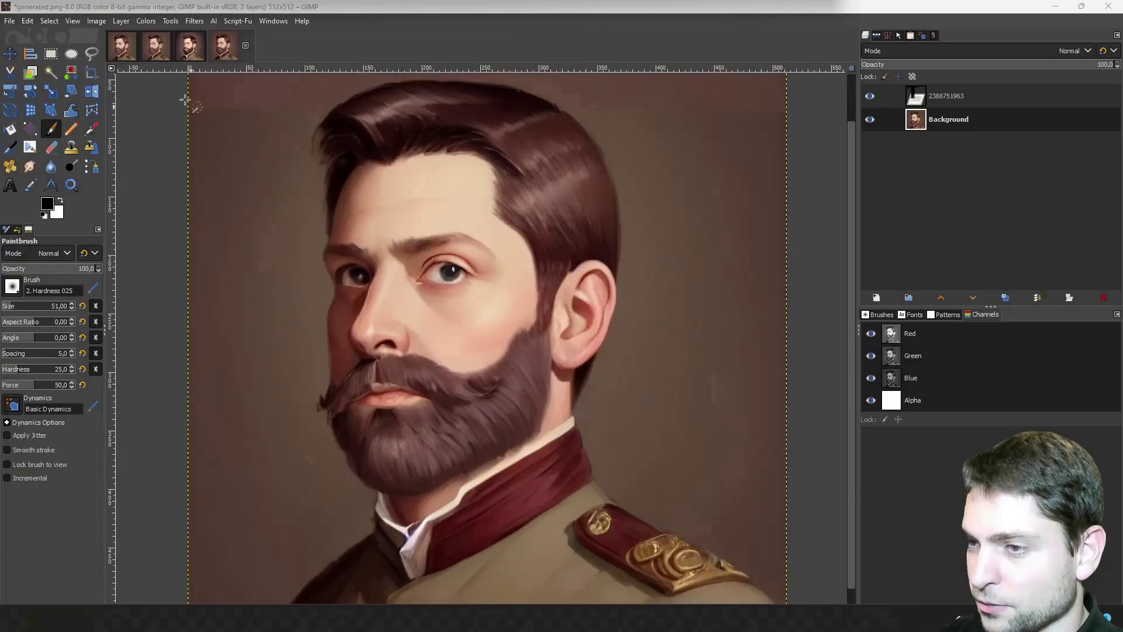
pyautogui.click(121, 47)
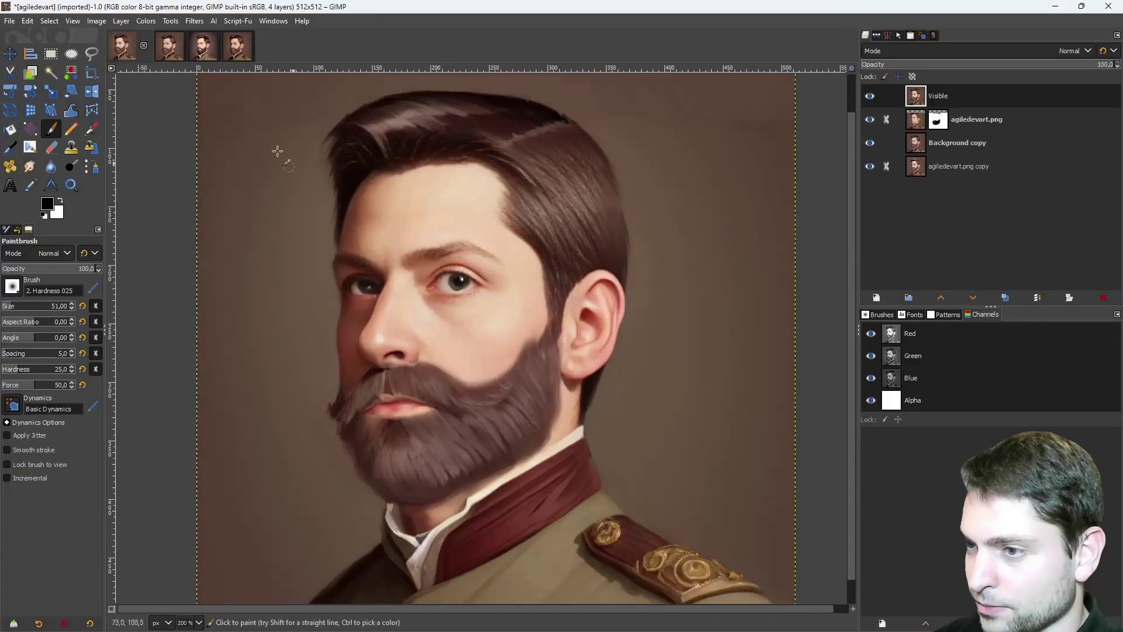
pyautogui.click(235, 45)
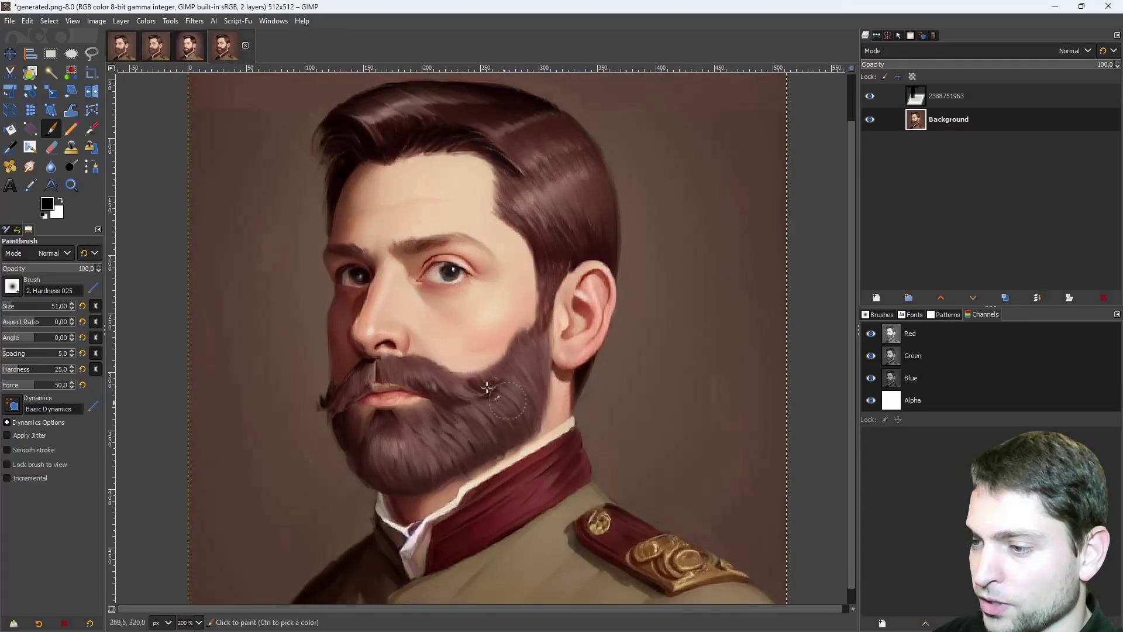
# Drop the generated layer into agiledevart as Background copy #1, with agiledevart.png on top.
pyautogui.click(924, 122)
pyautogui.moveTo(922, 121); pyautogui.dragTo(641, 280)
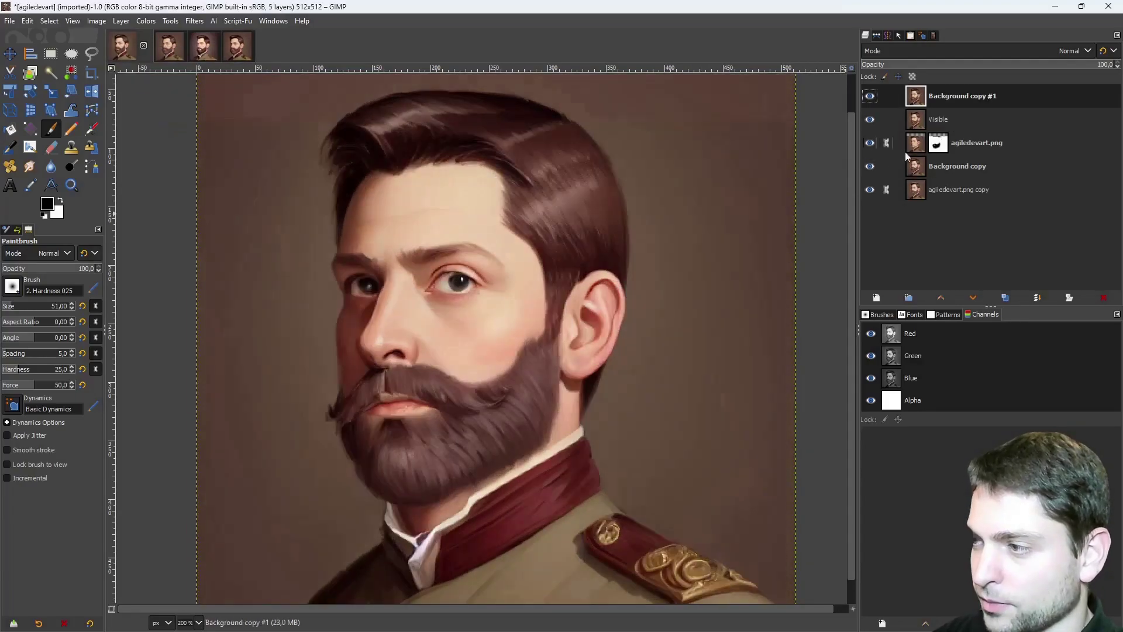
pyautogui.click(919, 147)
pyautogui.moveTo(917, 146); pyautogui.dragTo(916, 93)
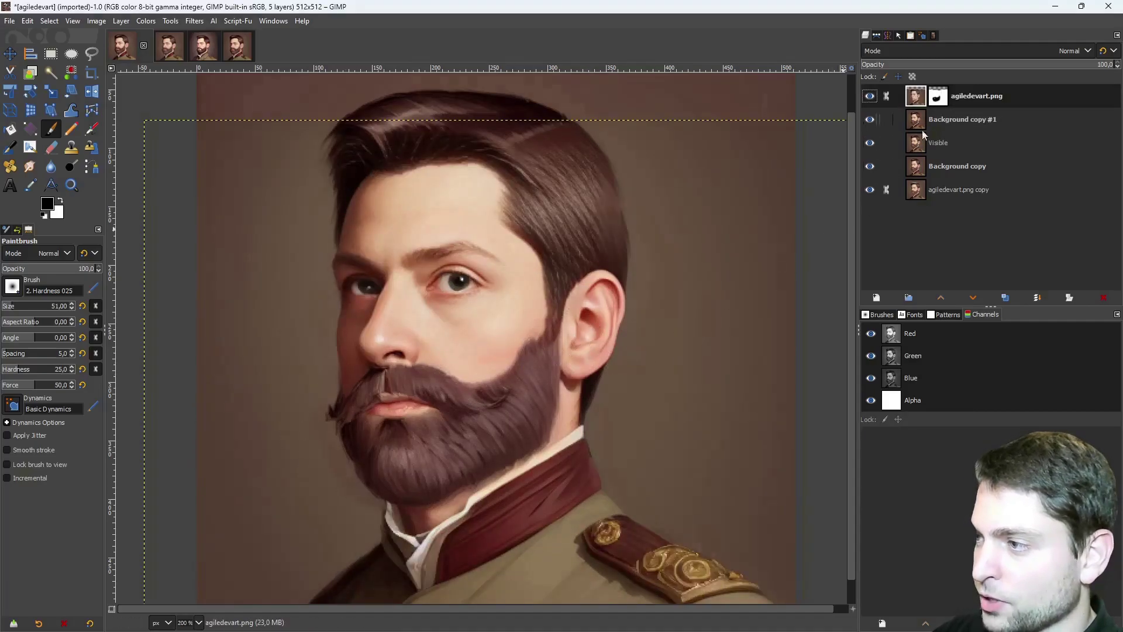
# Repaint the agiledevart.png layer mask around the beard and mustache.
pyautogui.click(941, 97)
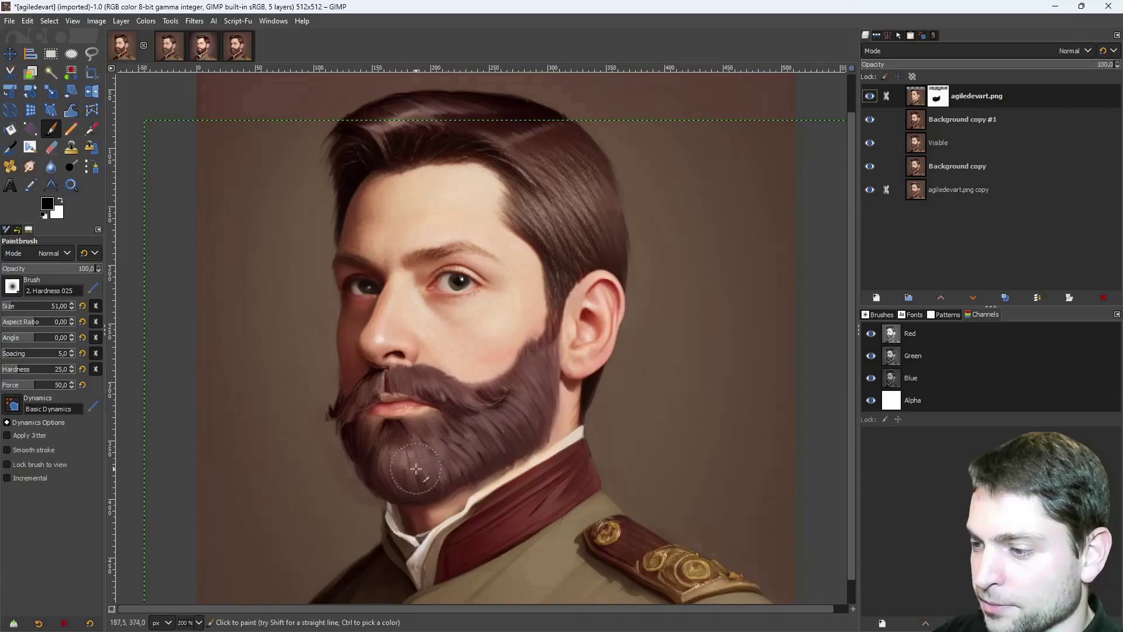
pyautogui.scroll(3, 433, 371)
pyautogui.press('x')
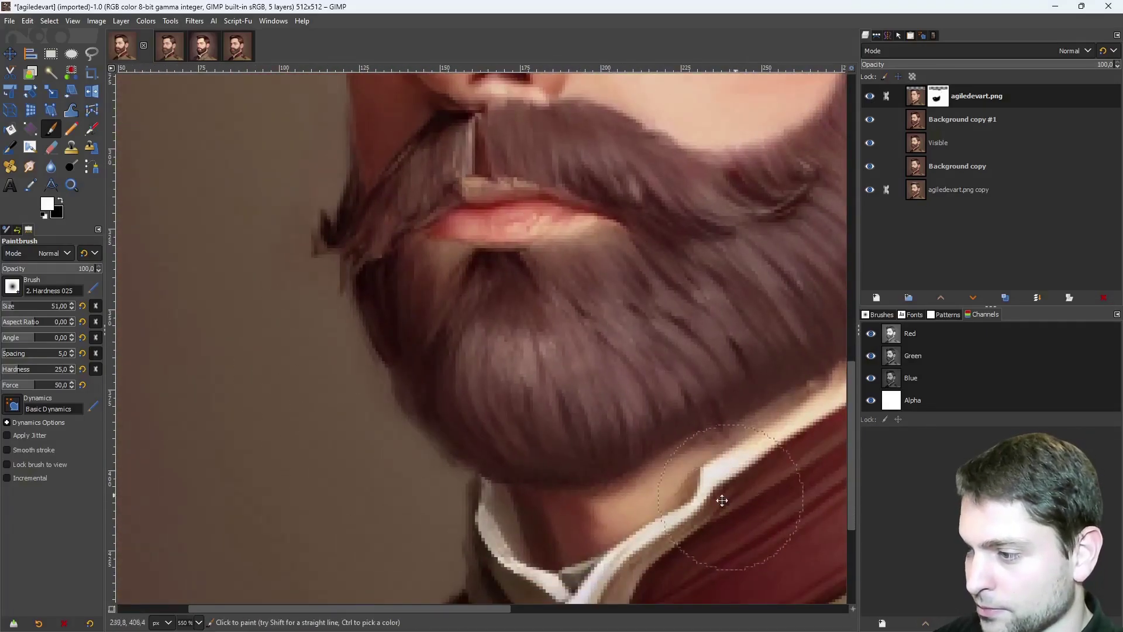
pyautogui.scroll(-1, 719, 501)
pyautogui.scroll(1, 390, 507)
pyautogui.scroll(5, 391, 508)
pyautogui.press('x')
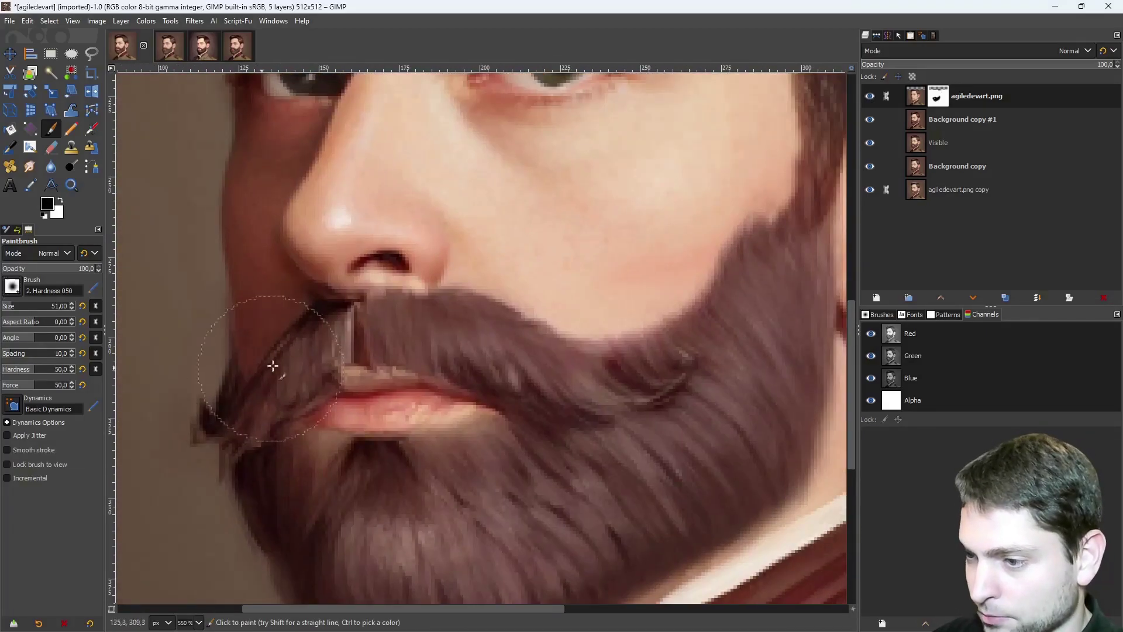
pyautogui.scroll(2, 644, 292)
pyautogui.scroll(-3, 691, 260)
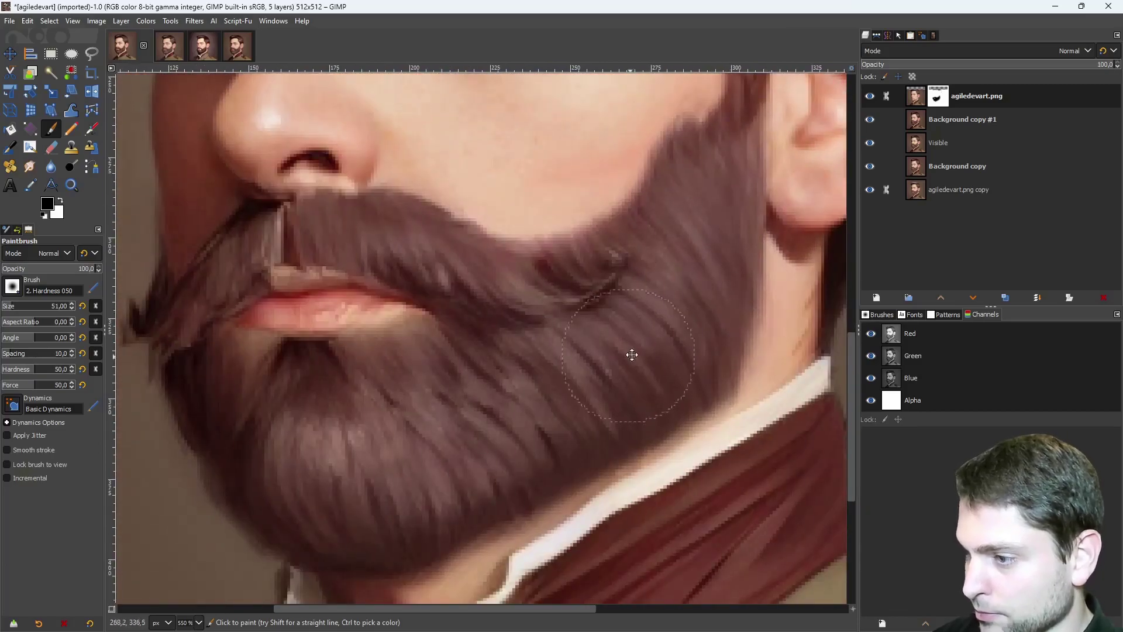
pyautogui.scroll(10, 633, 354)
pyautogui.keyDown('ctrl'); pyautogui.scroll(-4, 790, 233); pyautogui.keyUp('ctrl')
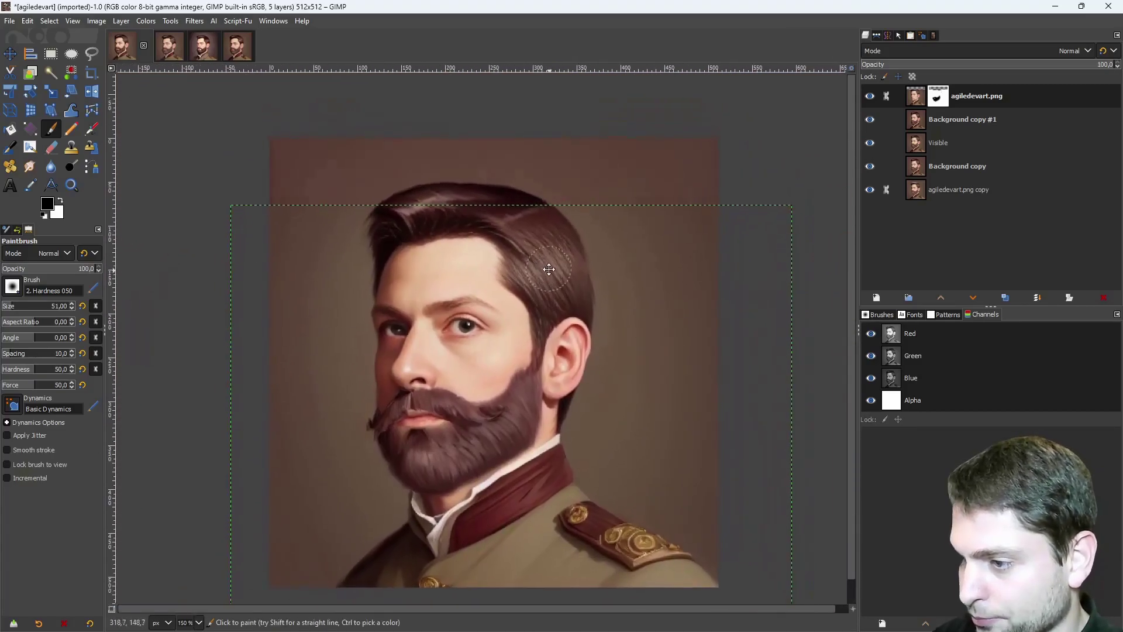
# Put the Visible layer on top, compare its visibility, leave it hidden, and zoom to 200%.
pyautogui.click(933, 145)
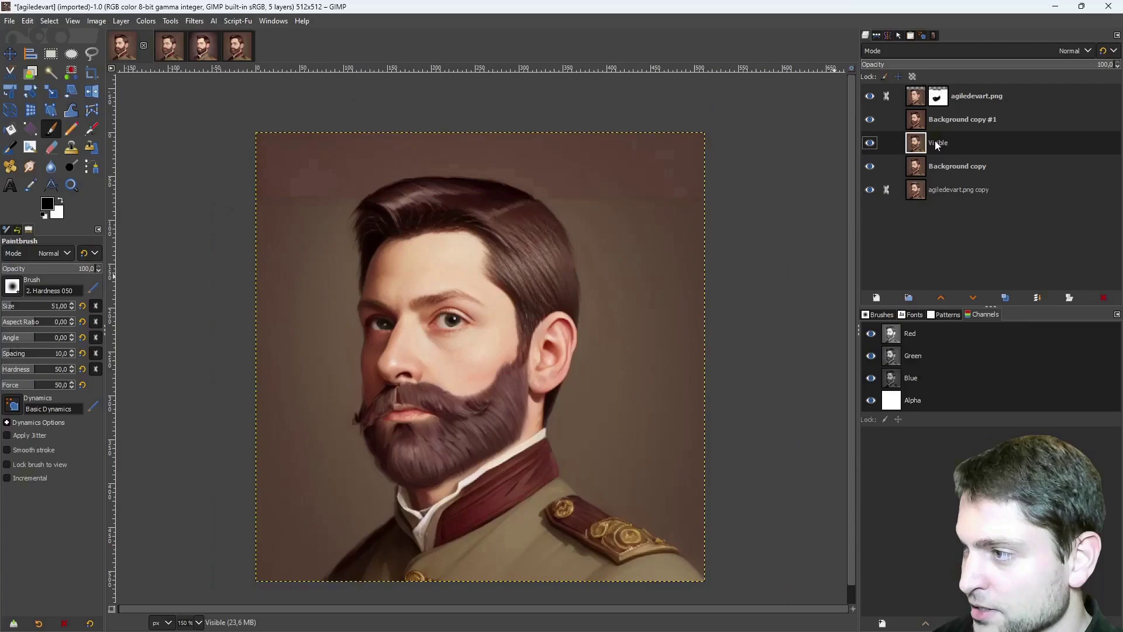
pyautogui.moveTo(945, 150); pyautogui.dragTo(937, 98)
pyautogui.click(869, 96)
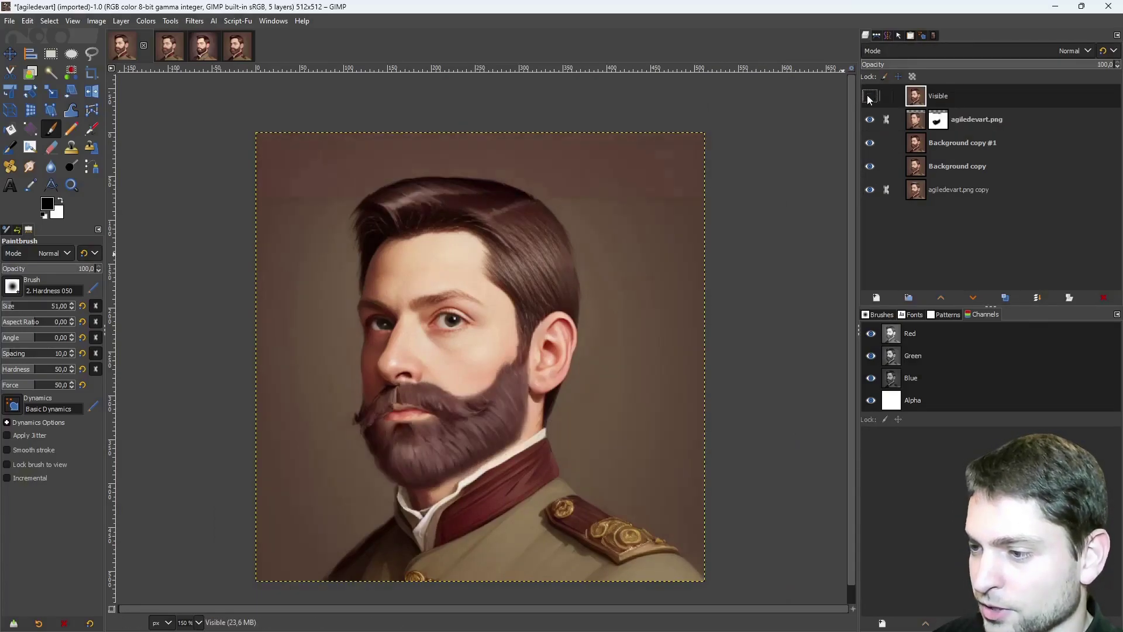
pyautogui.click(869, 98)
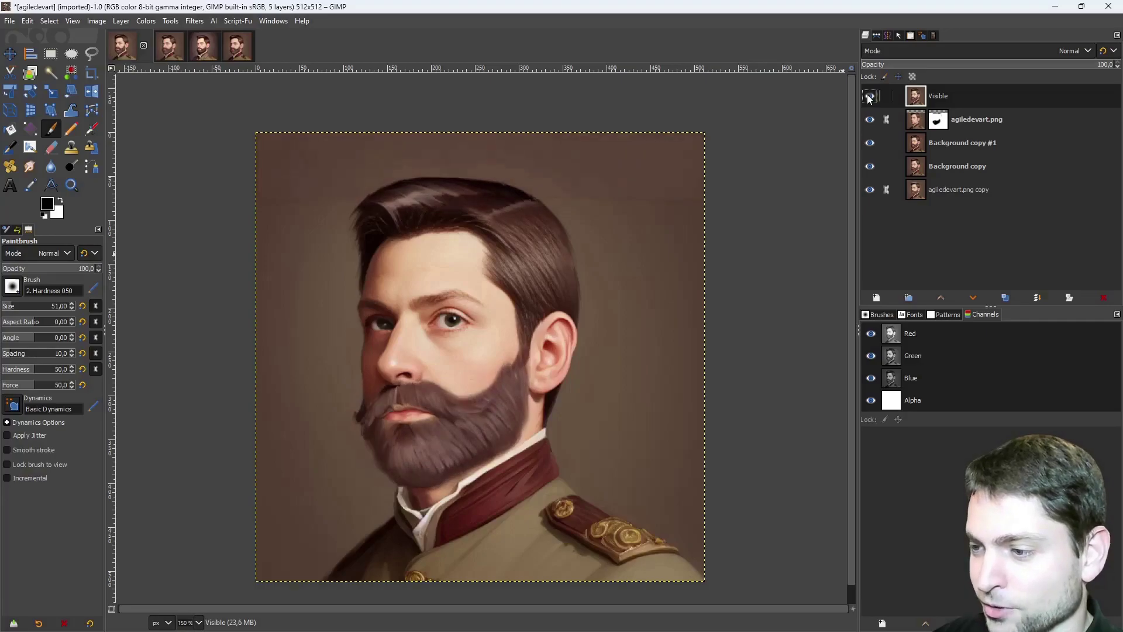
pyautogui.click(870, 98)
pyautogui.press('2')
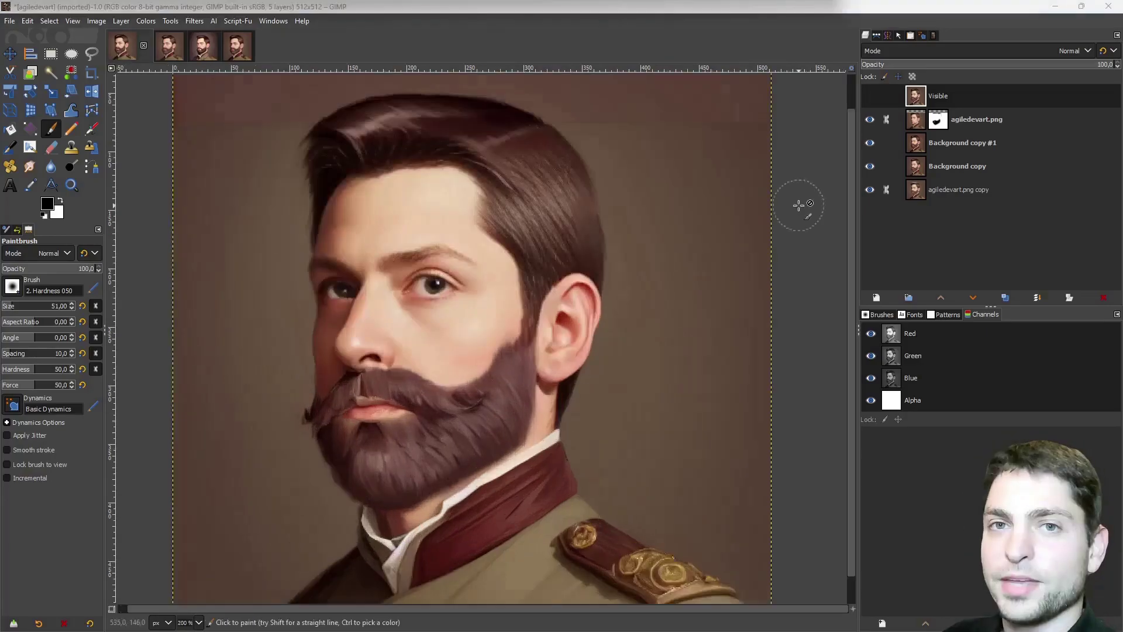